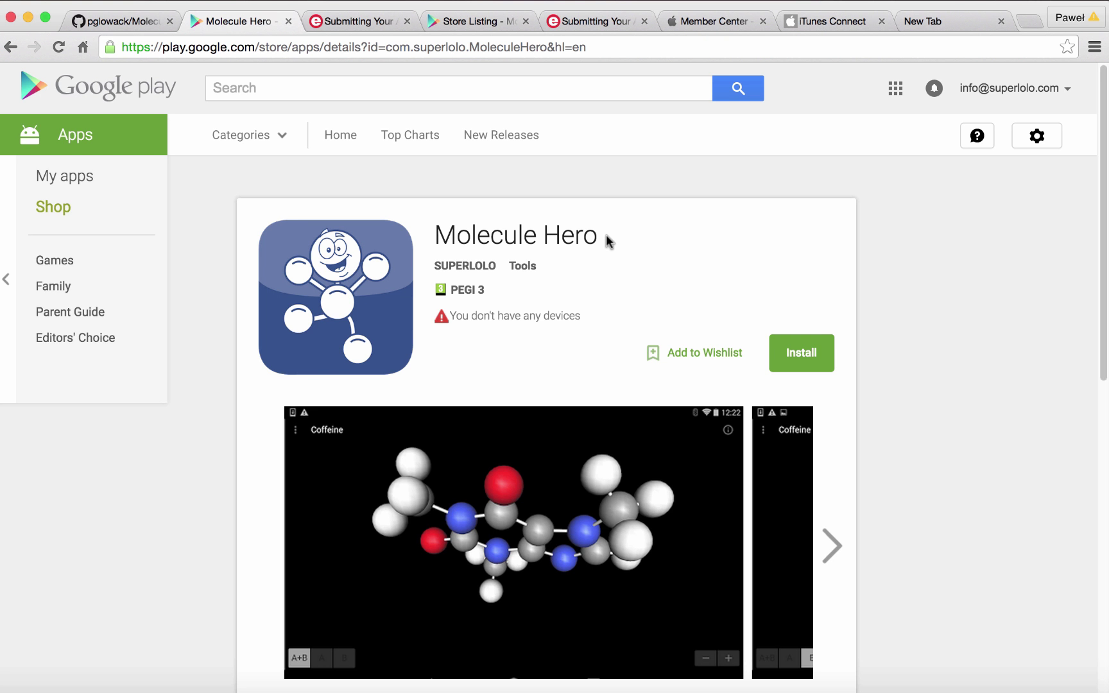
# View the MoleculeHero repository on GitHub, then switch to RAD Studio in the Windows 10 virtual machine
pyautogui.click(140, 26)
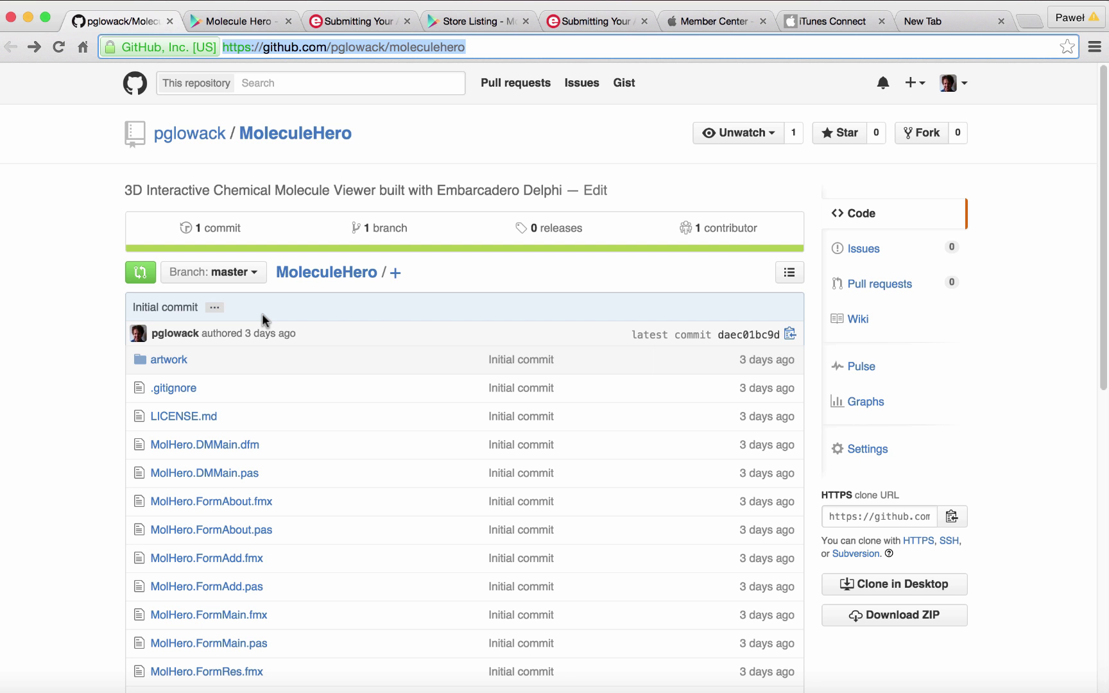
pyautogui.click(391, 2)
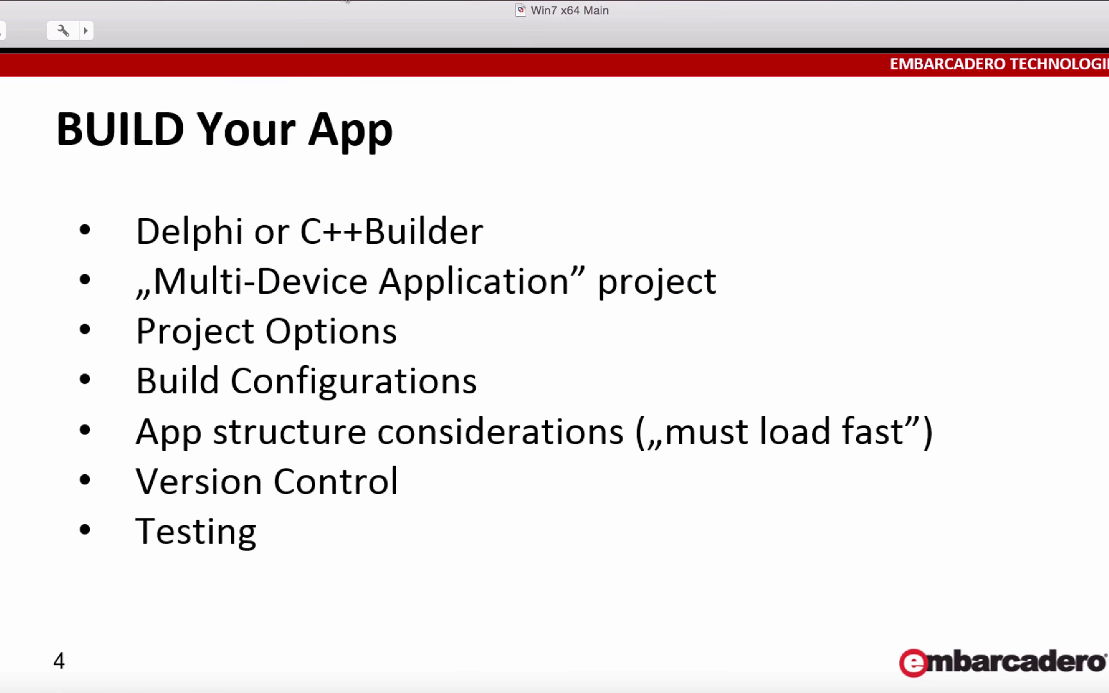
pyautogui.click(355, 5)
pyautogui.click(358, 109)
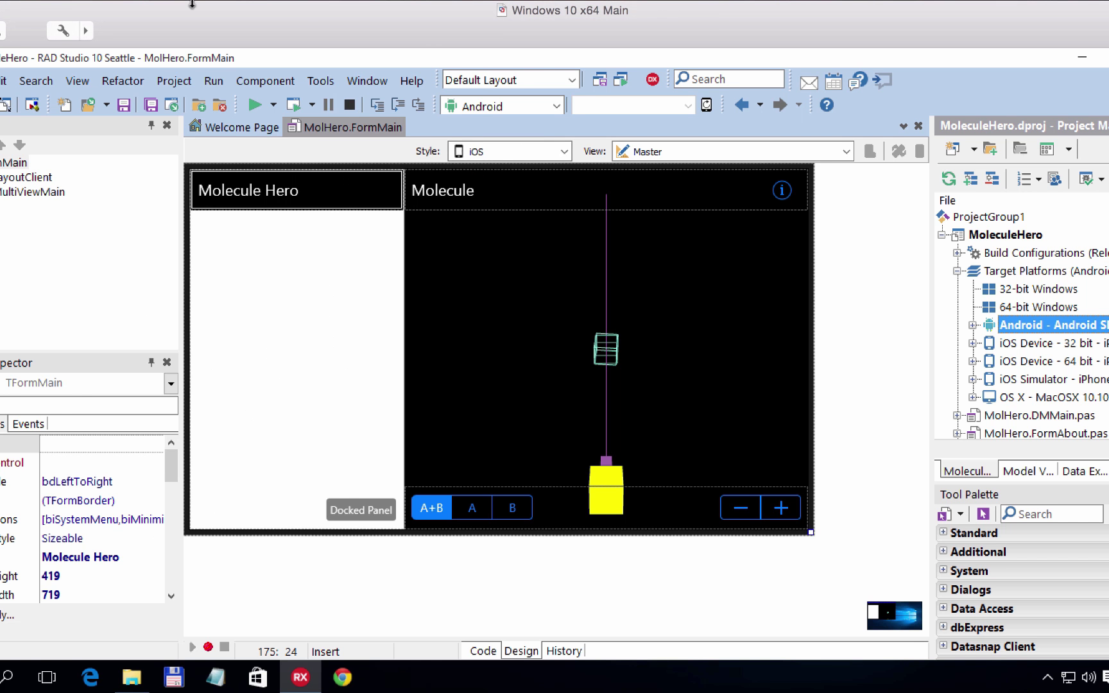
pyautogui.click(170, 4)
pyautogui.click(193, 43)
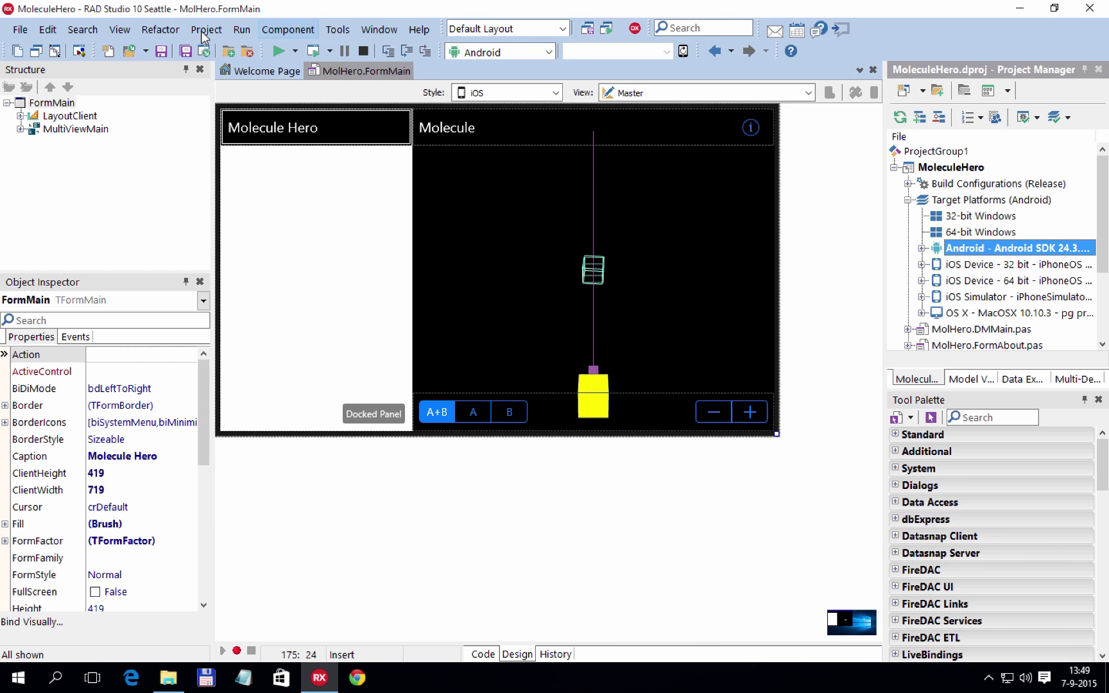
# Review the Delphi and C++Builder application types offered for a new project, without creating one
pyautogui.click(15, 31)
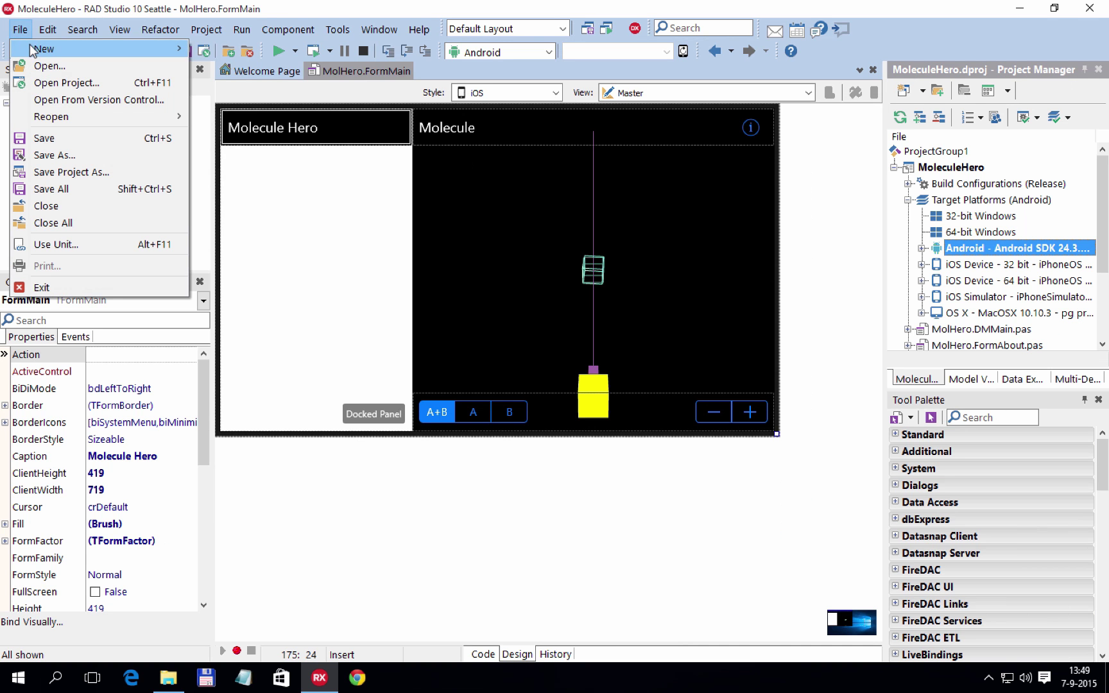
pyautogui.moveTo(30, 46)
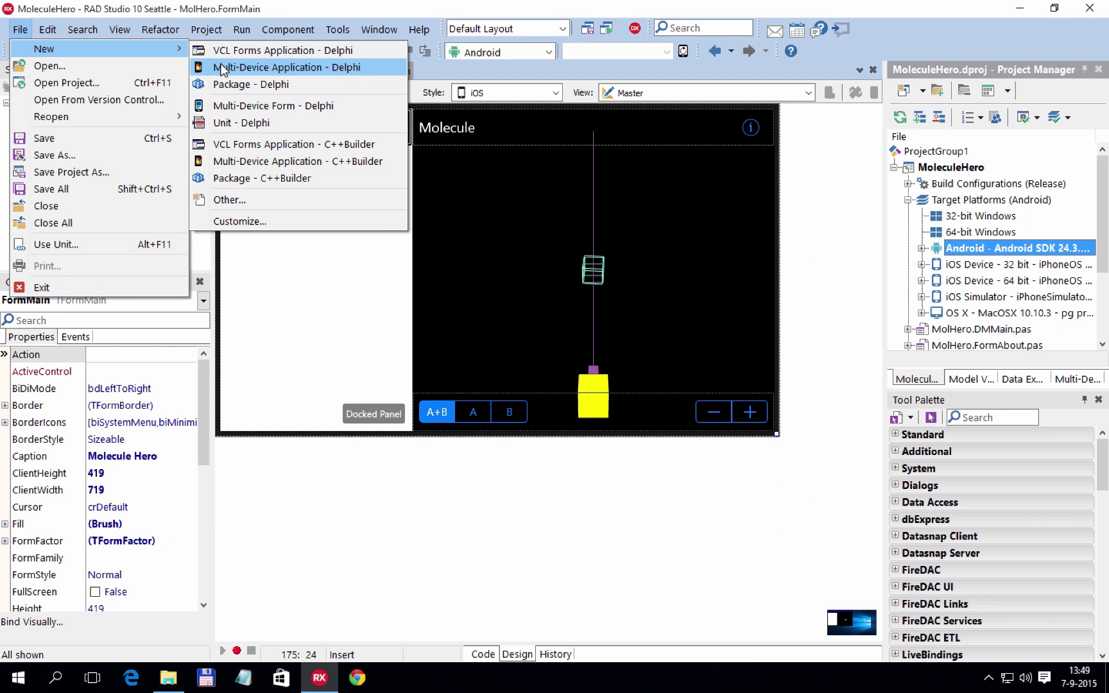
pyautogui.click(302, 287)
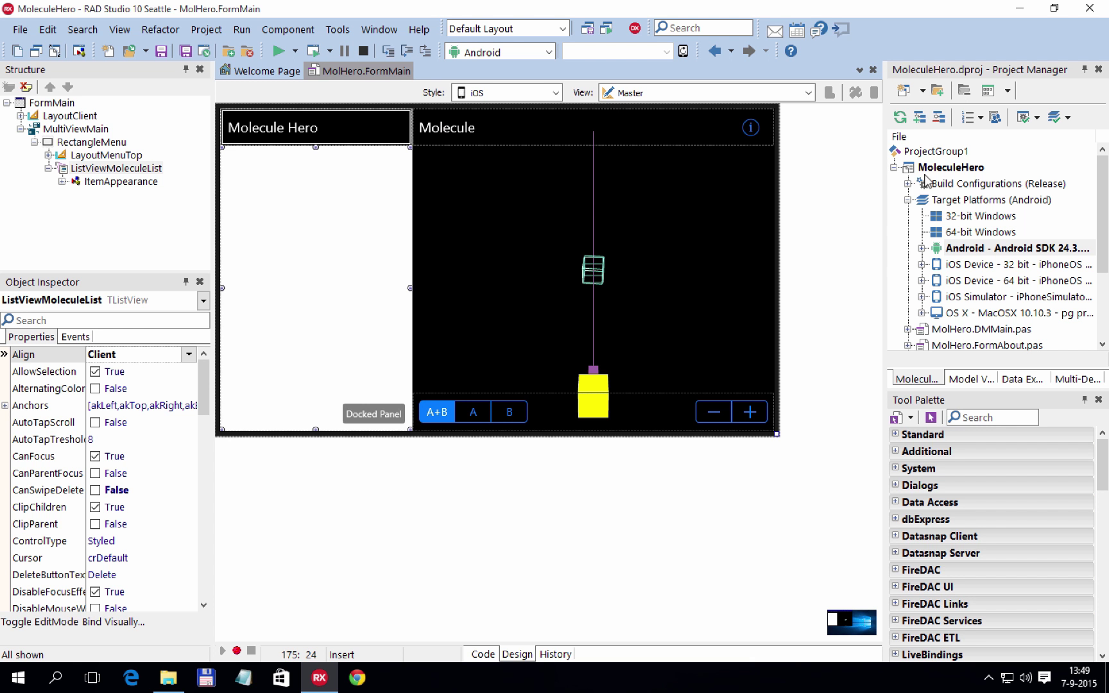
# Make 64-bit Windows the active target platform of MoleculeHero and run the application
pyautogui.doubleClick(1001, 232)
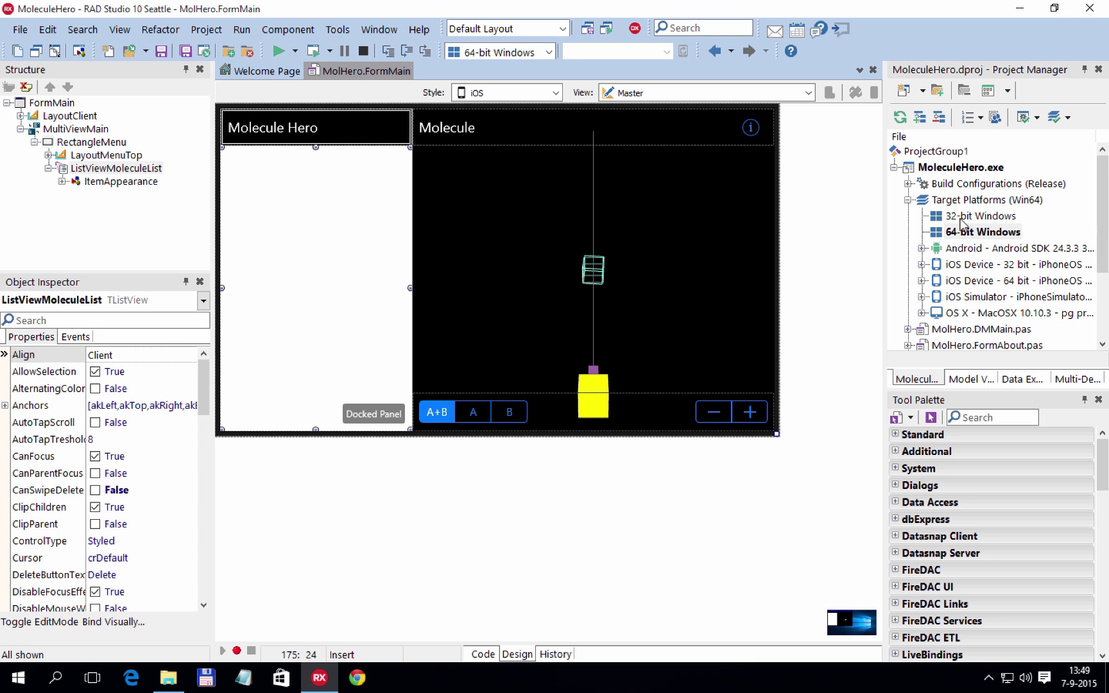
pyautogui.click(963, 251)
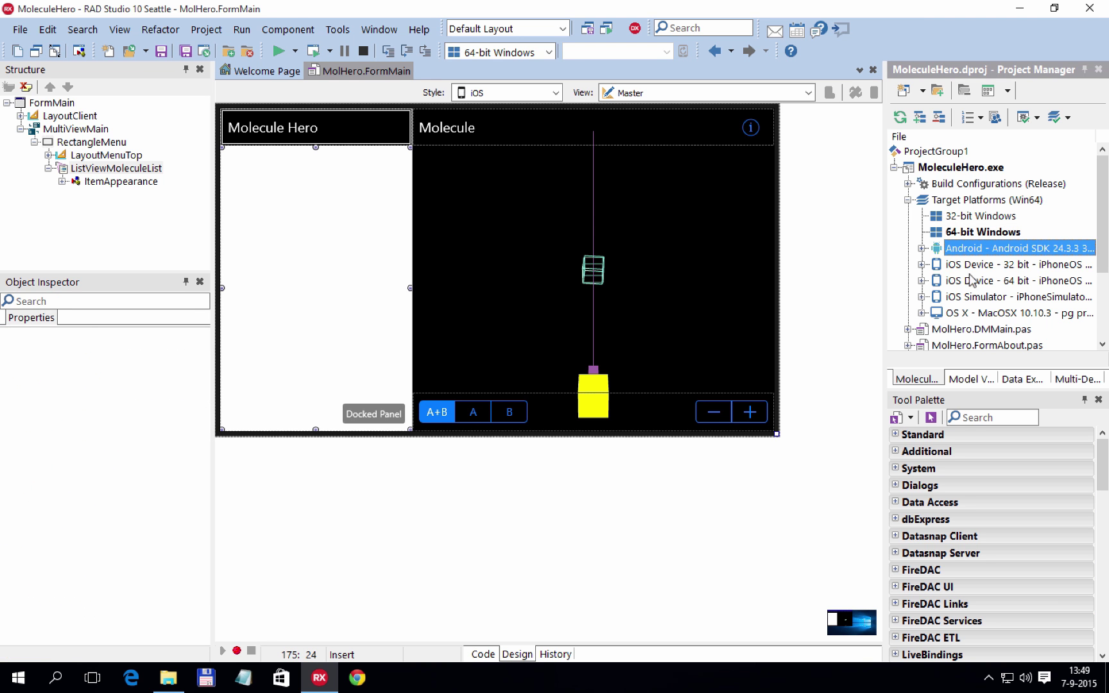
pyautogui.click(970, 267)
pyautogui.click(973, 313)
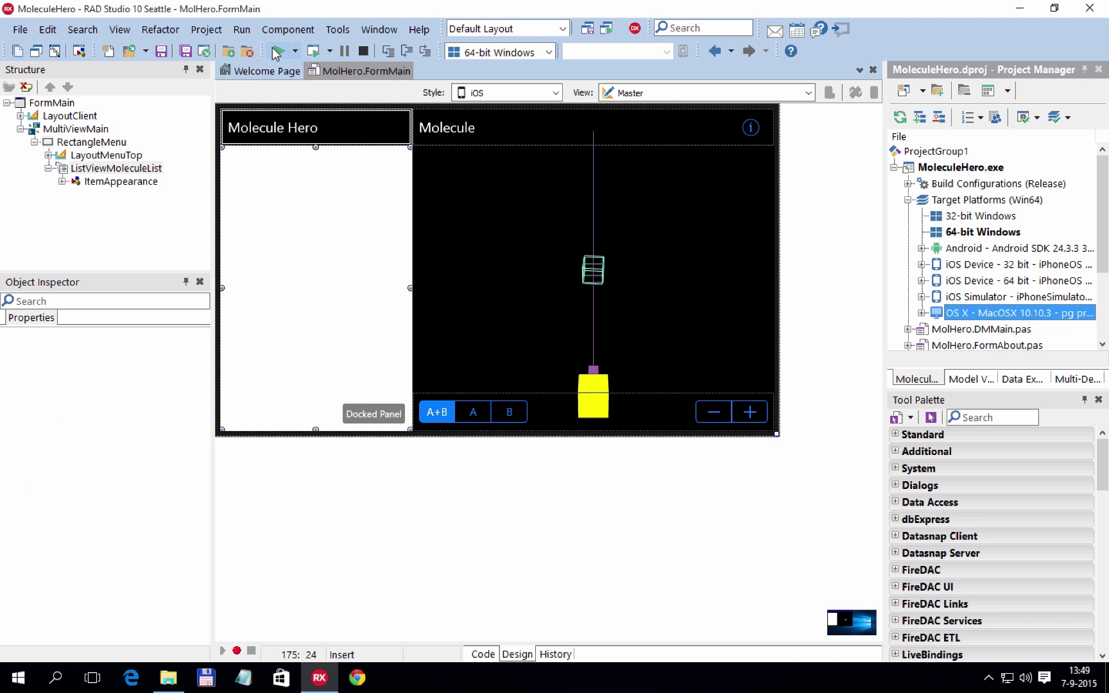
pyautogui.click(280, 52)
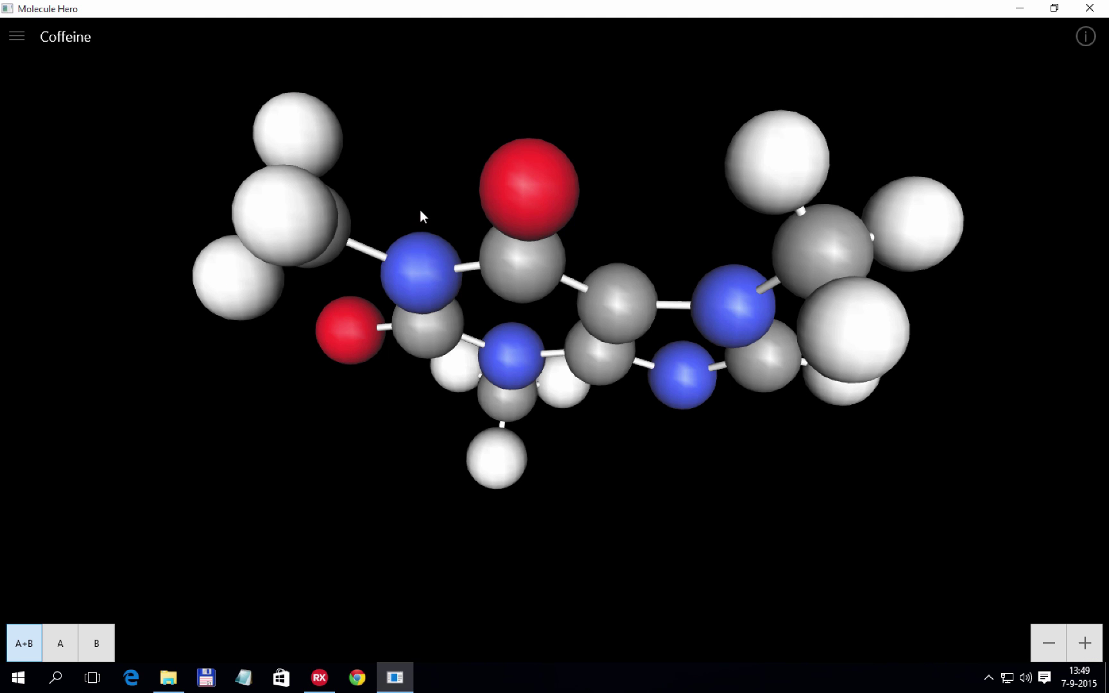
# Rotate the Coffeine molecule in the running app and load the Aspirin molecule from the molecule list
pyautogui.moveTo(421, 216); pyautogui.dragTo(724, 282)
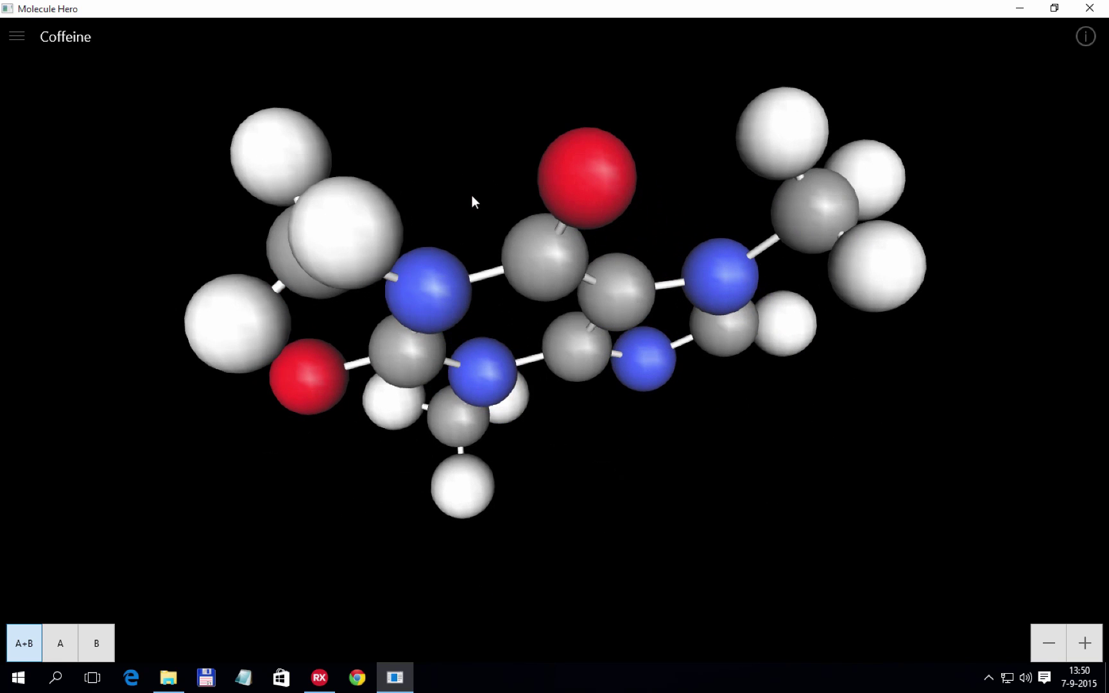
pyautogui.click(16, 42)
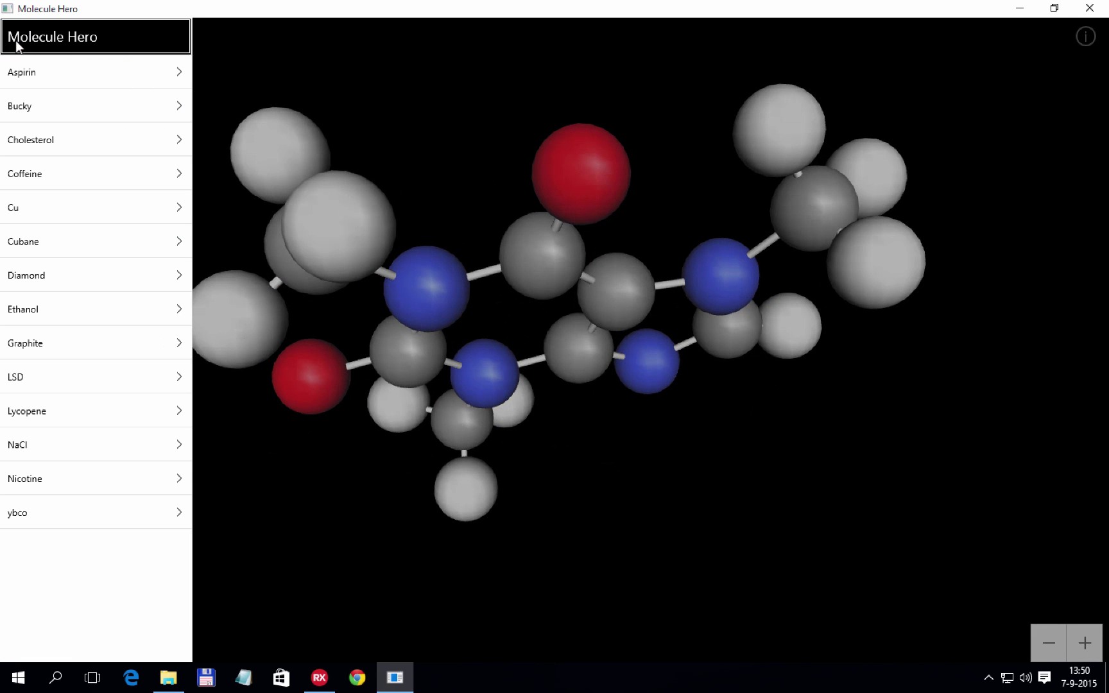
pyautogui.click(32, 76)
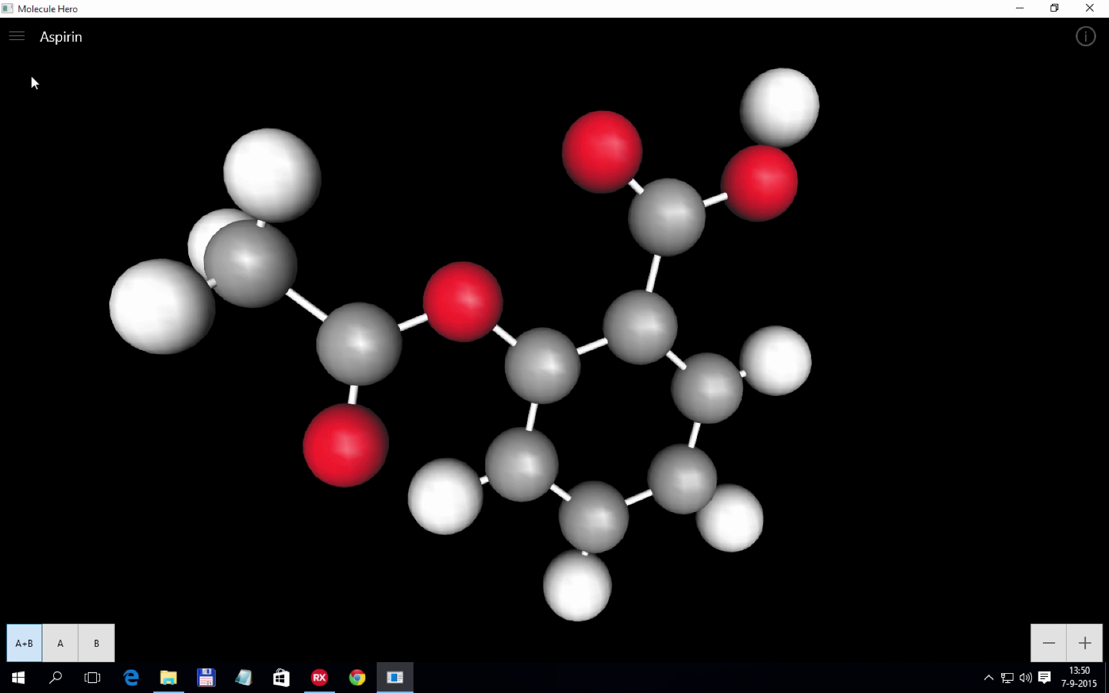
# View the Aspirin molecule as atoms only and as bonds only, rotating it and zooming out and back in
pyautogui.click(55, 639)
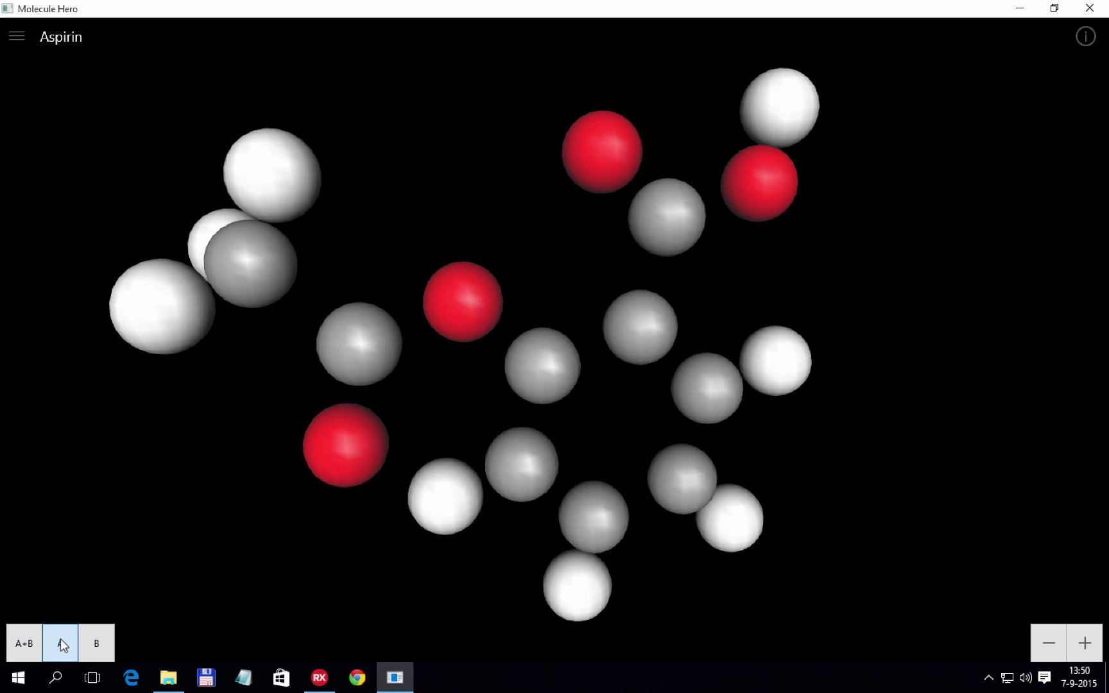
pyautogui.moveTo(421, 297)
pyautogui.mouseDown()
pyautogui.moveTo(539, 375)
pyautogui.moveTo(475, 314)
pyautogui.moveTo(412, 318)
pyautogui.mouseUp()
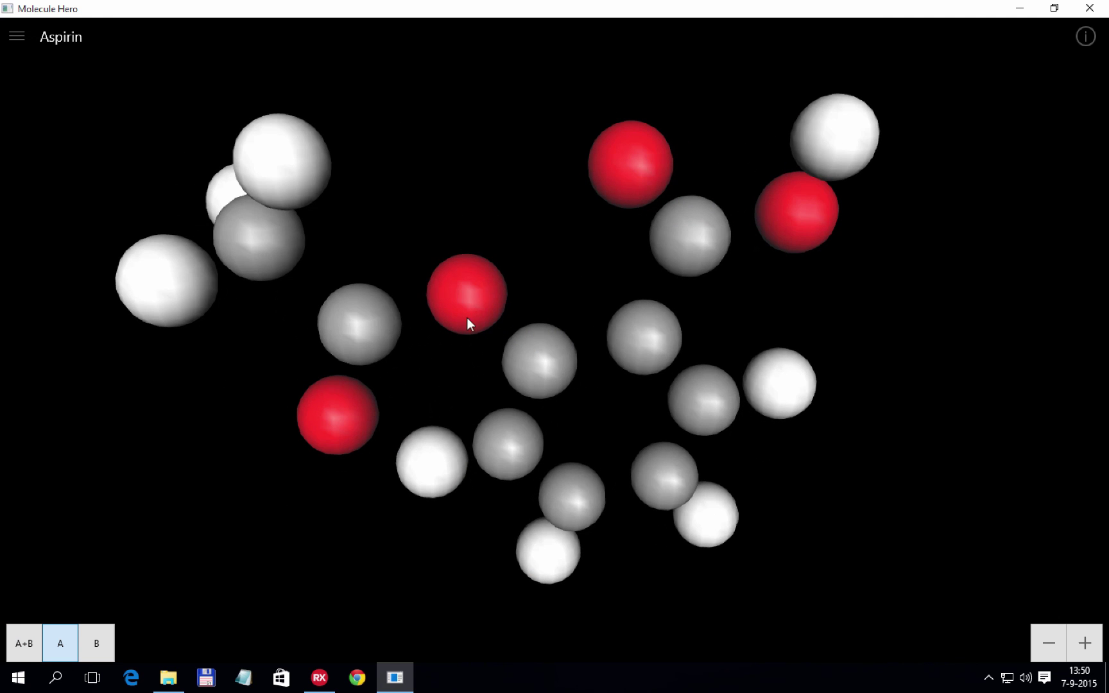
pyautogui.click(103, 645)
pyautogui.moveTo(533, 367); pyautogui.dragTo(382, 387)
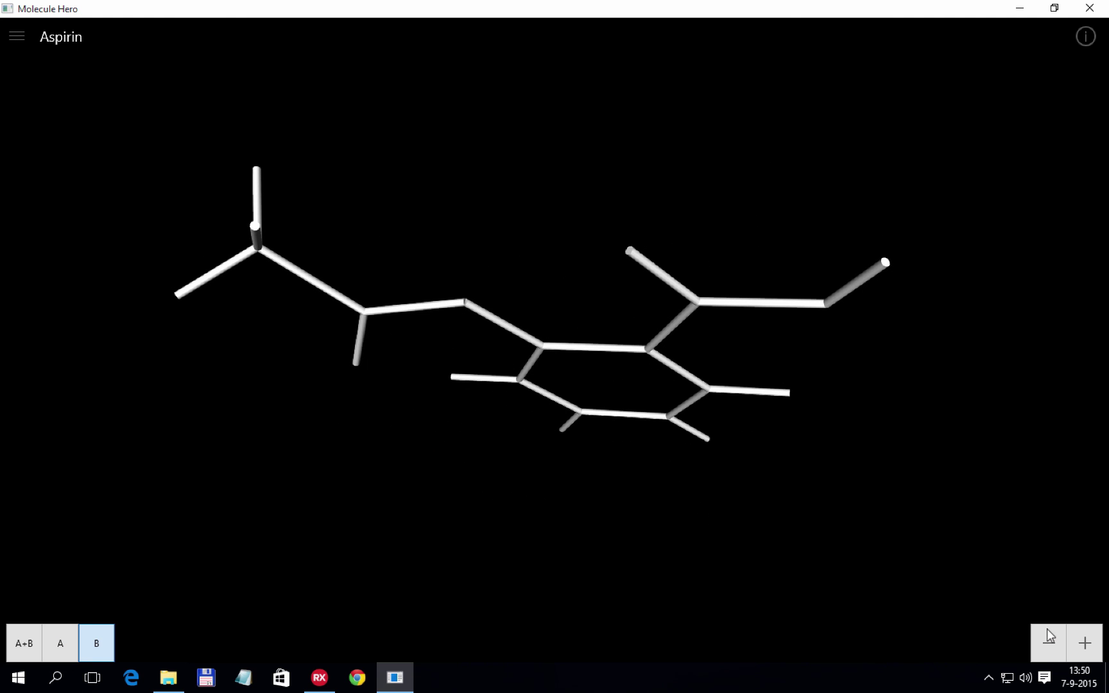
pyautogui.click(1041, 644)
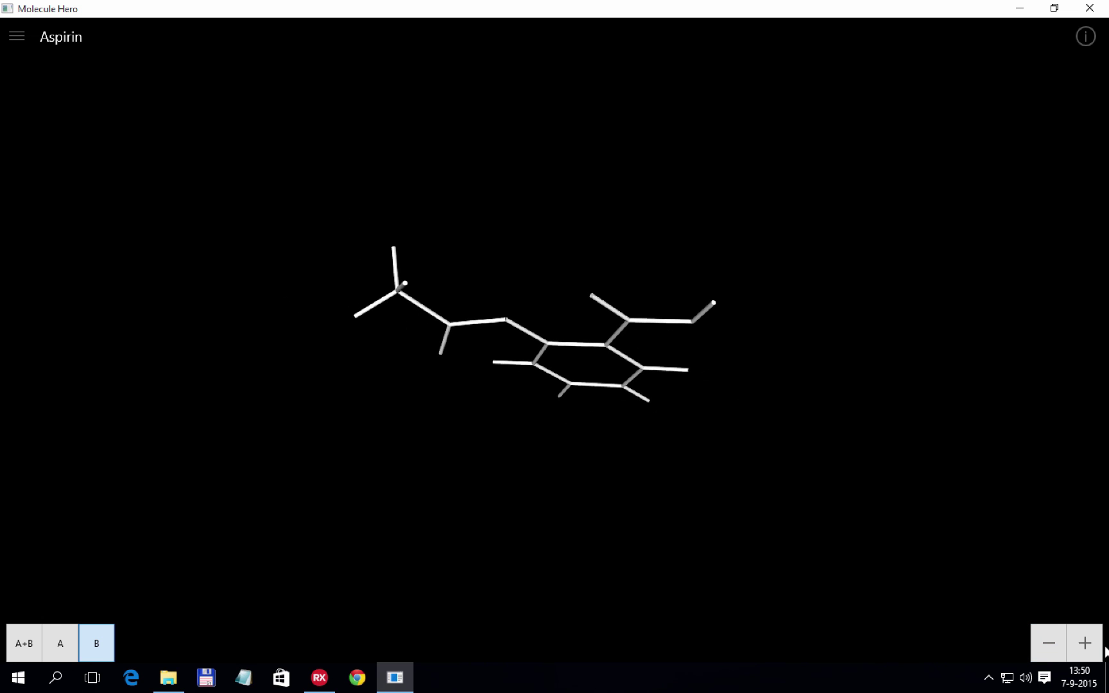
pyautogui.click(1069, 648)
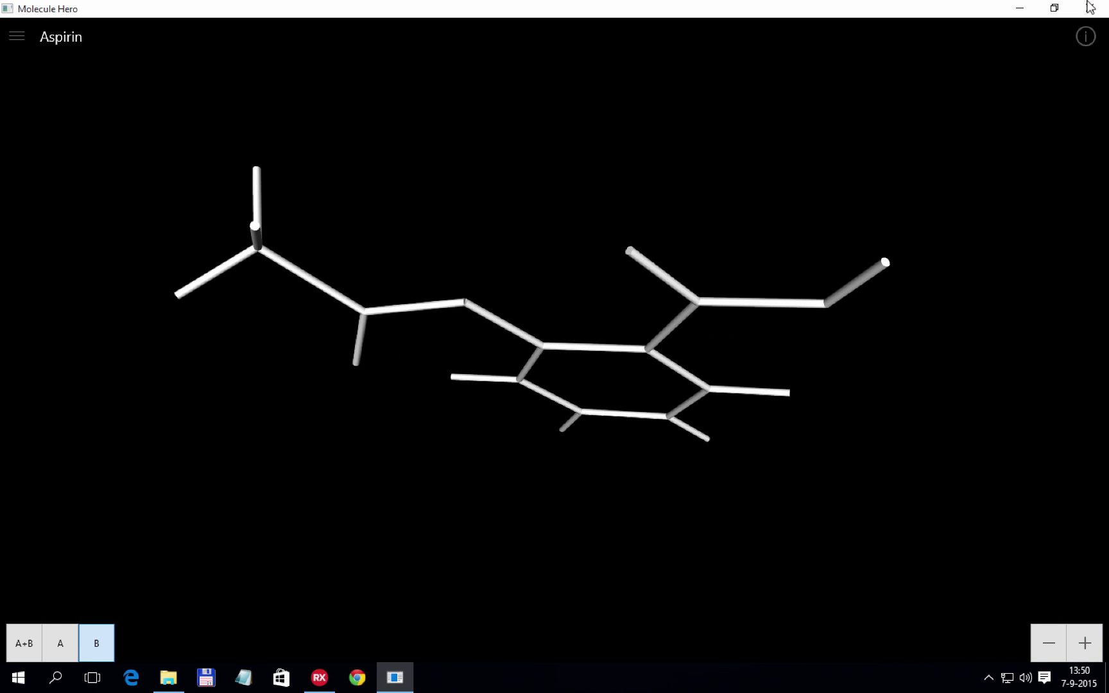
# View the app's About information, return to the molecule, and close Molecule Hero
pyautogui.click(1089, 37)
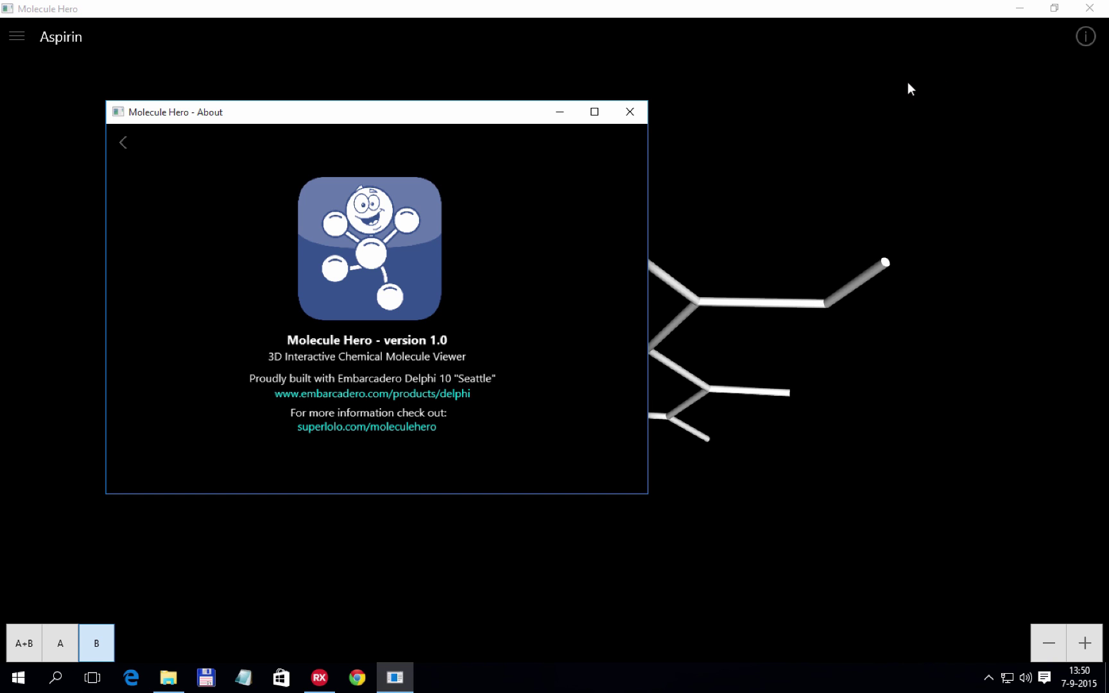
pyautogui.click(123, 143)
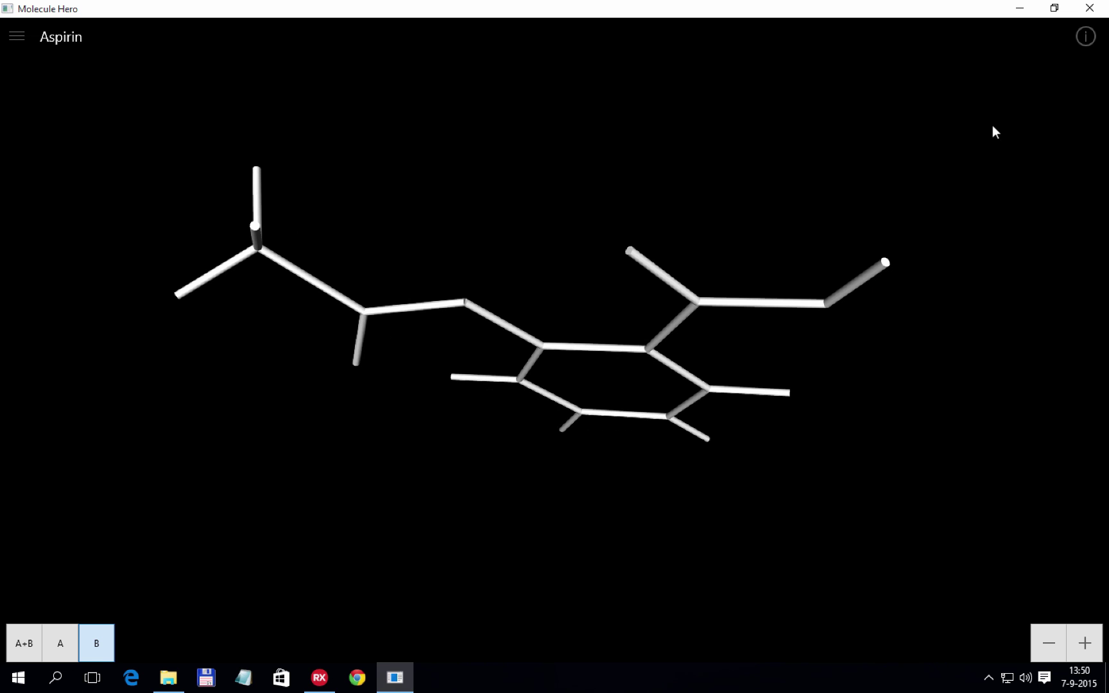
pyautogui.click(1089, 9)
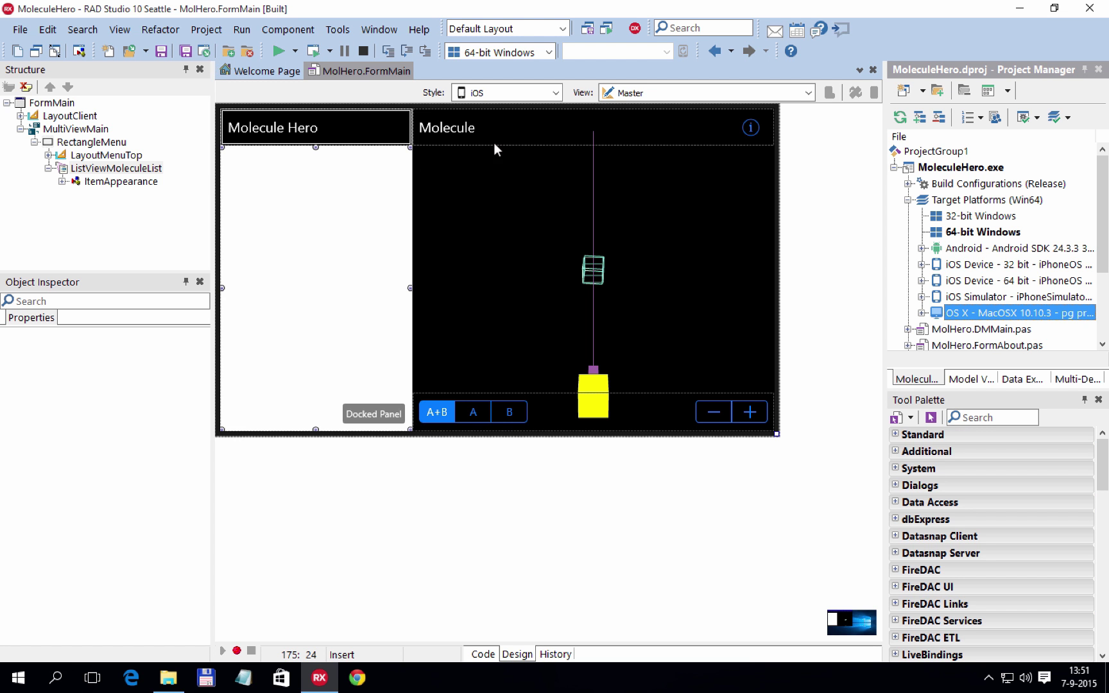
# Open the info button's click handler code and check the auto-create and available forms in the project options without changing them
pyautogui.doubleClick(757, 131)
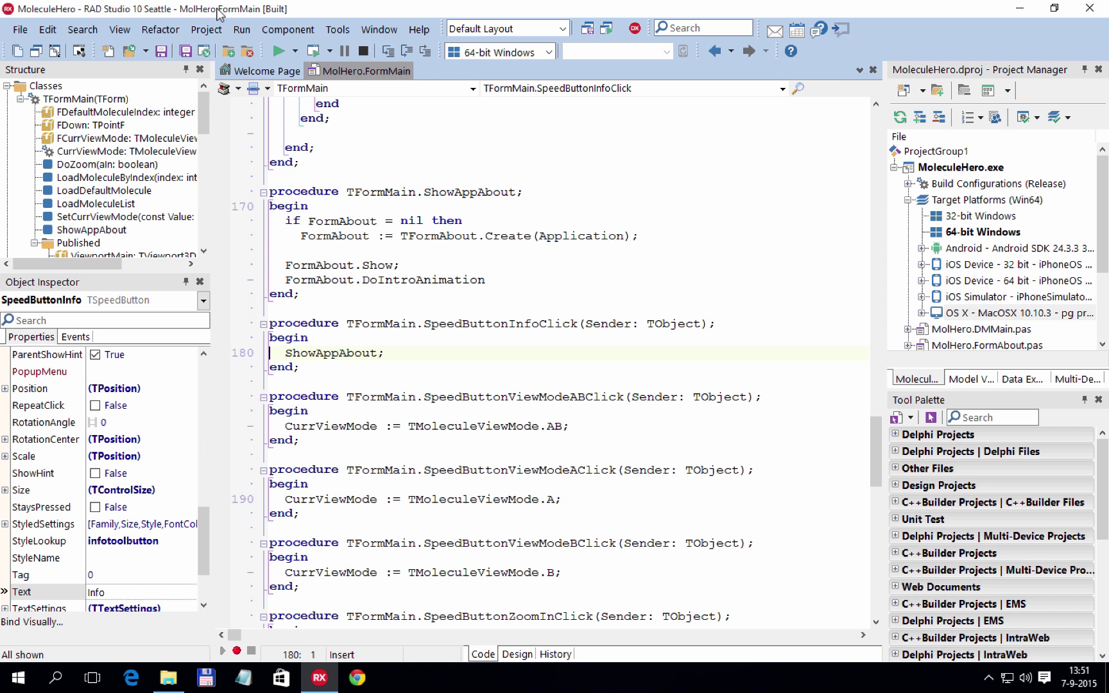
pyautogui.click(205, 29)
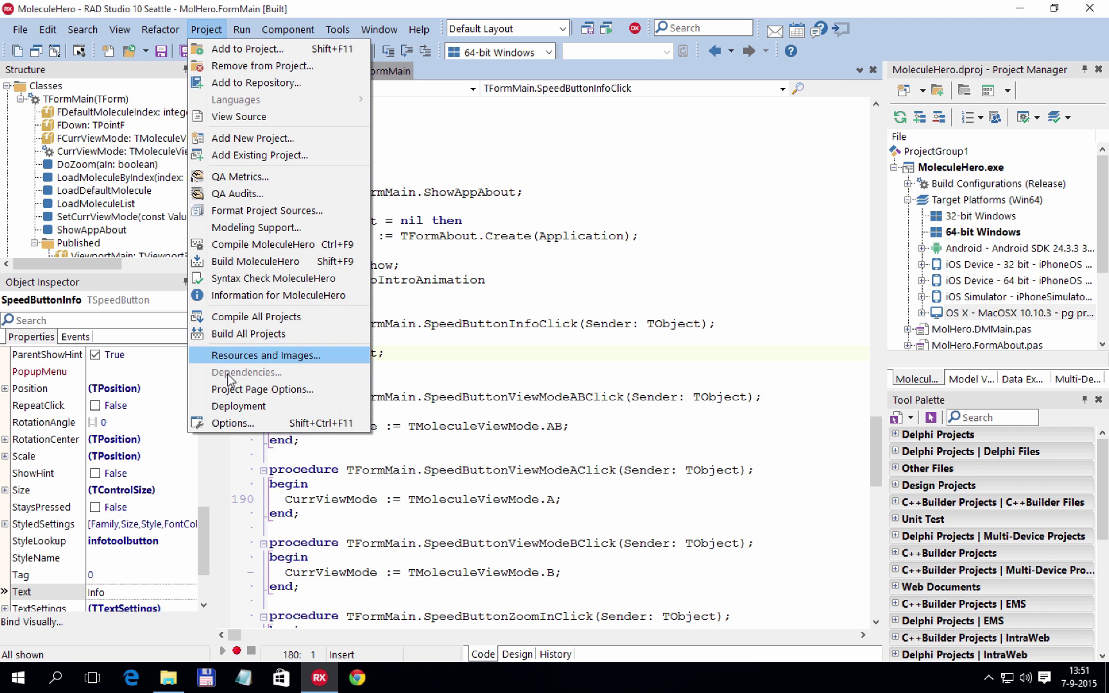
pyautogui.click(234, 423)
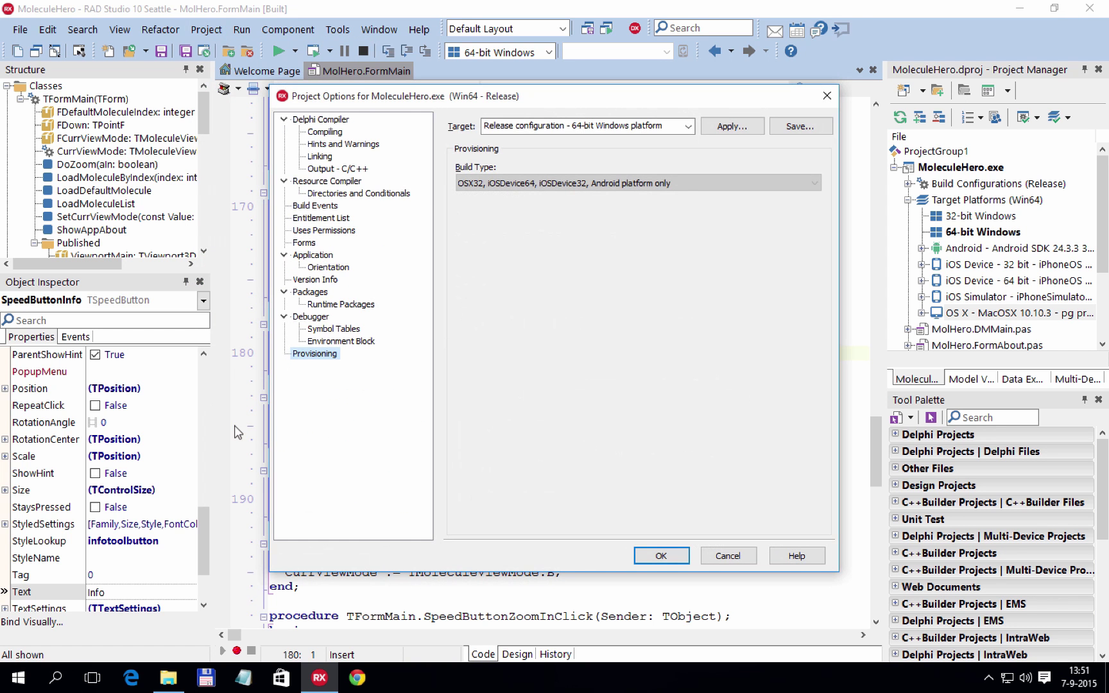
pyautogui.click(305, 243)
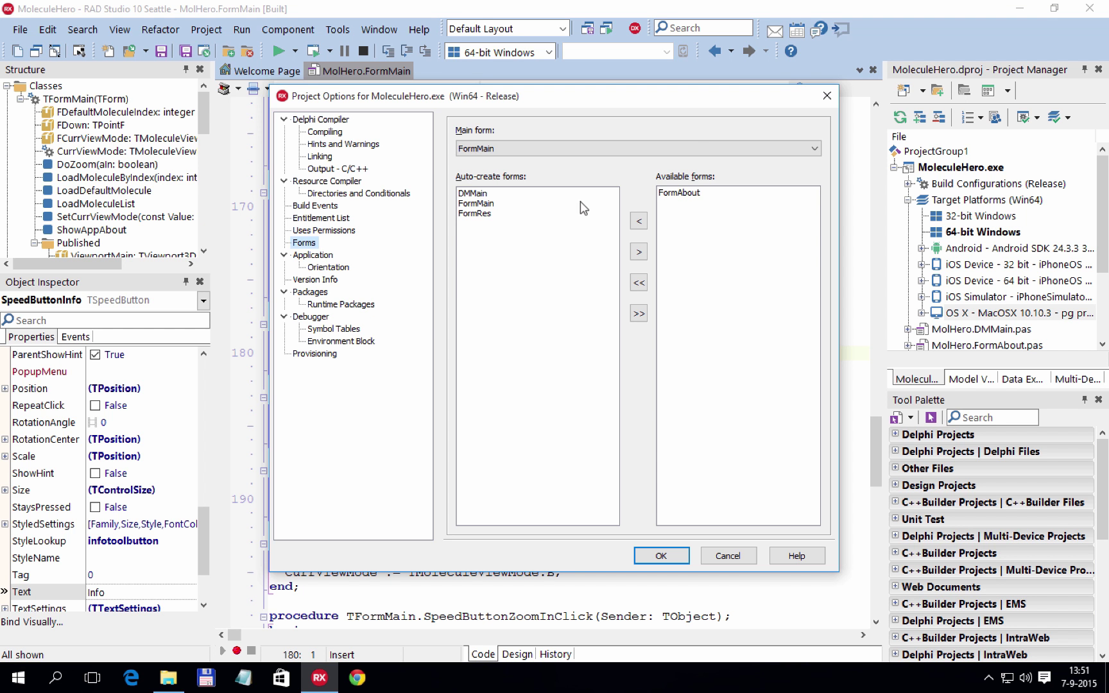
pyautogui.click(693, 194)
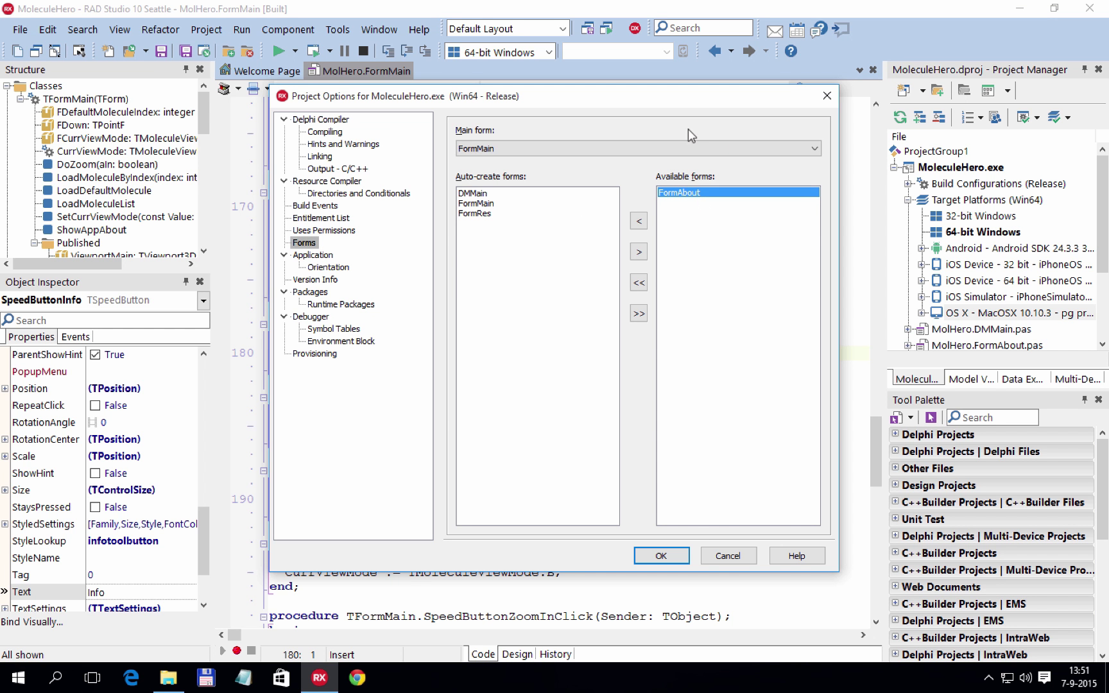
pyautogui.click(727, 556)
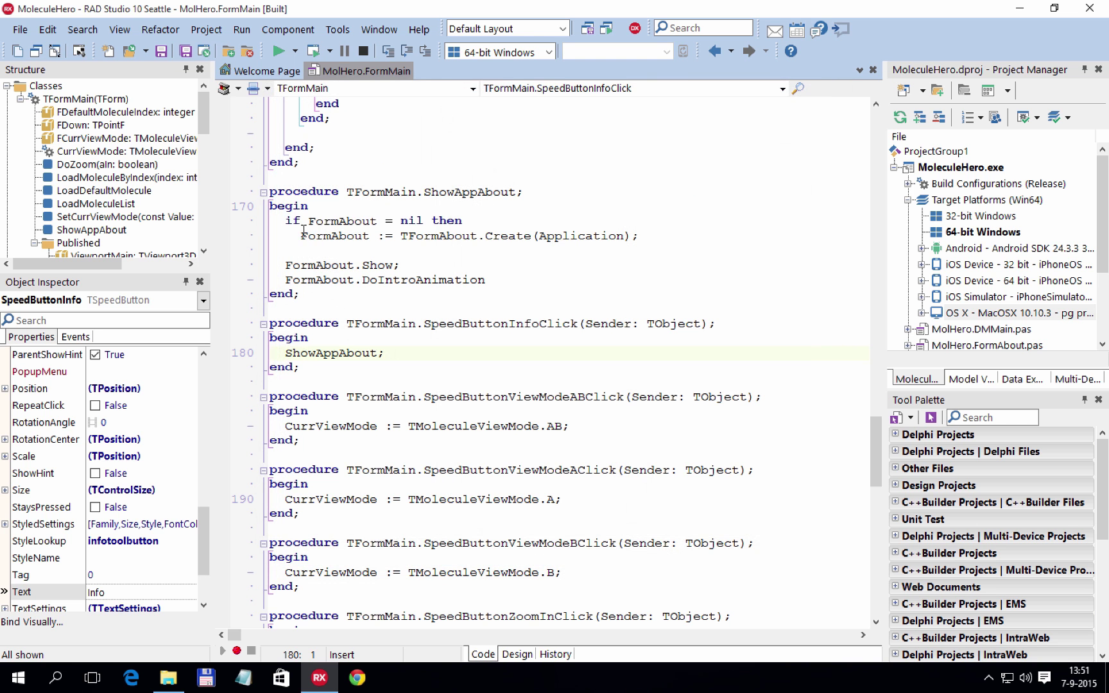
# Examine the ShowAppAbout code that creates FormAbout on demand, and return to the main form's design view
pyautogui.moveTo(286, 221); pyautogui.dragTo(641, 239)
pyautogui.click(524, 250)
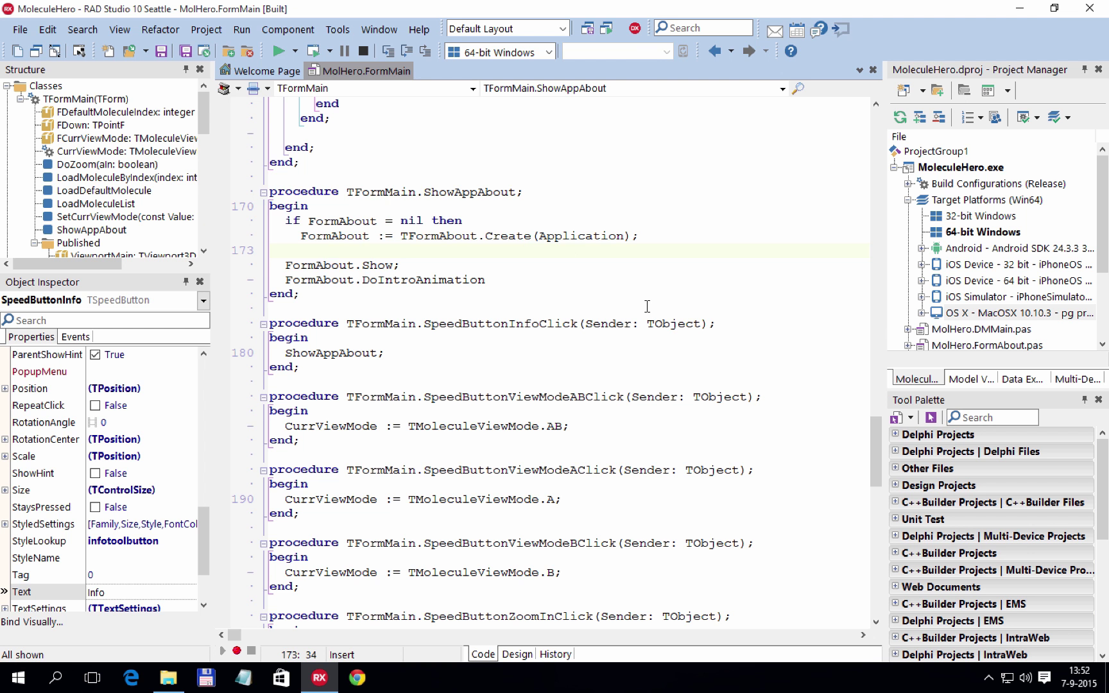
pyautogui.scroll(2, 622, 296)
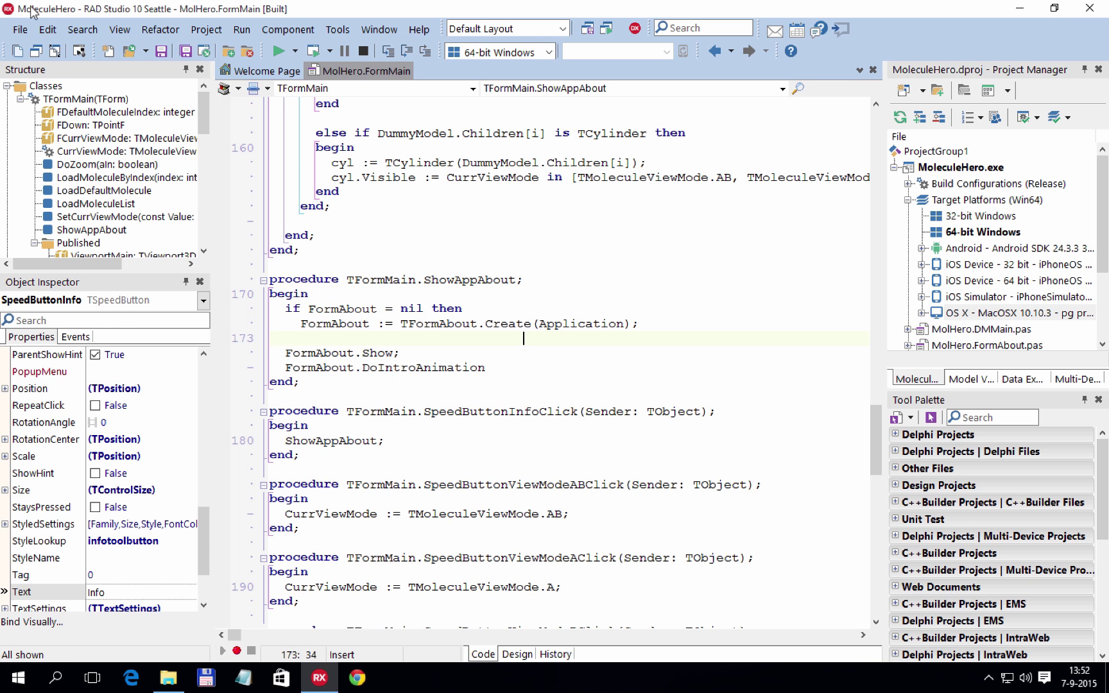
pyautogui.click(56, 52)
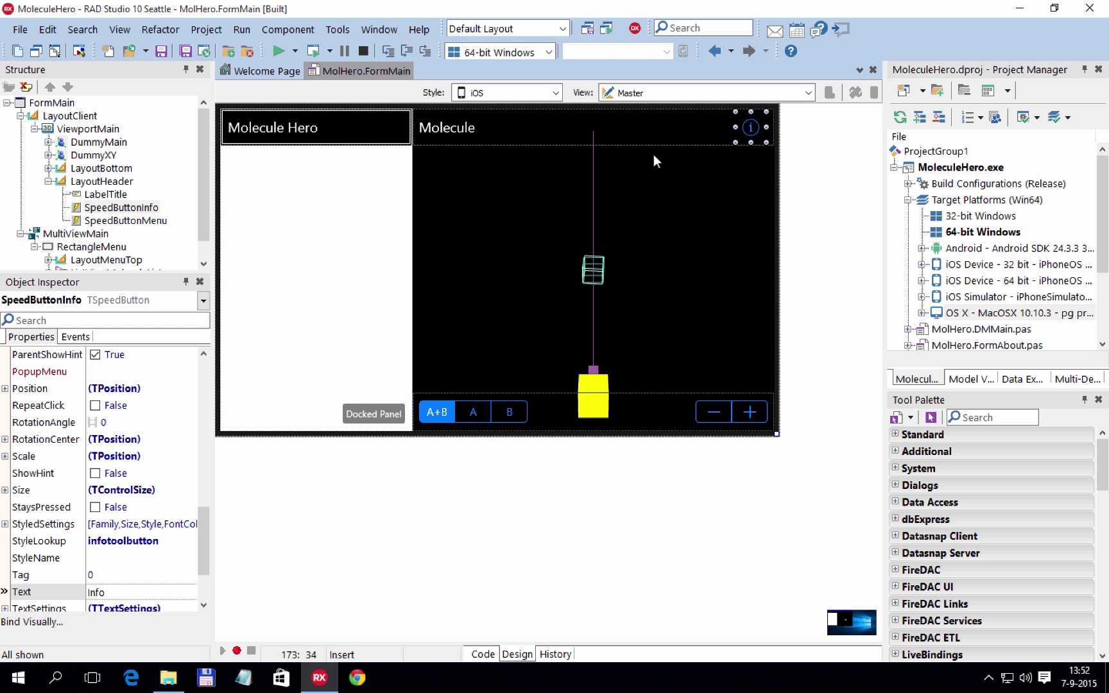
# Make Android the active target platform, widen the project tree, and expand the Android node while checking the available build configurations
pyautogui.doubleClick(981, 249)
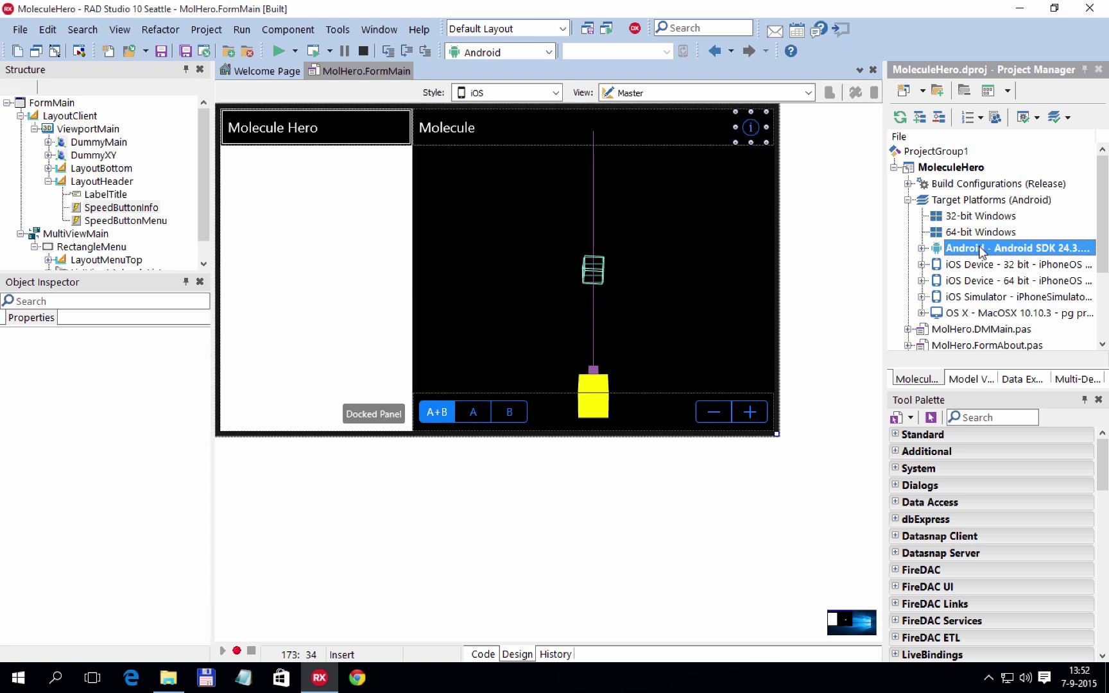
pyautogui.moveTo(886, 295); pyautogui.dragTo(846, 295)
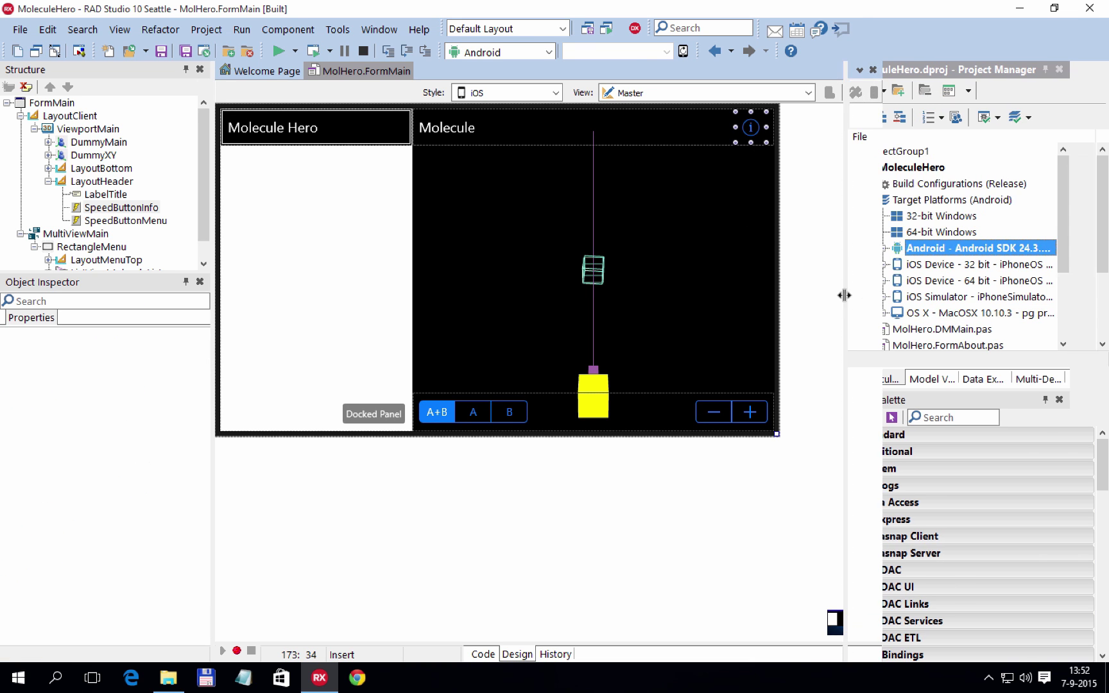
pyautogui.click(882, 248)
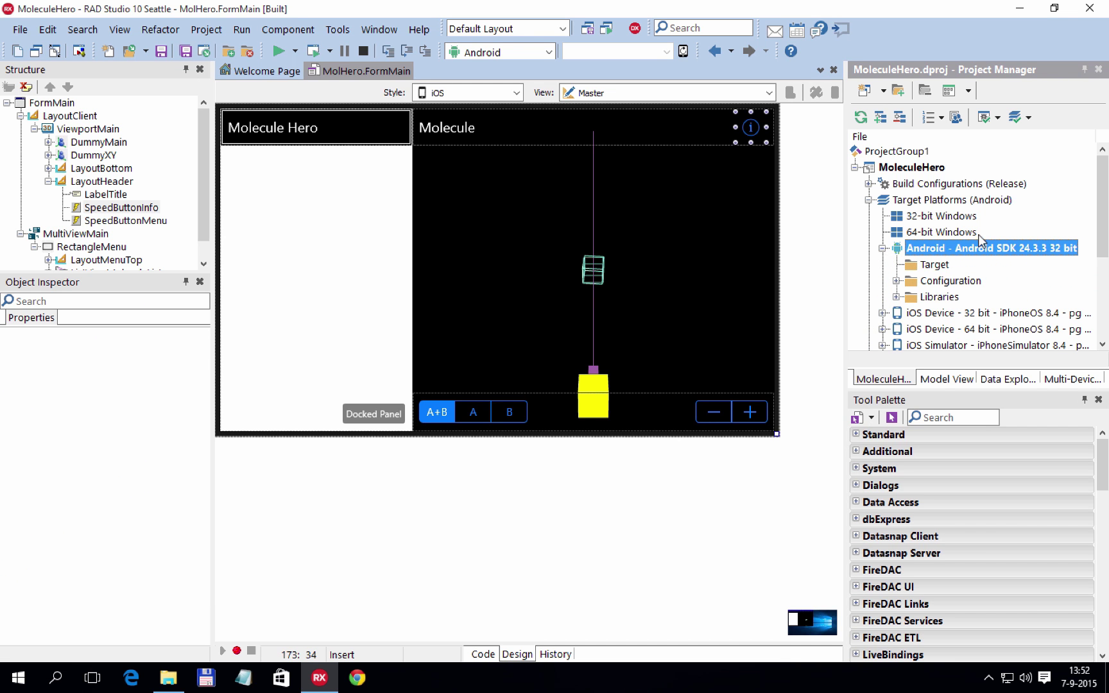
pyautogui.click(879, 186)
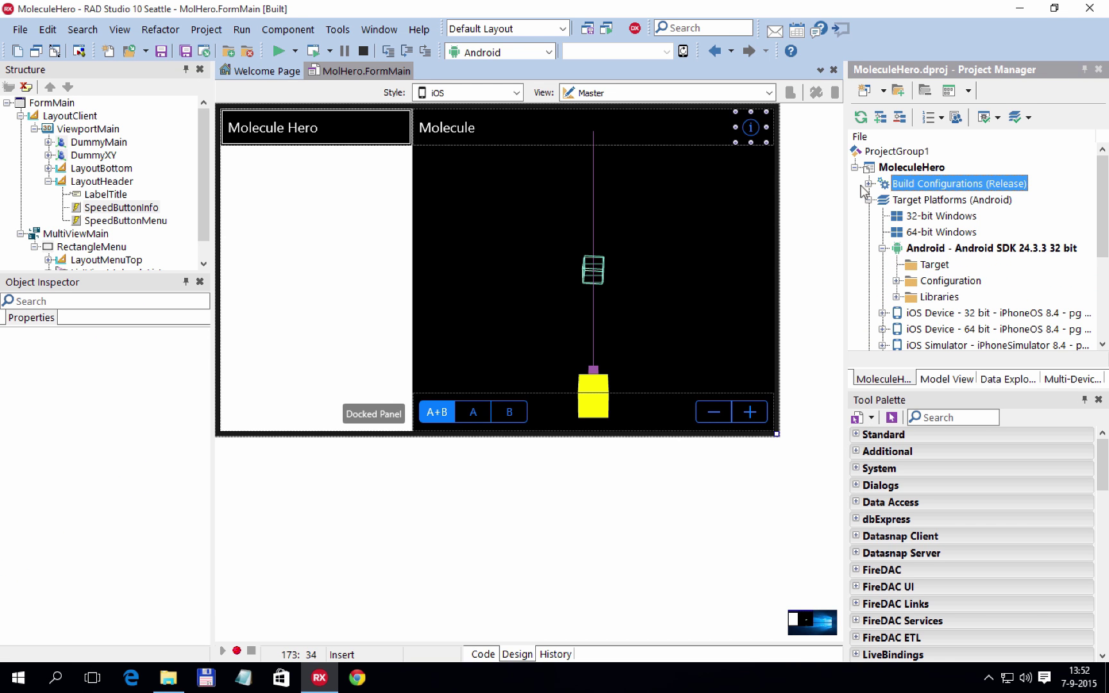
pyautogui.click(869, 184)
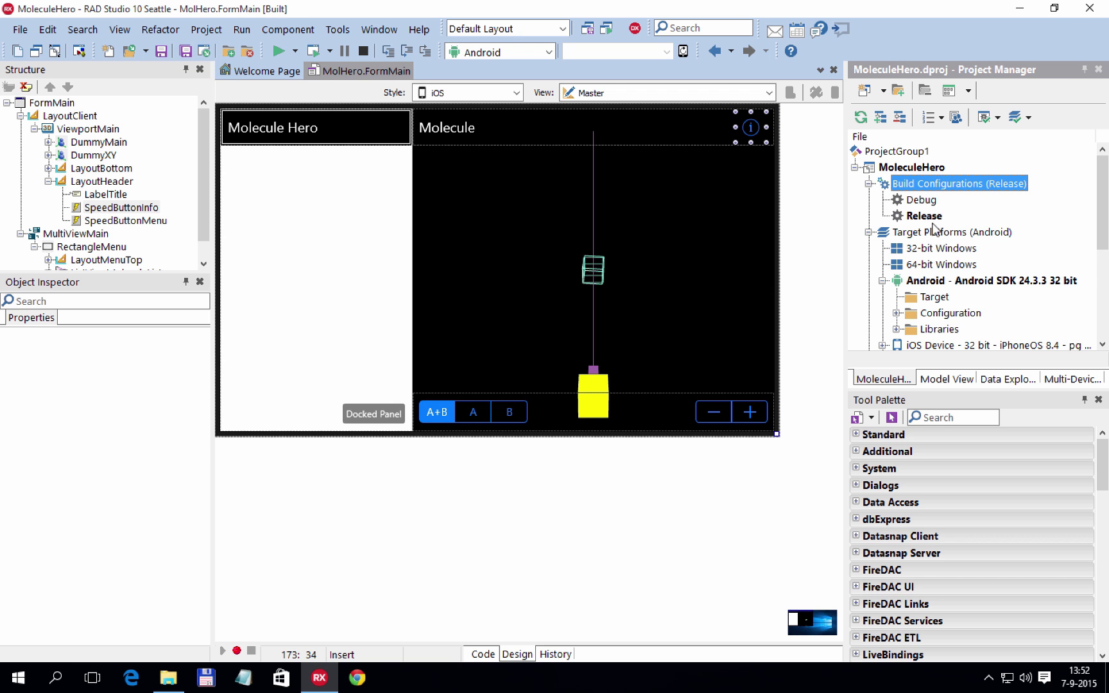
pyautogui.click(869, 184)
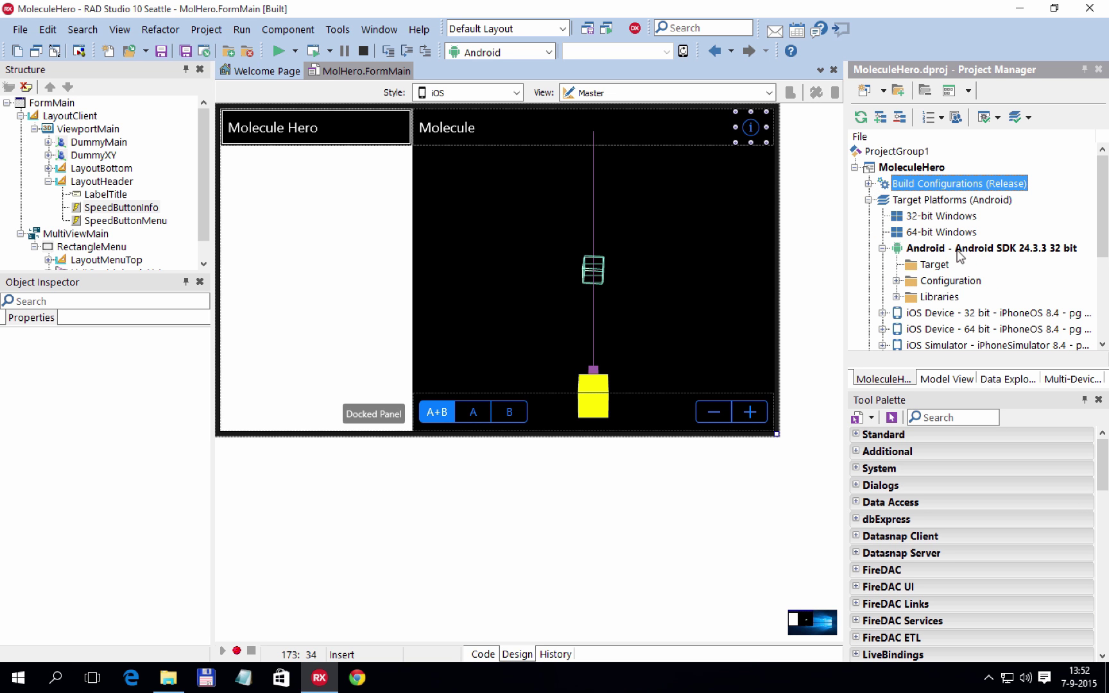
# Open the project options for the Android release configuration and view the application's launcher icon and splash image artwork
pyautogui.click(206, 29)
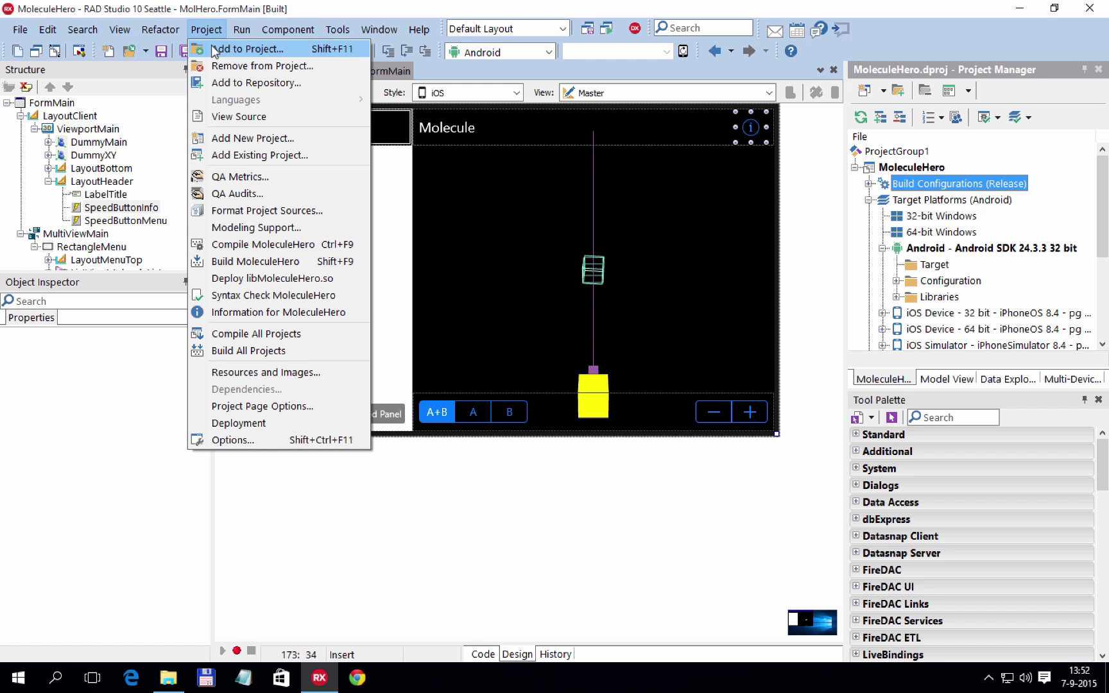
pyautogui.click(232, 441)
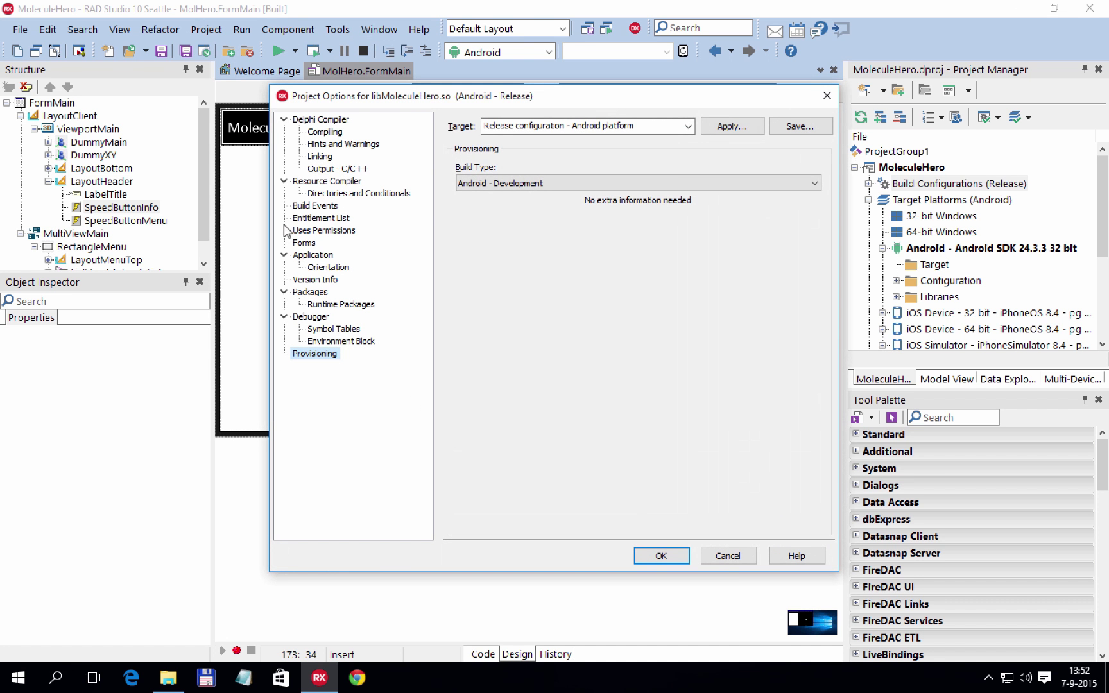
pyautogui.click(314, 256)
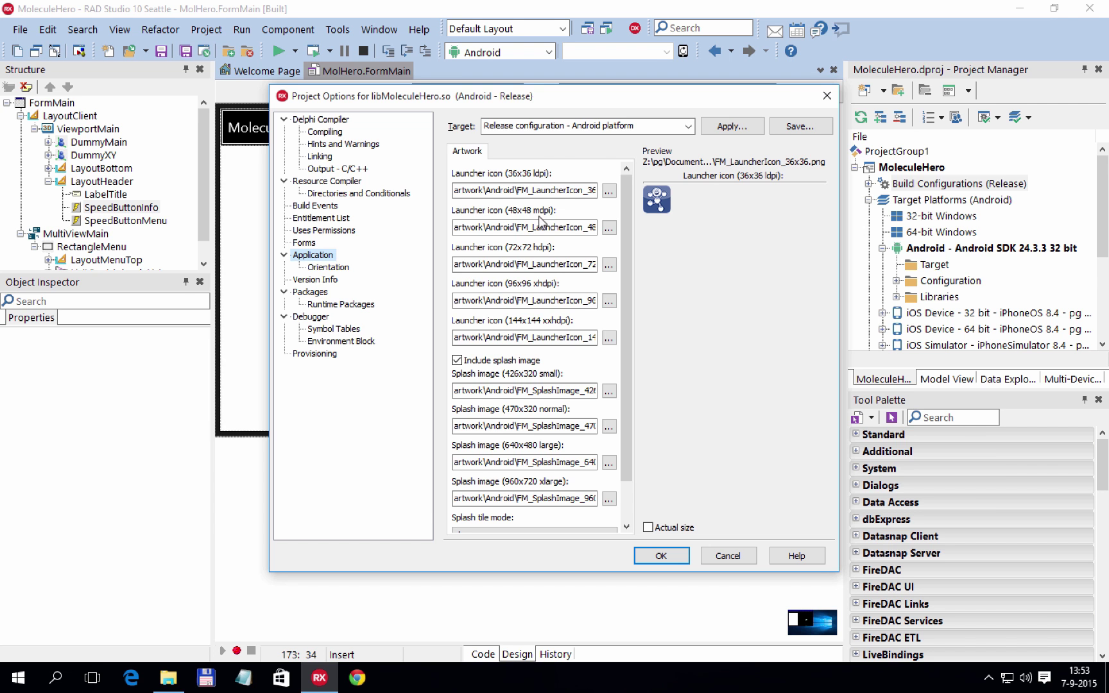
# Examine the default Android and iOS iPad images in RAD Studio's Artwork folder in File Explorer, and return to the project options
pyautogui.click(169, 676)
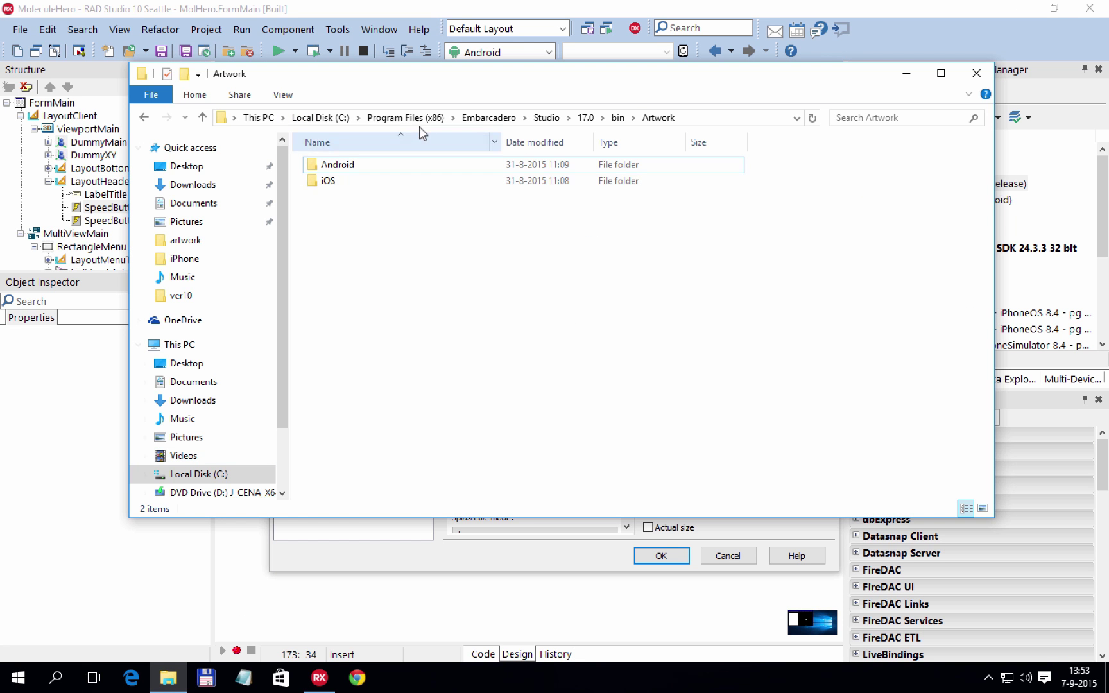
pyautogui.click(687, 119)
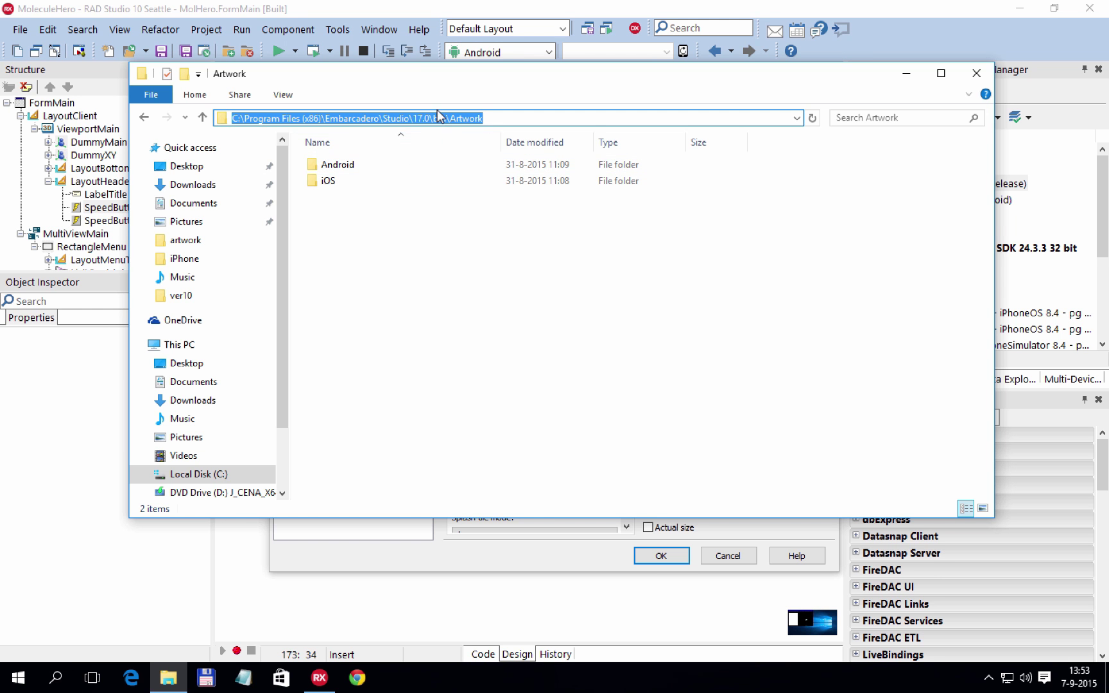
pyautogui.click(331, 180)
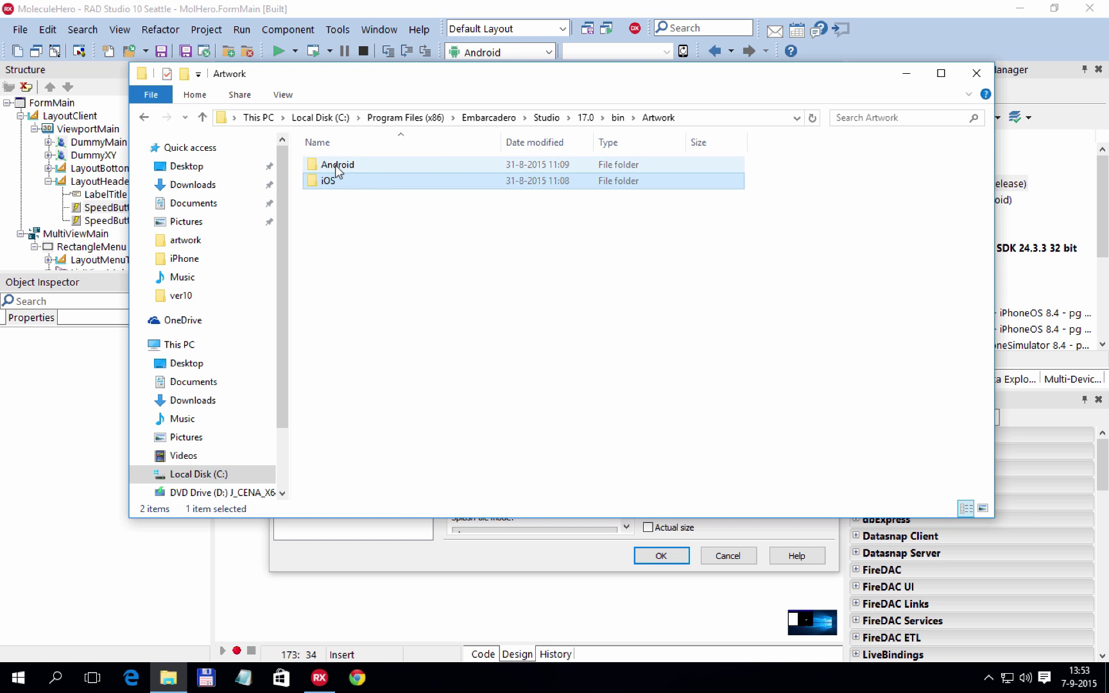
pyautogui.doubleClick(337, 166)
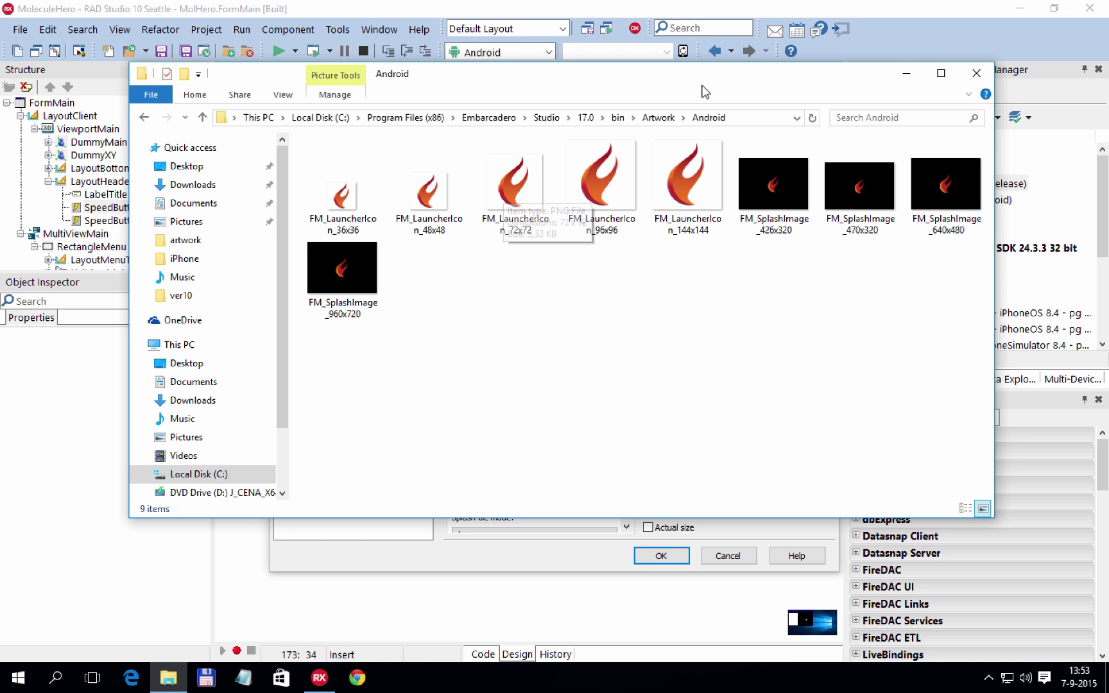
pyautogui.click(664, 119)
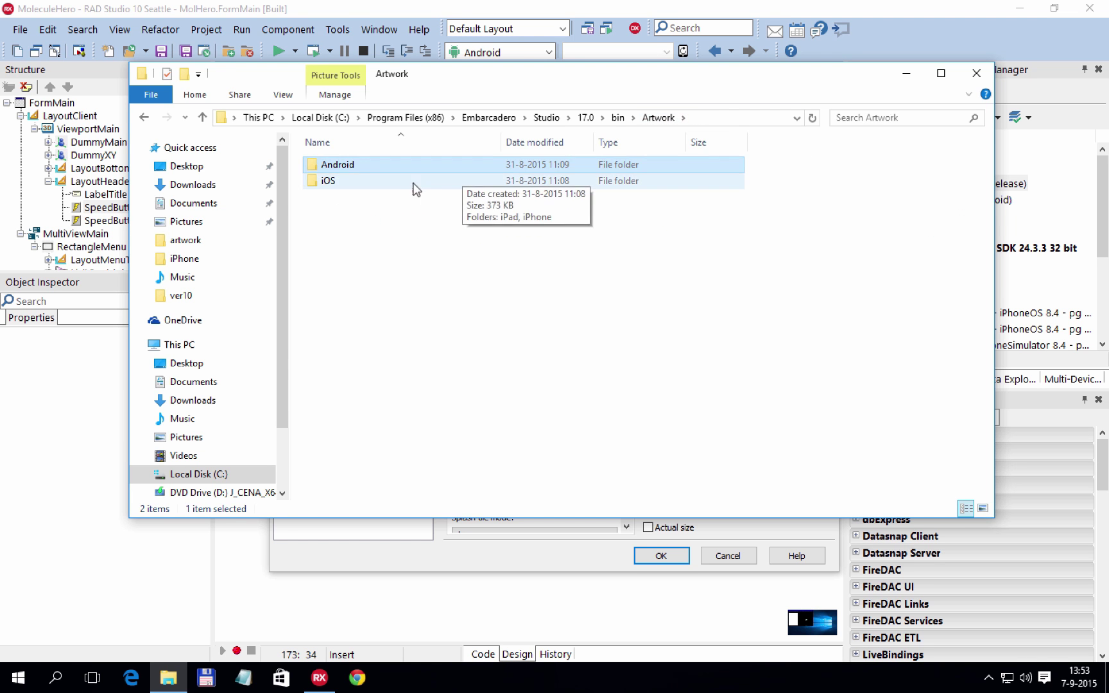
pyautogui.doubleClick(381, 179)
pyautogui.doubleClick(379, 170)
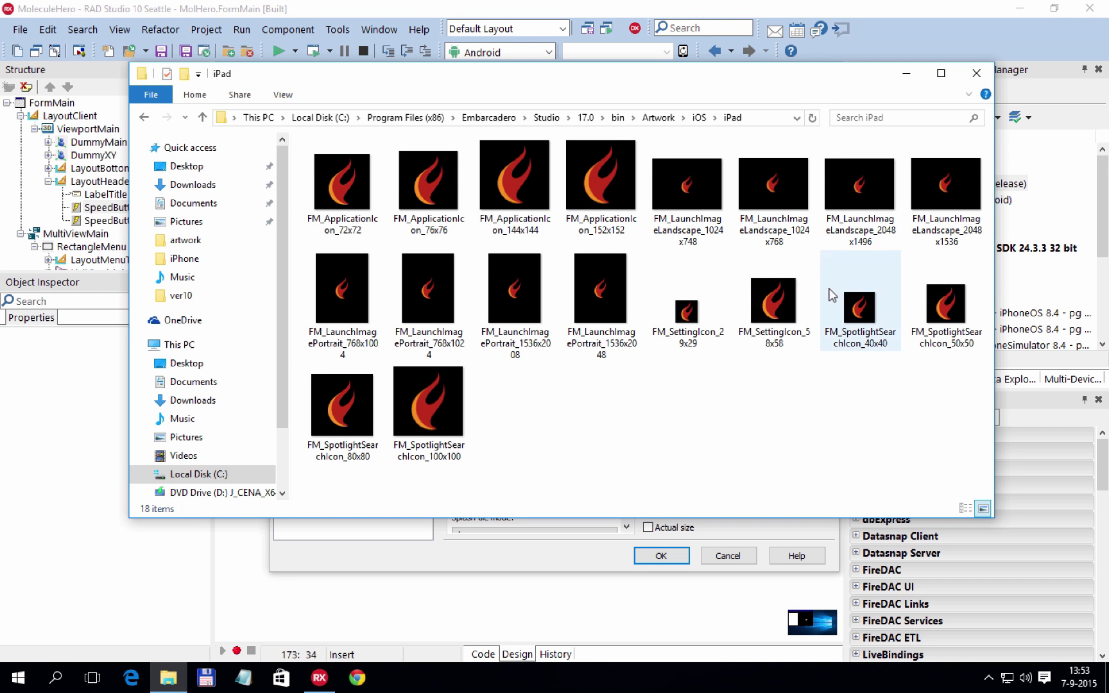
pyautogui.click(976, 73)
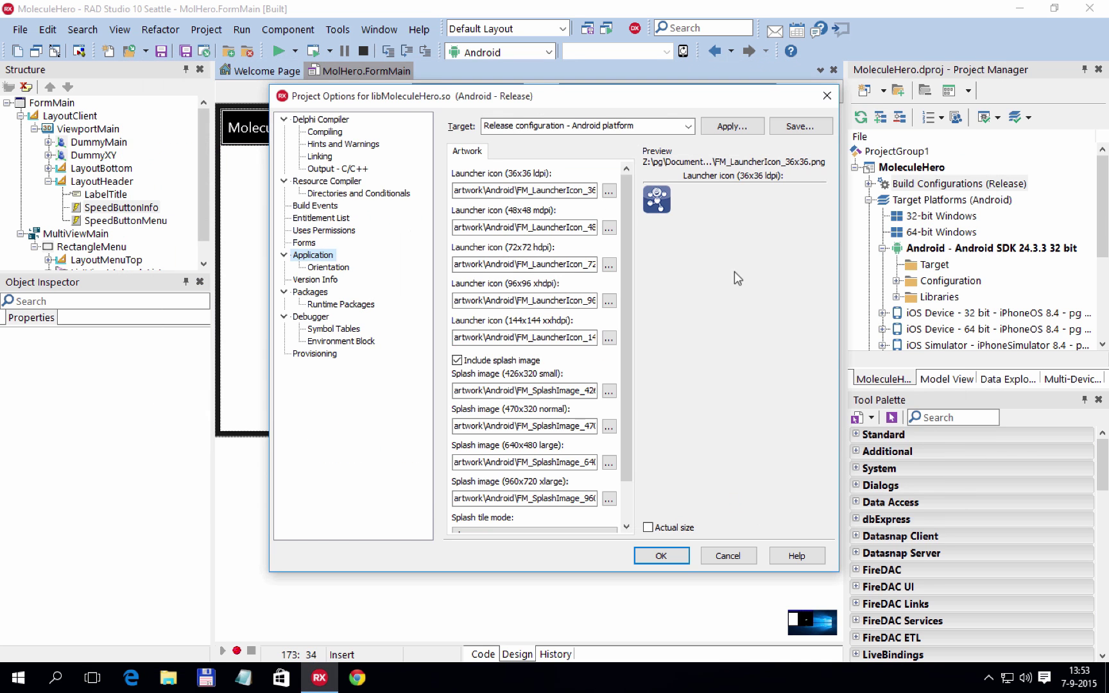
# In File Explorer, browse the shared folders to the project's own folder, pg\Documents\pgapps\MoleculeHero\ver10
pyautogui.click(545, 192)
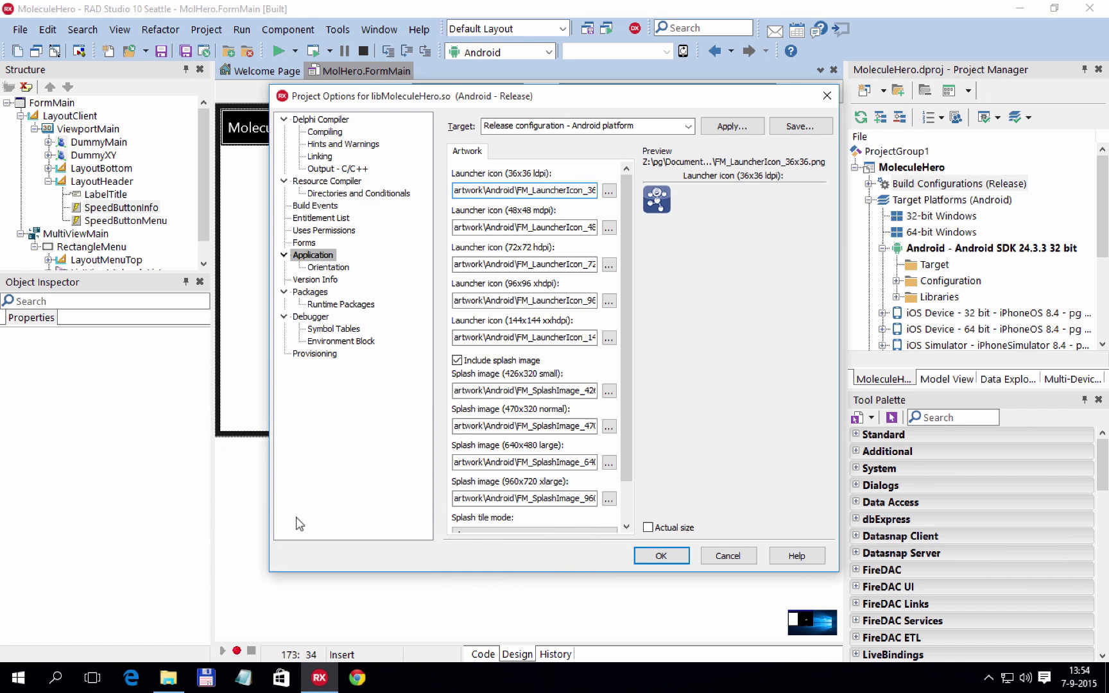
pyautogui.click(168, 678)
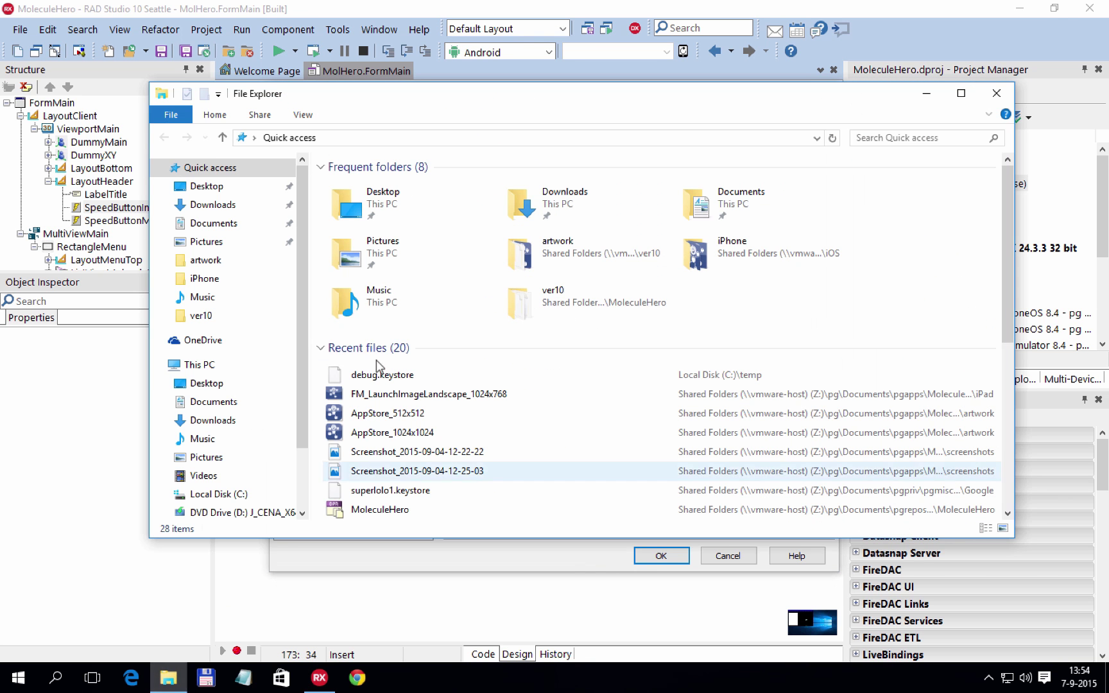
pyautogui.moveTo(299, 284); pyautogui.dragTo(303, 331)
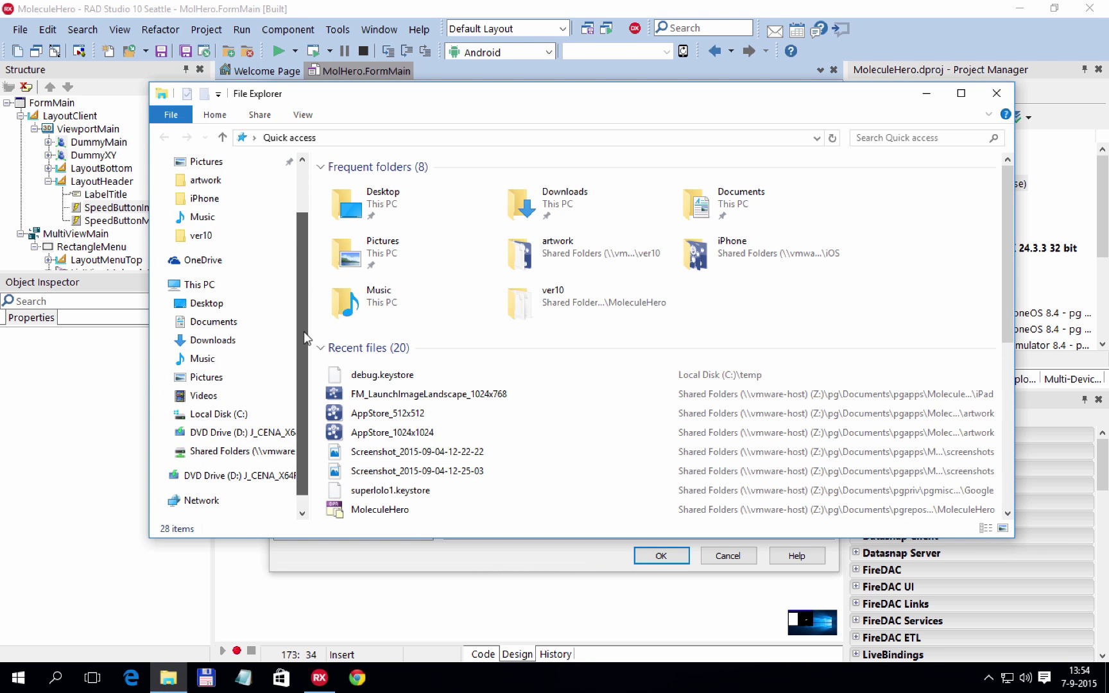
pyautogui.click(209, 452)
pyautogui.doubleClick(345, 187)
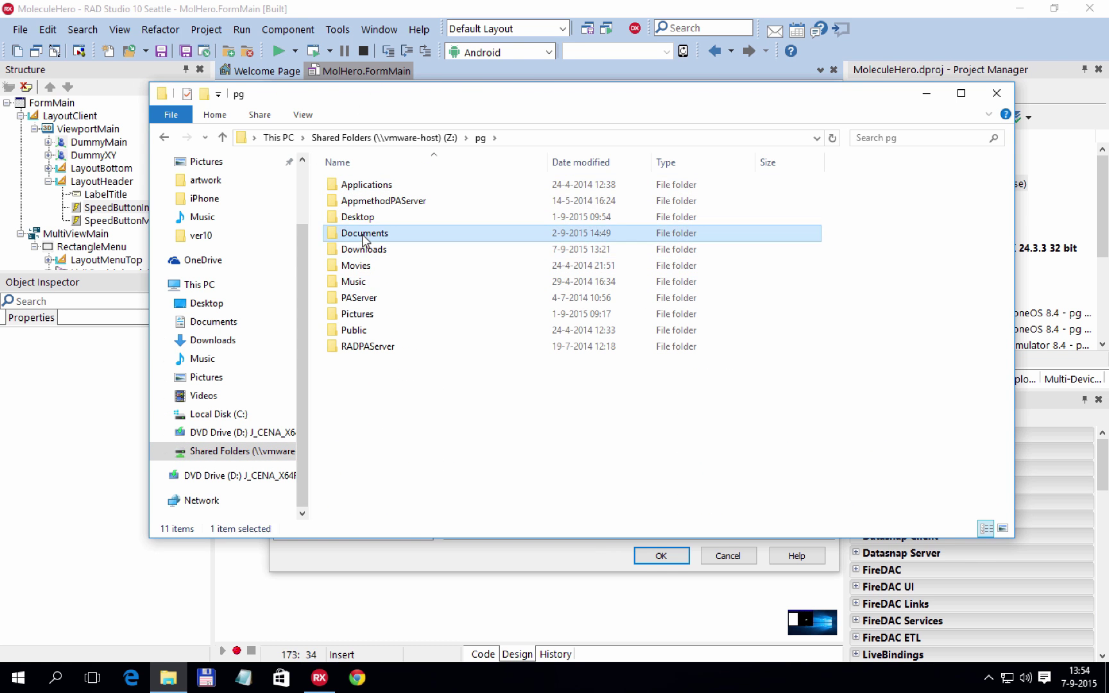
pyautogui.doubleClick(363, 238)
pyautogui.doubleClick(345, 216)
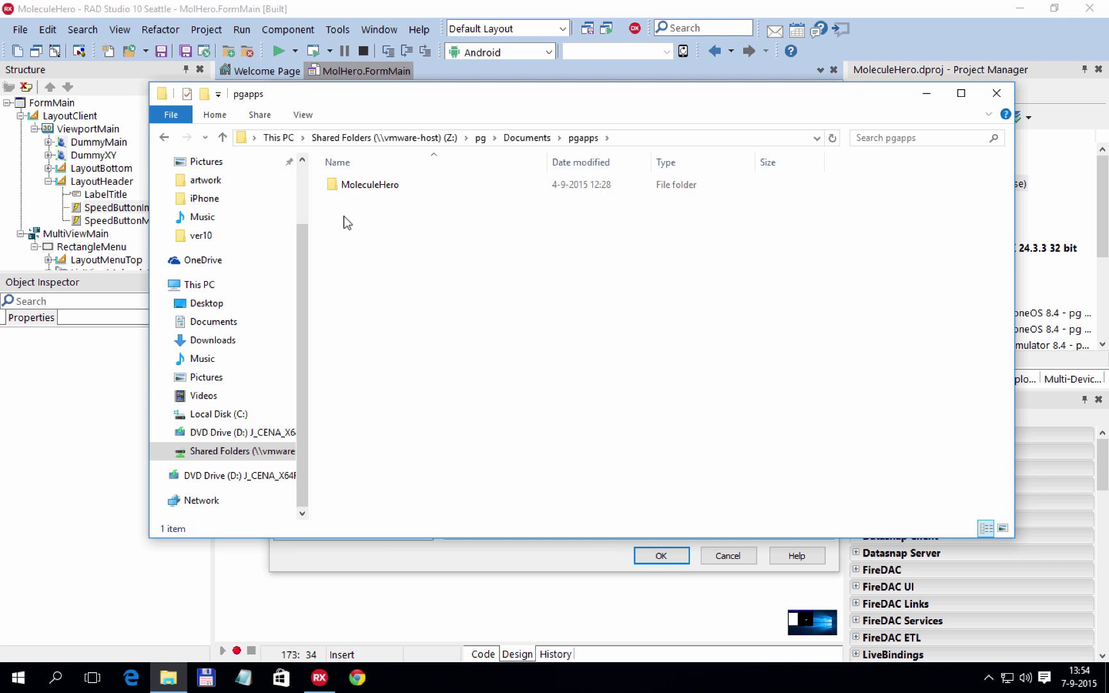
pyautogui.doubleClick(343, 187)
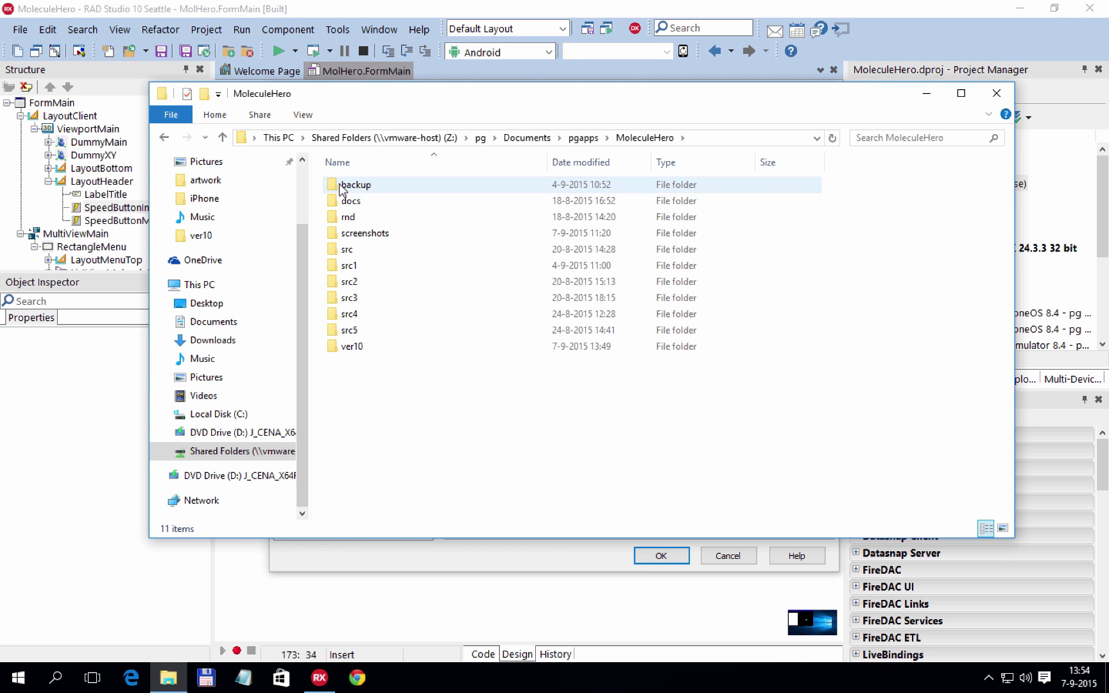
pyautogui.doubleClick(350, 347)
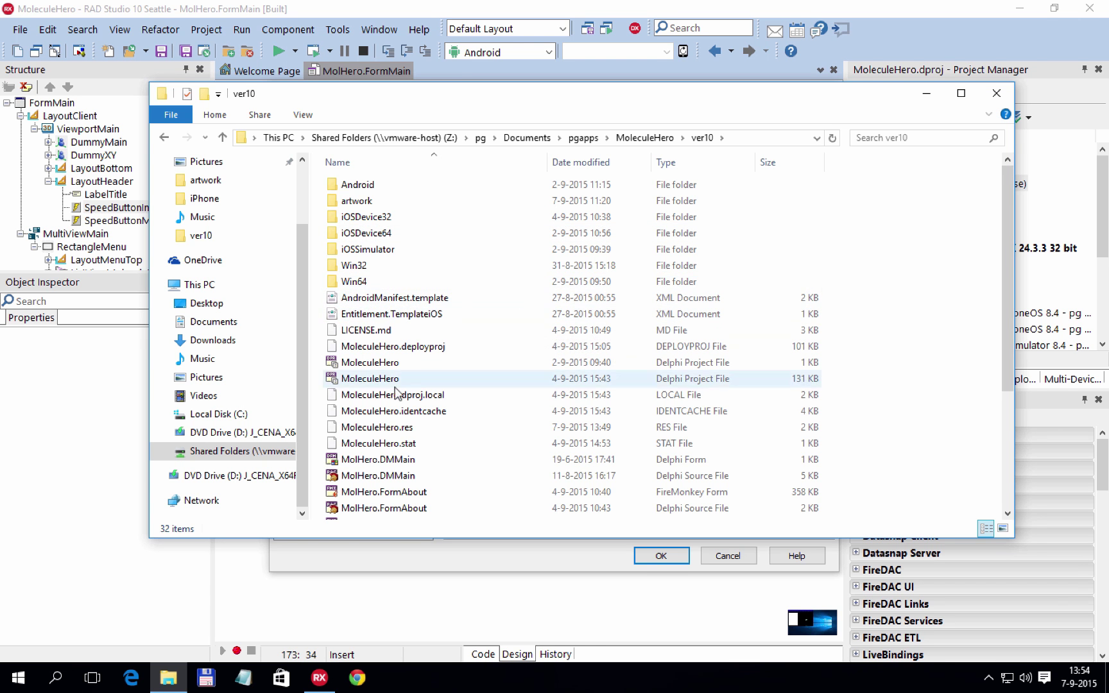
# View the contents of the project's artwork folder, go back up to ver10, and close File Explorer
pyautogui.click(362, 201)
pyautogui.doubleClick(363, 200)
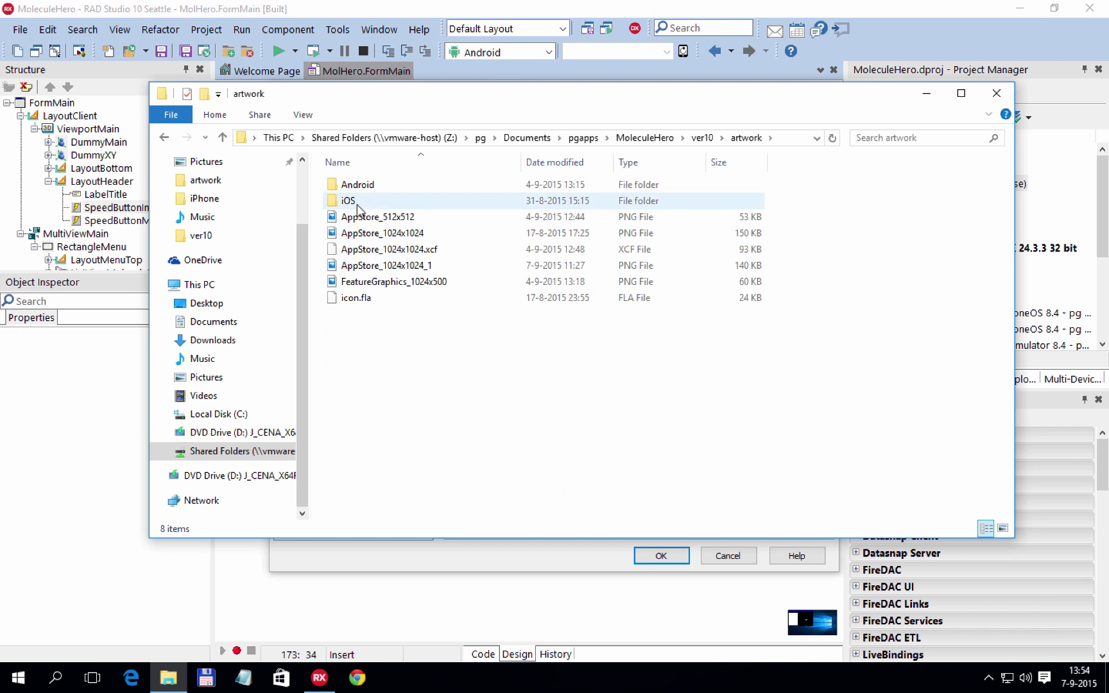
pyautogui.click(704, 139)
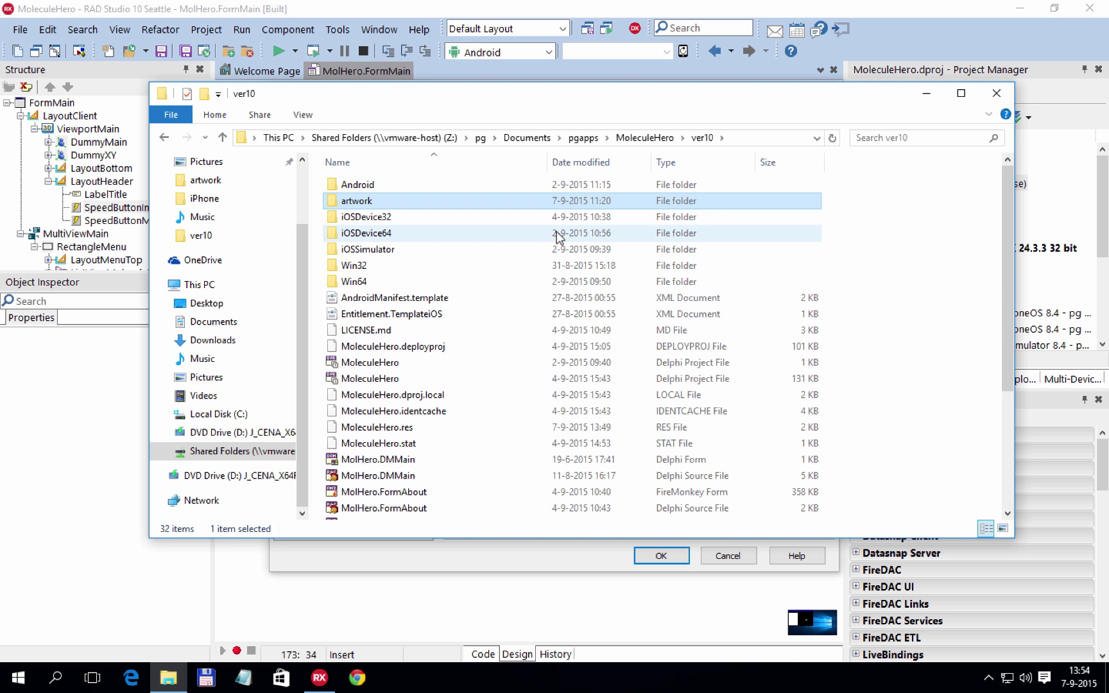
pyautogui.click(998, 95)
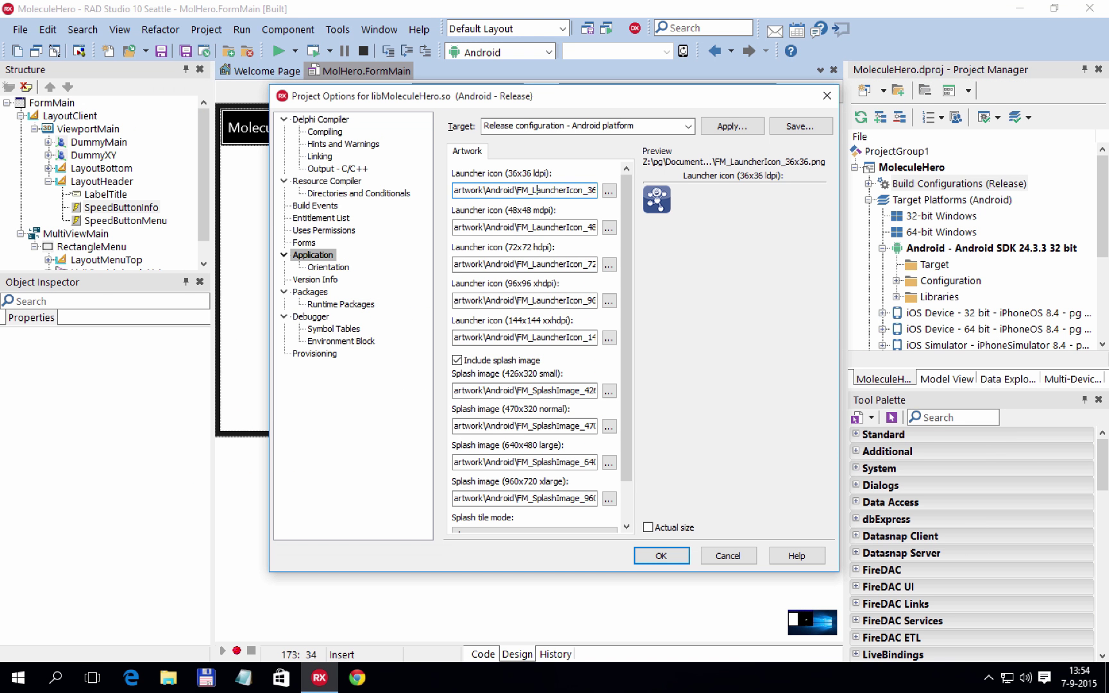
# Review the Android version info, checking the version code options and the package name's company prefix without changing them
pyautogui.click(326, 279)
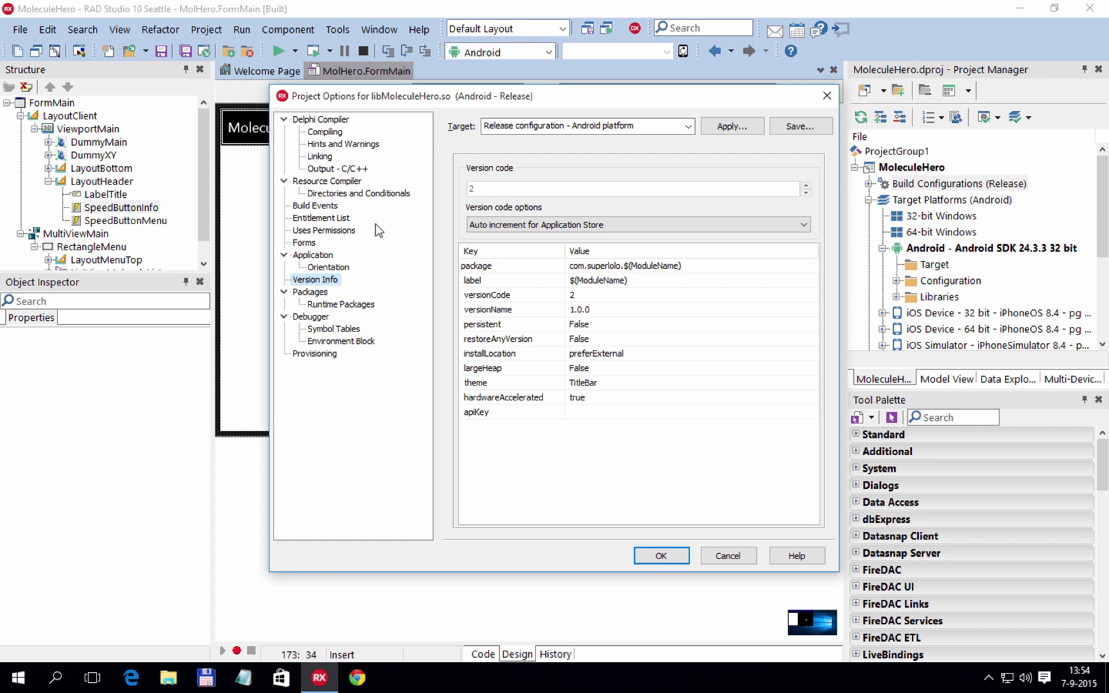
pyautogui.click(518, 224)
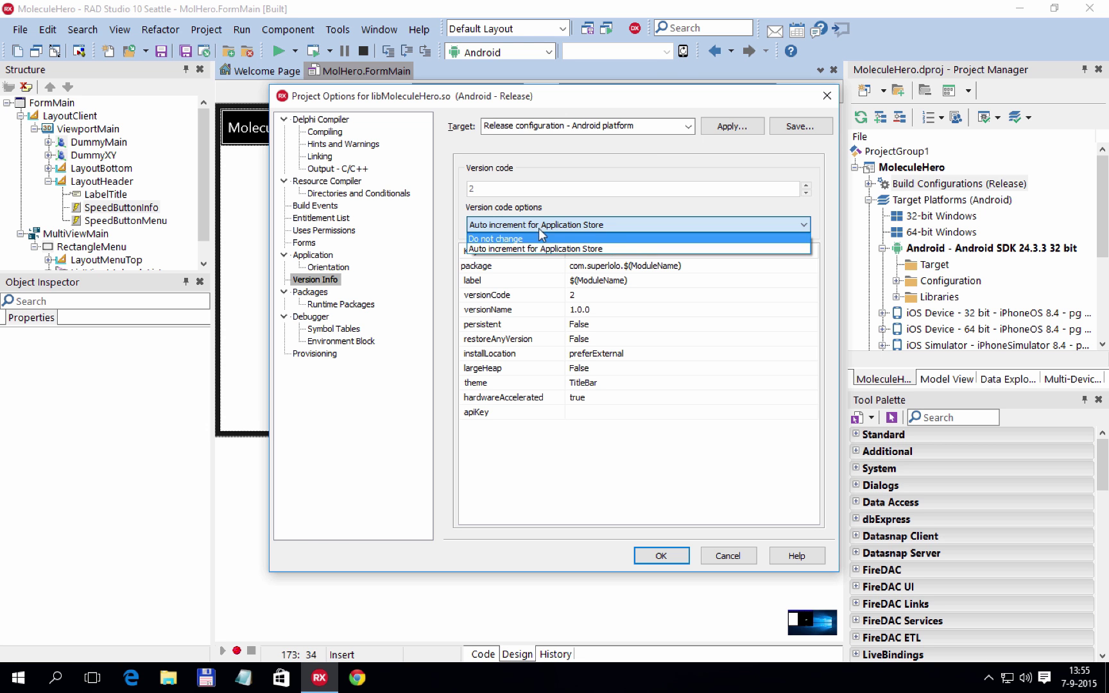
pyautogui.click(573, 197)
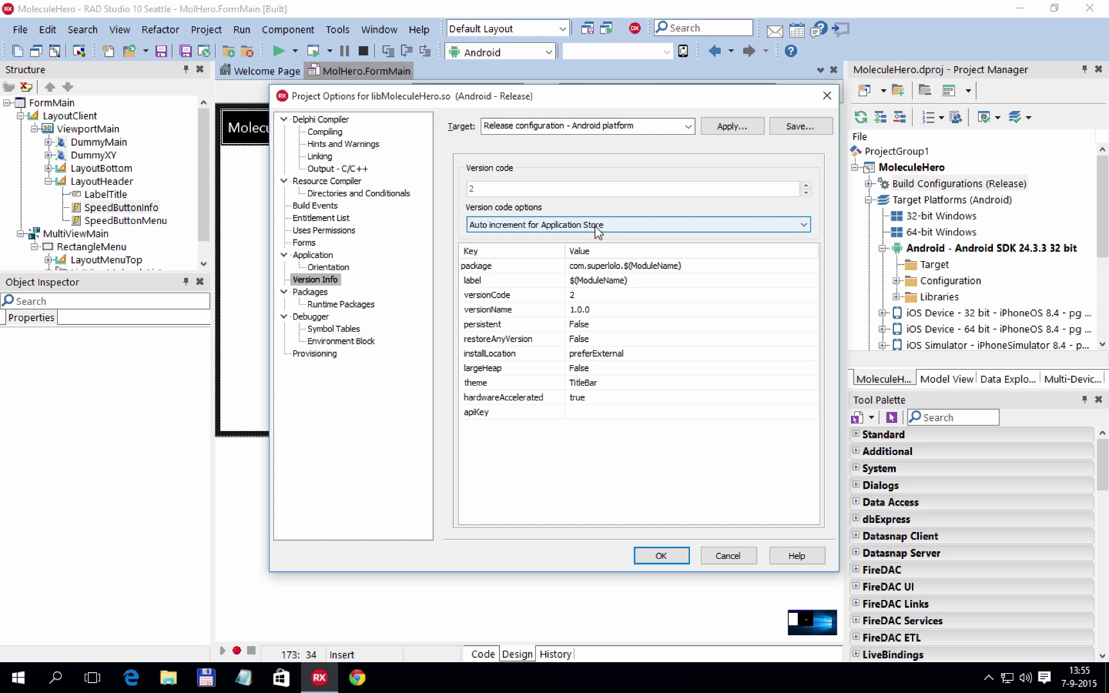
pyautogui.click(591, 268)
pyautogui.click(611, 265)
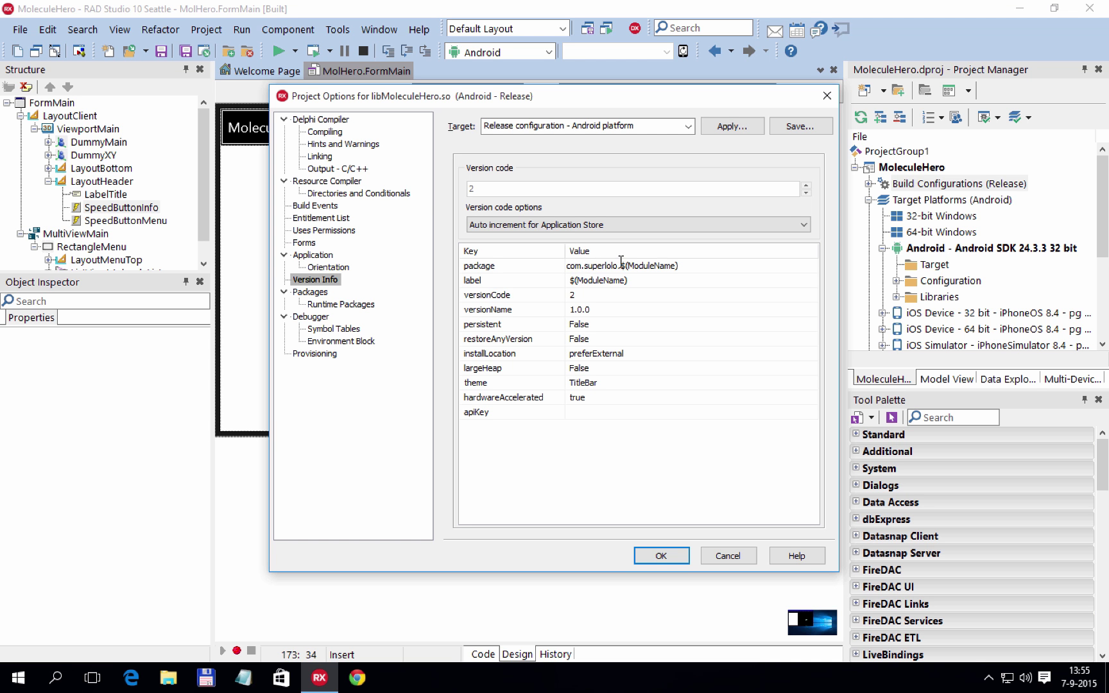
pyautogui.moveTo(618, 264); pyautogui.dragTo(581, 265)
pyautogui.click(575, 265)
pyautogui.moveTo(585, 265); pyautogui.dragTo(615, 264)
# Set the provisioning build type to Android - Application Store
pyautogui.click(318, 353)
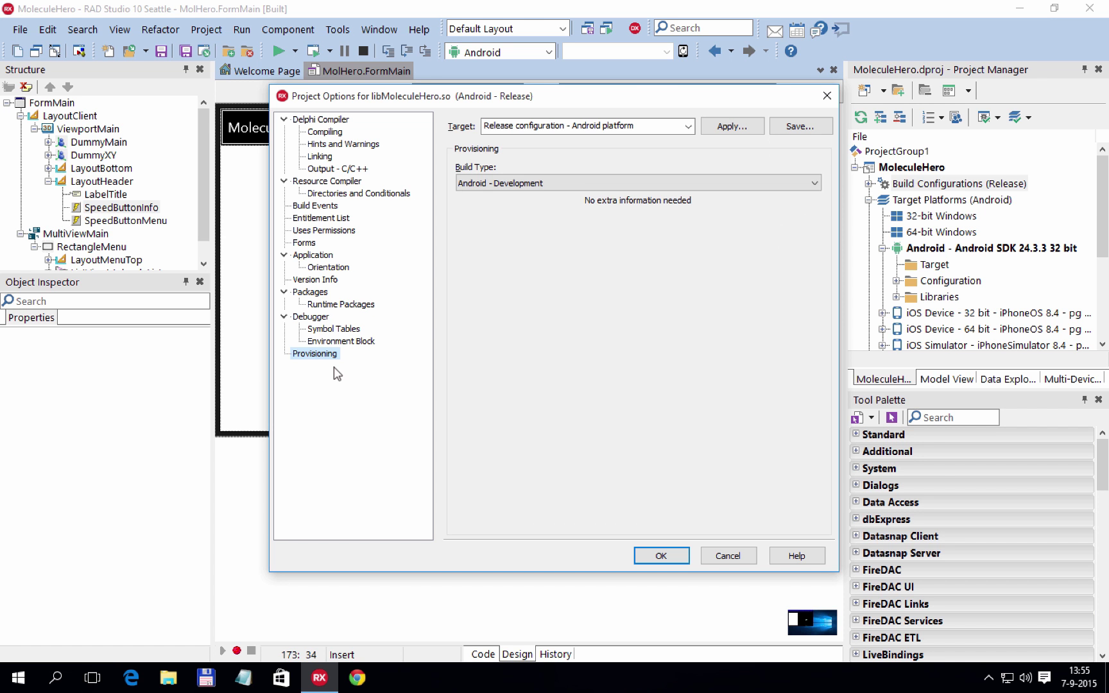
pyautogui.click(580, 183)
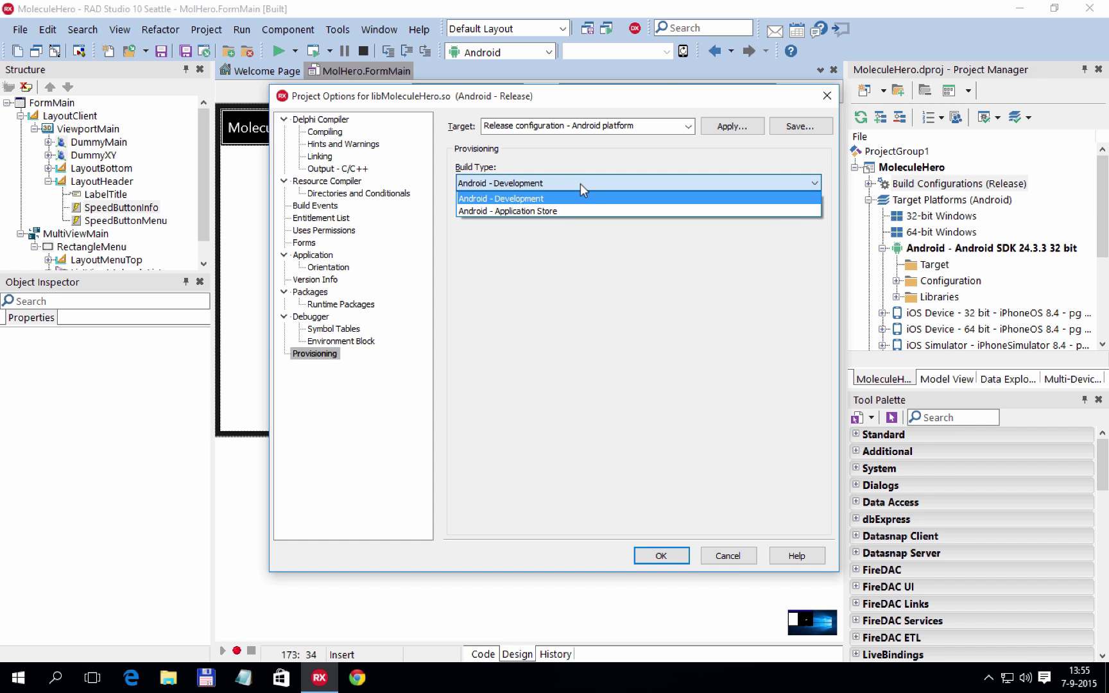
pyautogui.click(530, 212)
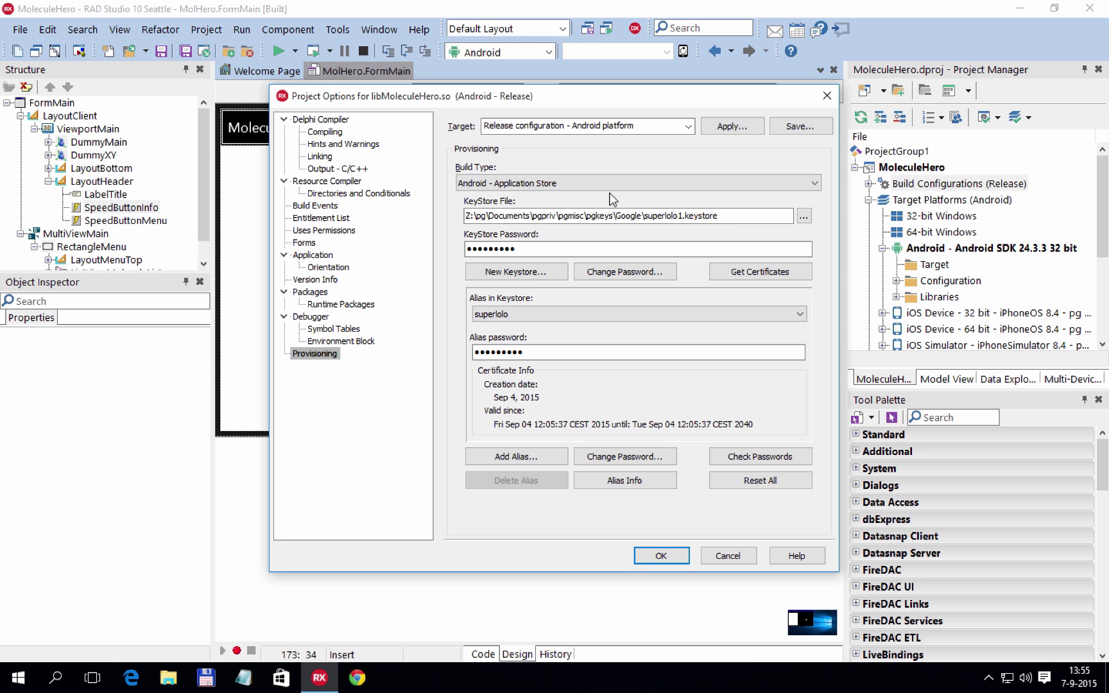
# Inspect the keystore file path's .keystore extension and view the new keystore wizard, cancelling it without creating one
pyautogui.click(725, 215)
pyautogui.moveTo(725, 215); pyautogui.dragTo(691, 219)
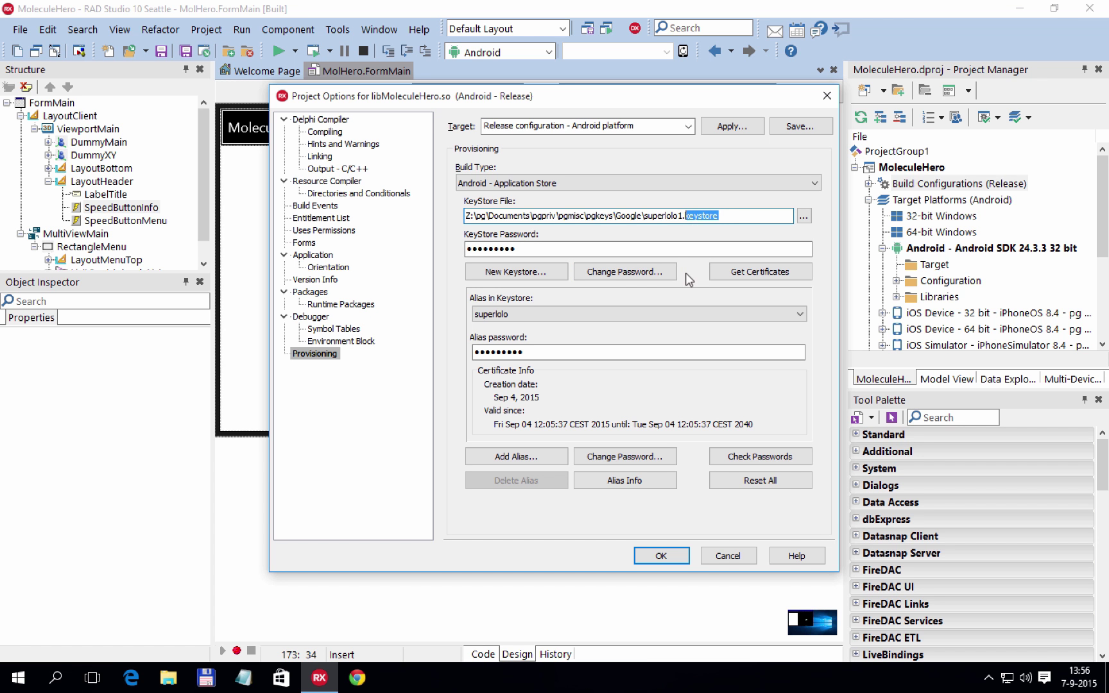
pyautogui.click(517, 272)
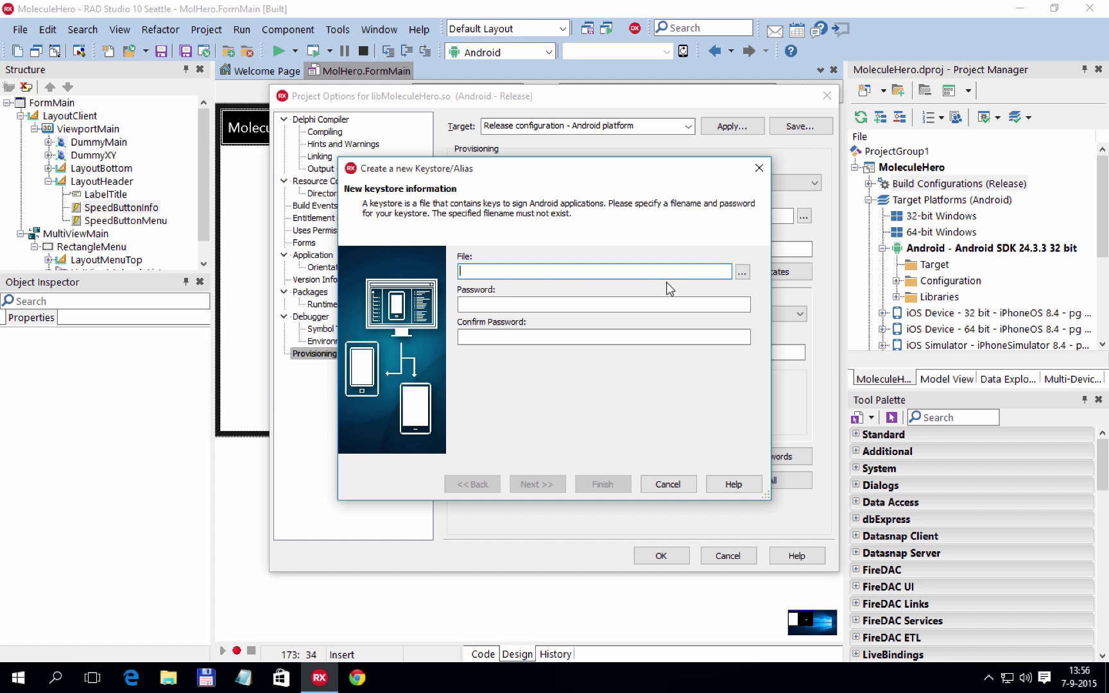
pyautogui.click(674, 487)
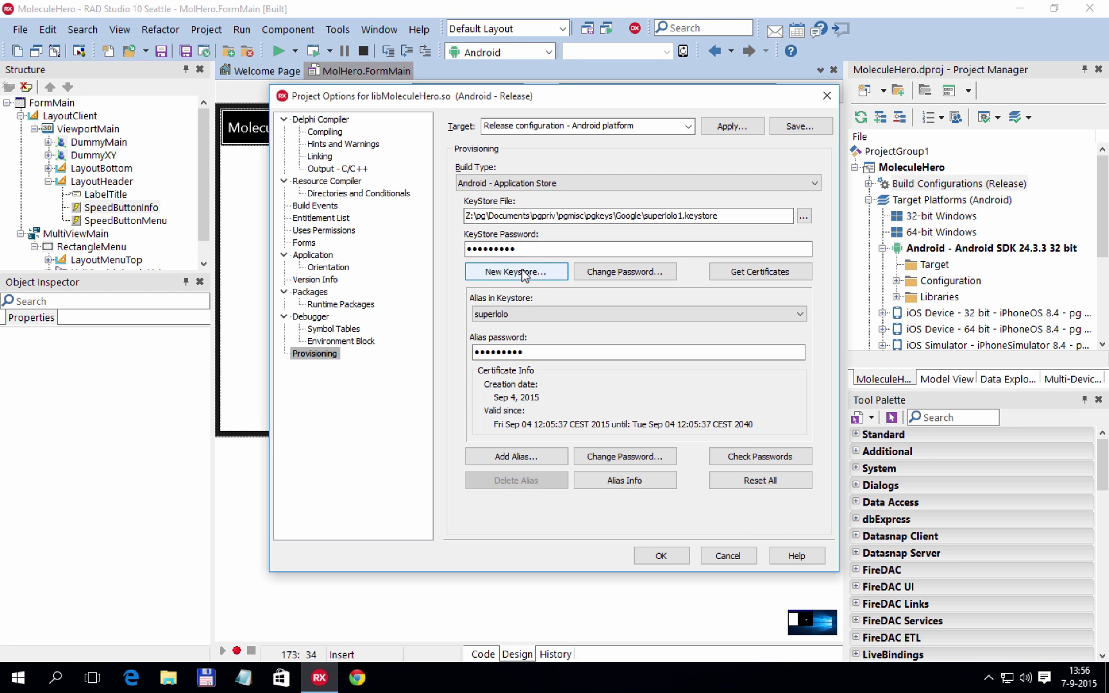
pyautogui.moveTo(723, 215); pyautogui.dragTo(688, 218)
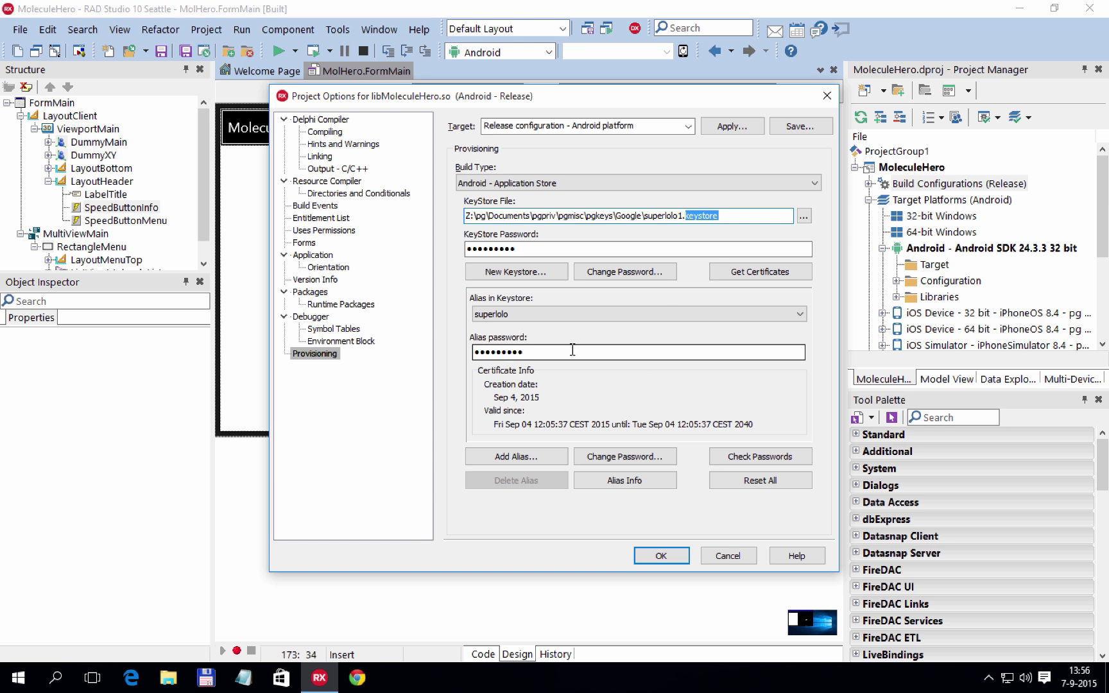
# Get the keystore's certificates, choose the superlolo alias, and close the project options without saving
pyautogui.click(760, 272)
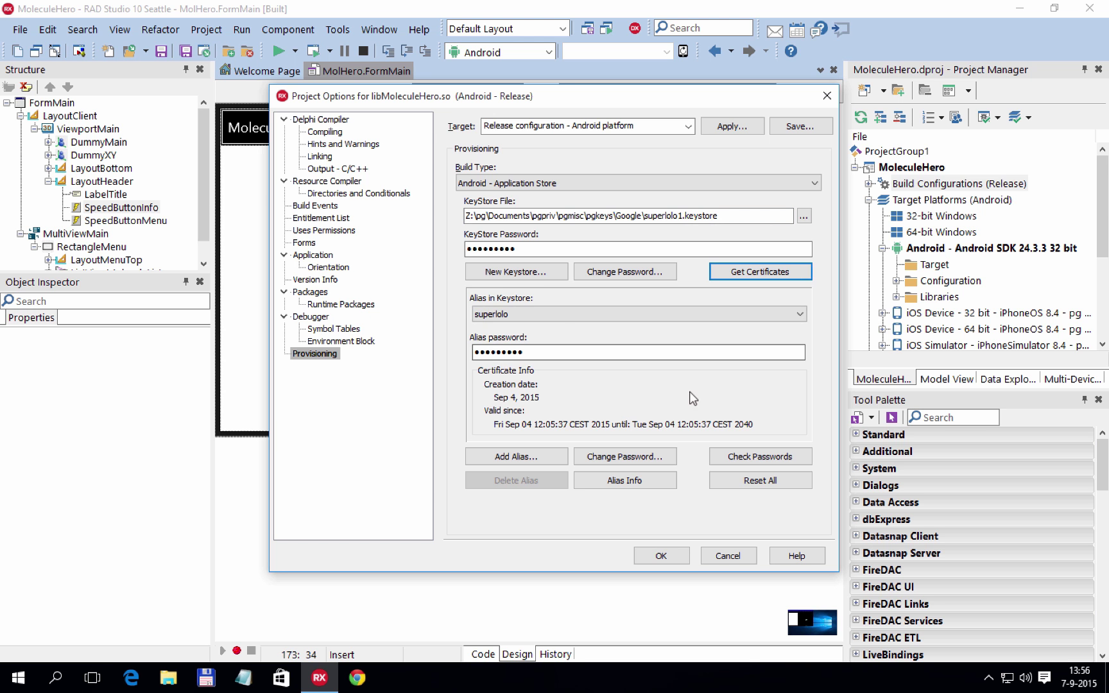
pyautogui.click(556, 313)
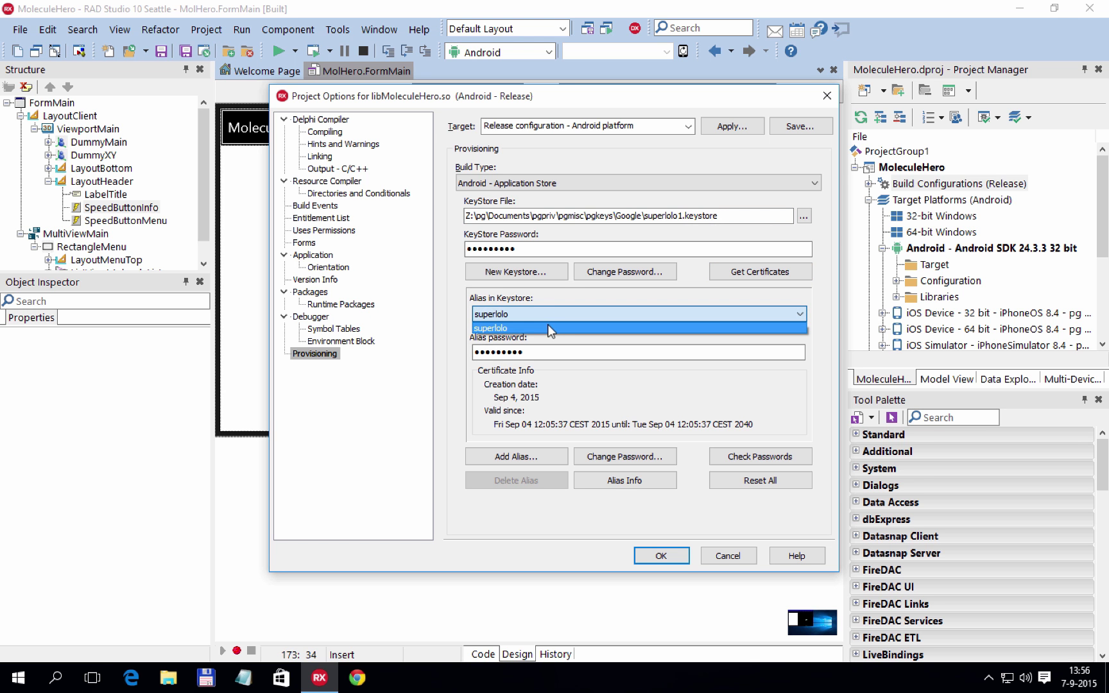
pyautogui.click(546, 327)
pyautogui.click(588, 351)
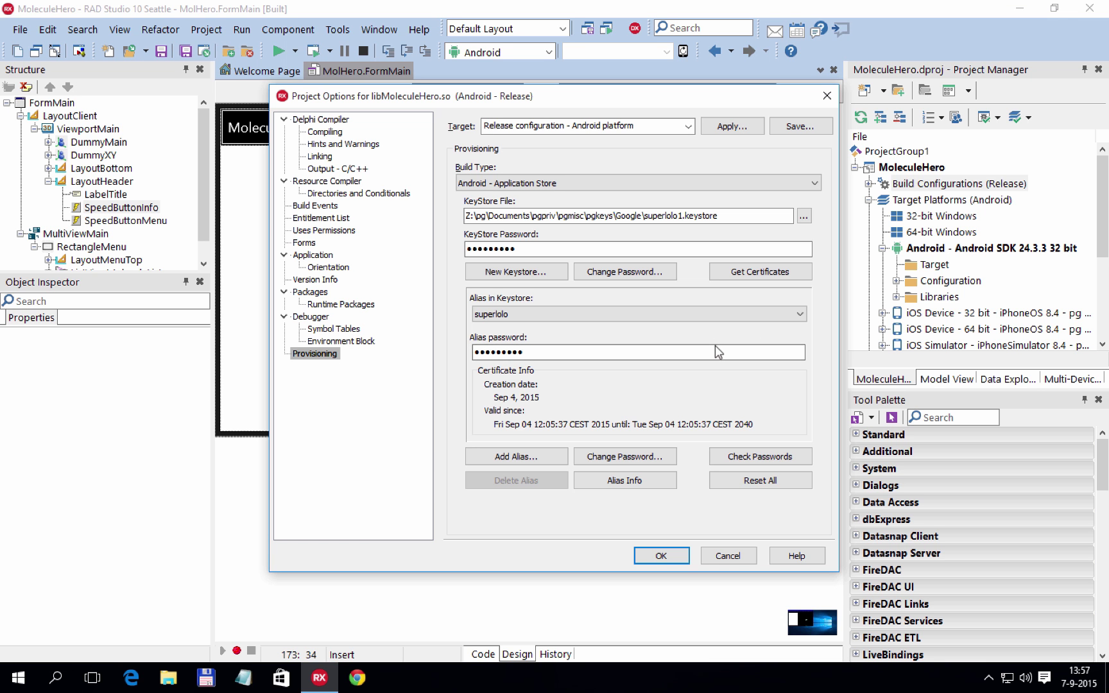
pyautogui.click(728, 556)
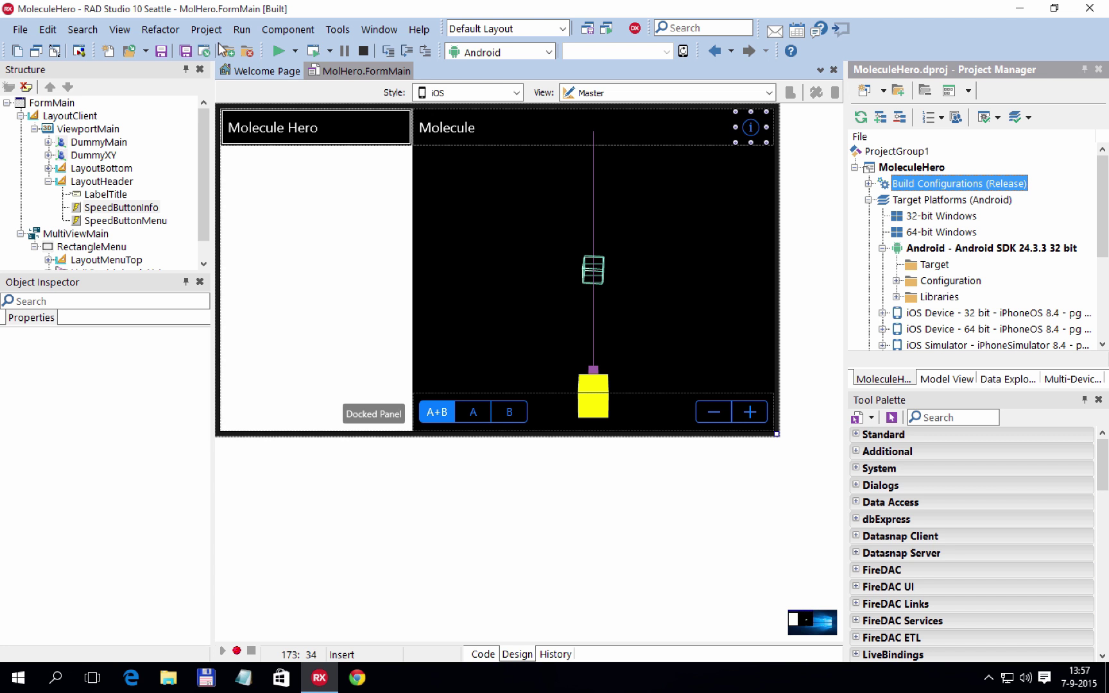
# Build the MoleculeHero project for the Android release configuration and dismiss the build summary
pyautogui.click(207, 29)
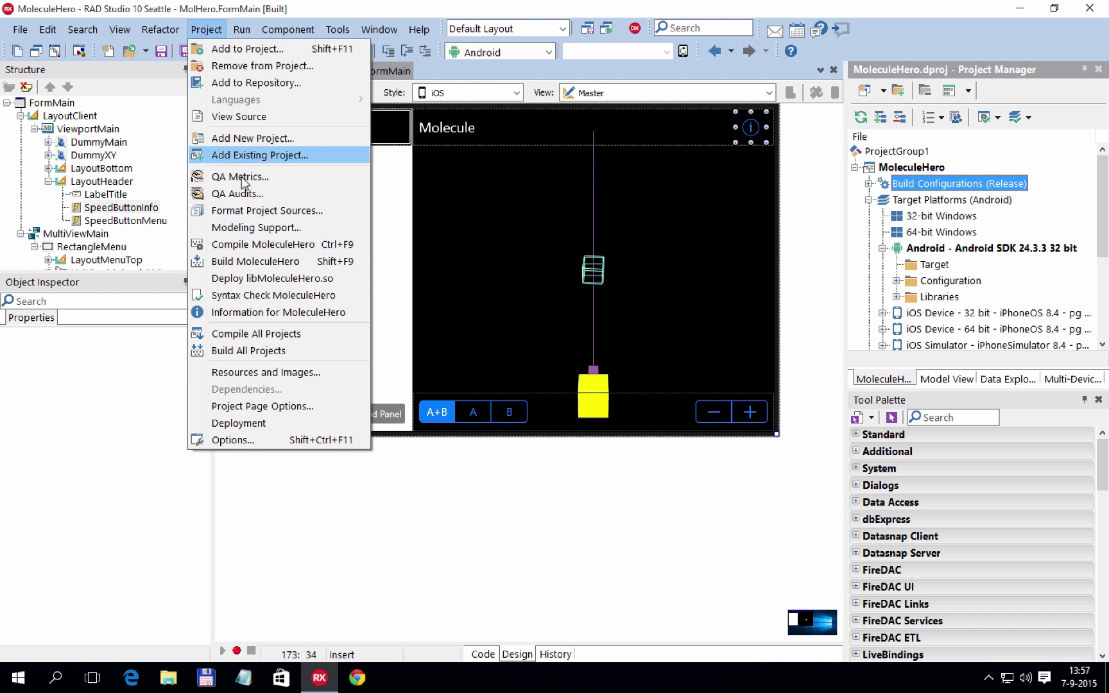
pyautogui.click(254, 263)
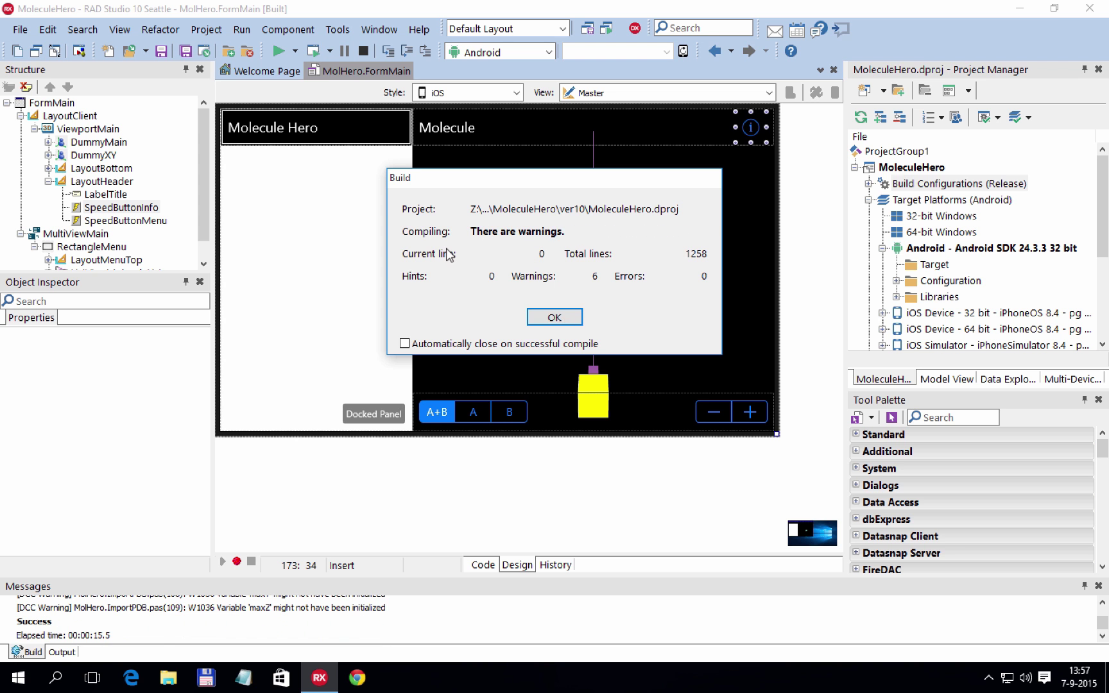
pyautogui.click(555, 317)
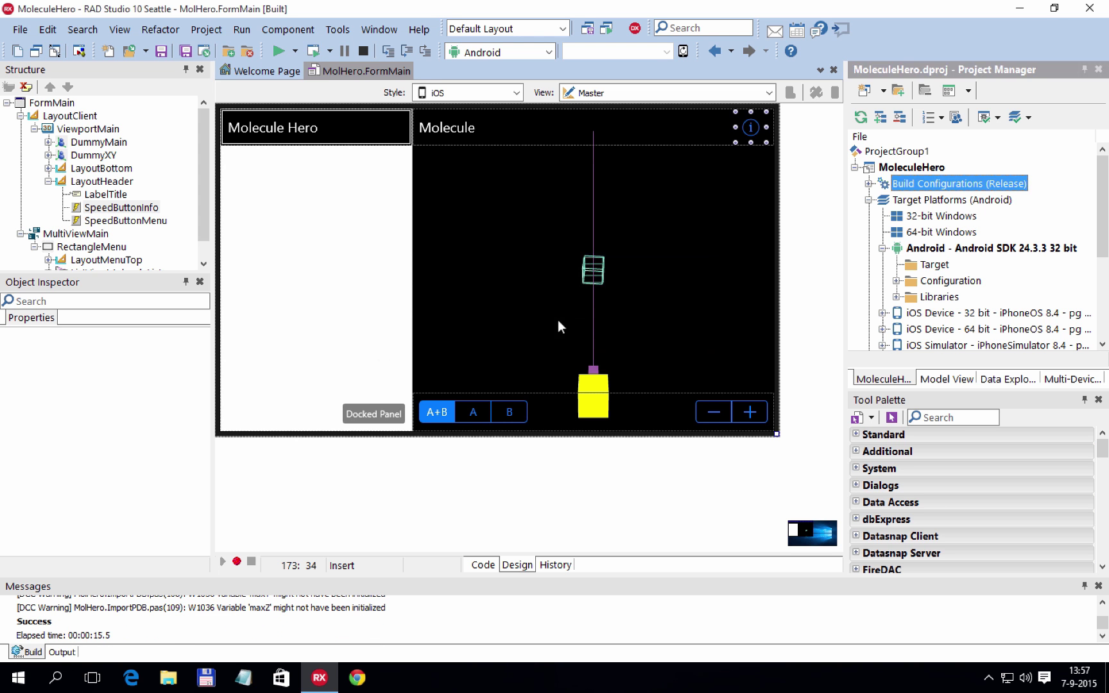
# Open the project's deployment file list and deploy MoleculeHero with the Android release configuration
pyautogui.click(214, 34)
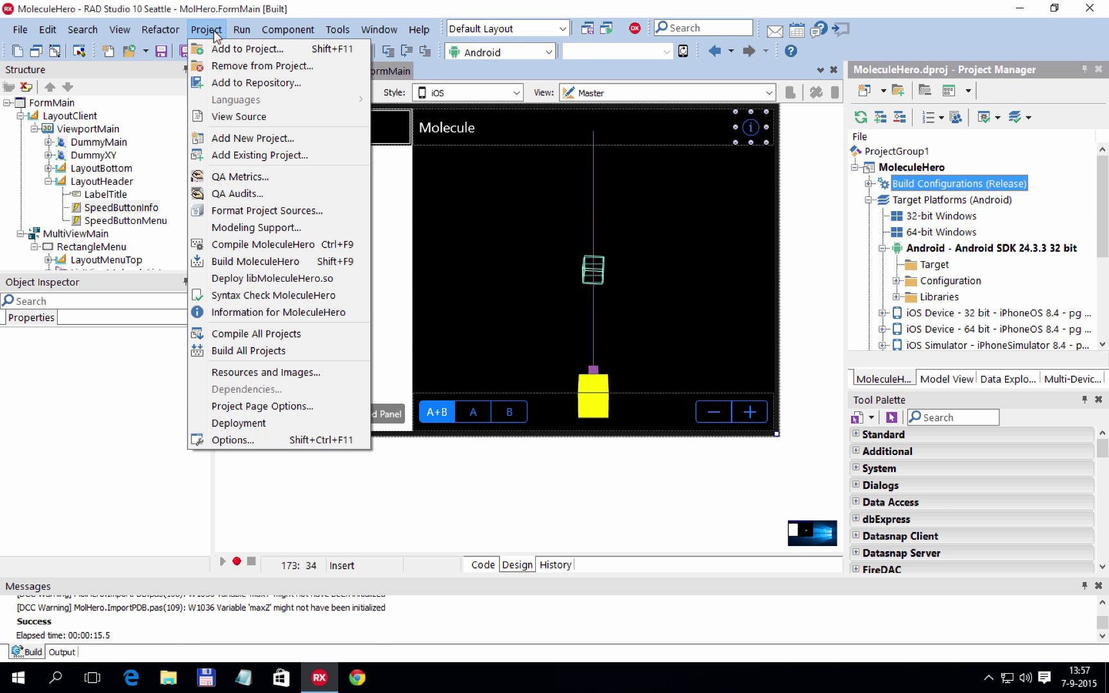
pyautogui.click(239, 423)
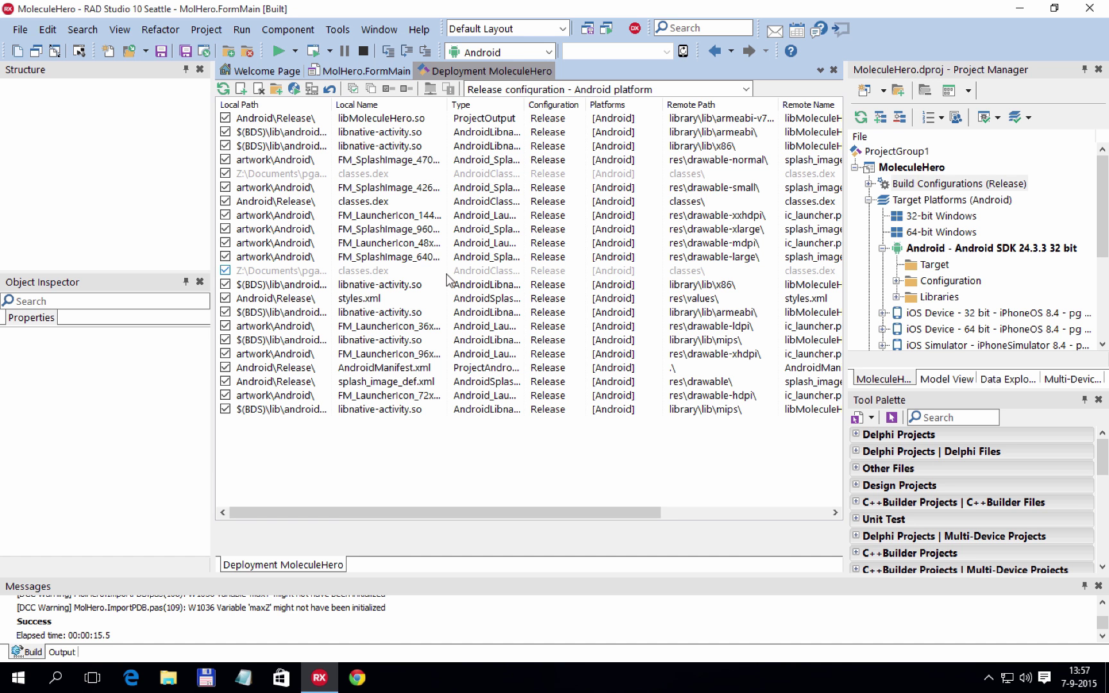
pyautogui.click(298, 91)
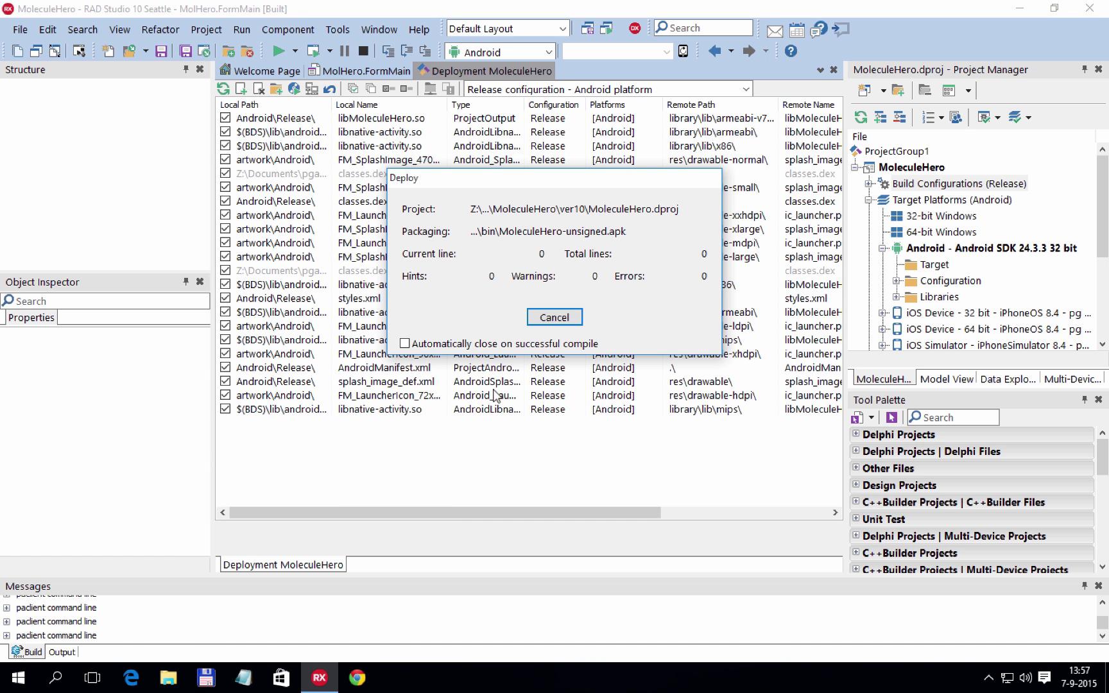
# In File Explorer, browse the shared Z: drive to pg\Documents\pgapps\MoleculeHero\ver10
pyautogui.click(168, 680)
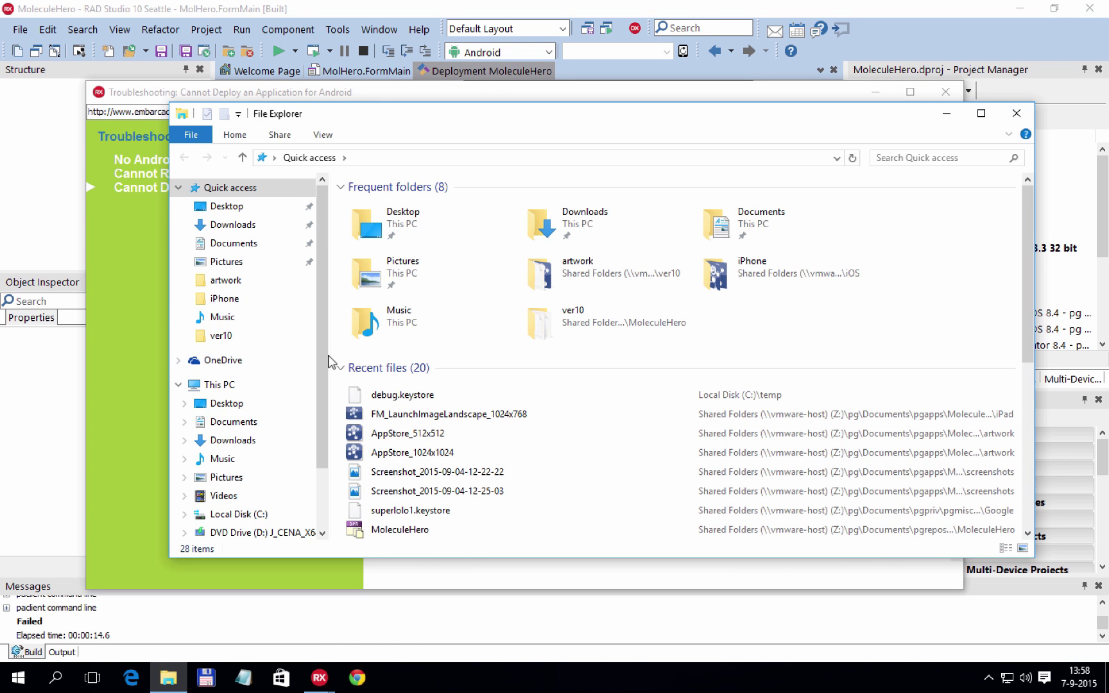
pyautogui.scroll(-2, 257, 385)
pyautogui.click(257, 471)
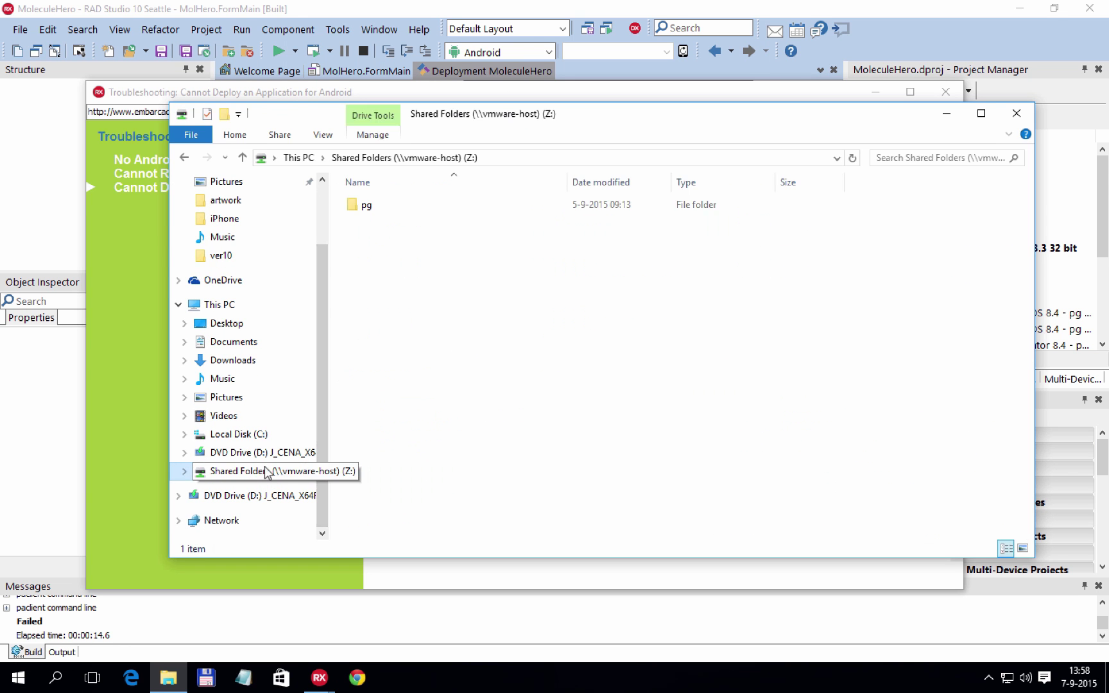
pyautogui.doubleClick(363, 208)
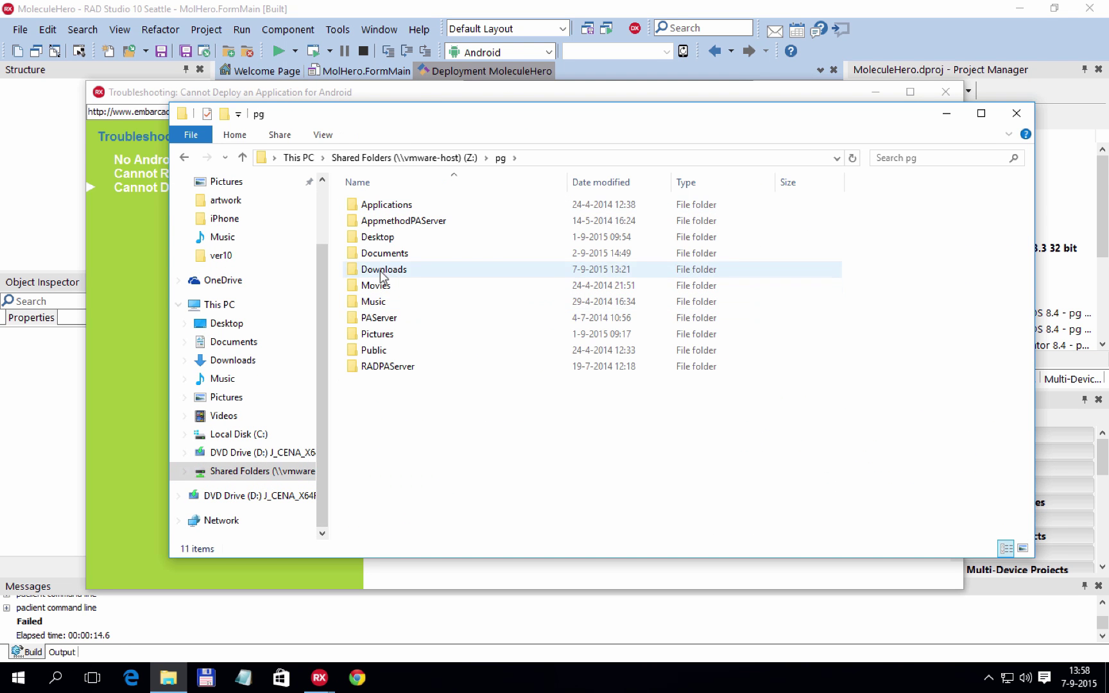
pyautogui.doubleClick(384, 255)
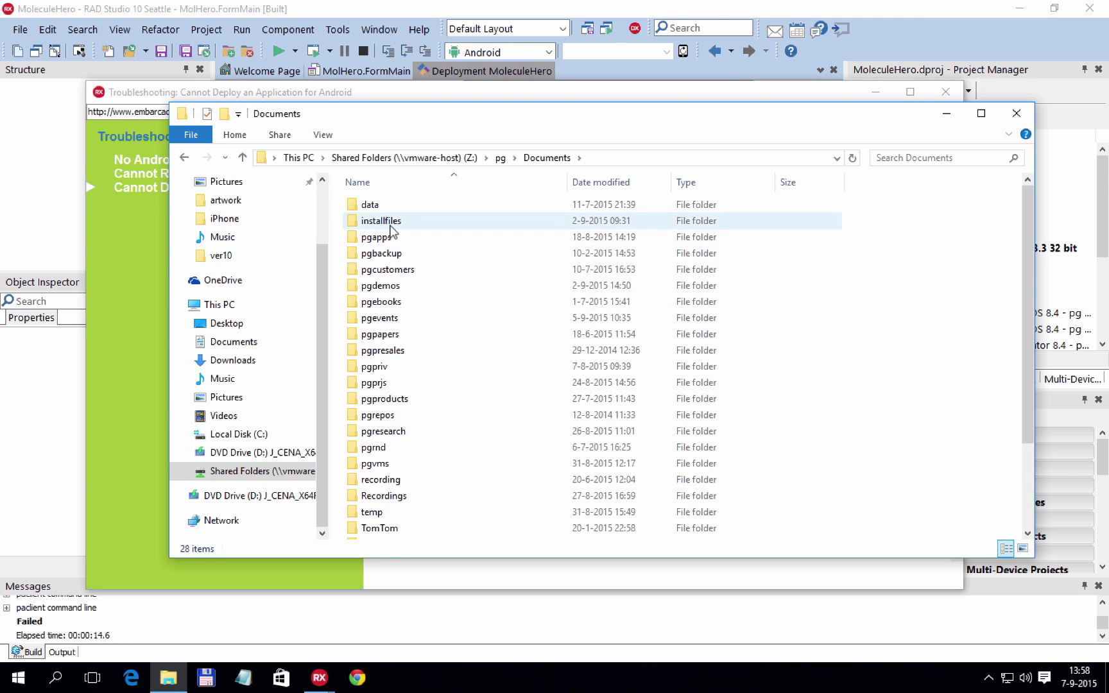
pyautogui.doubleClick(370, 239)
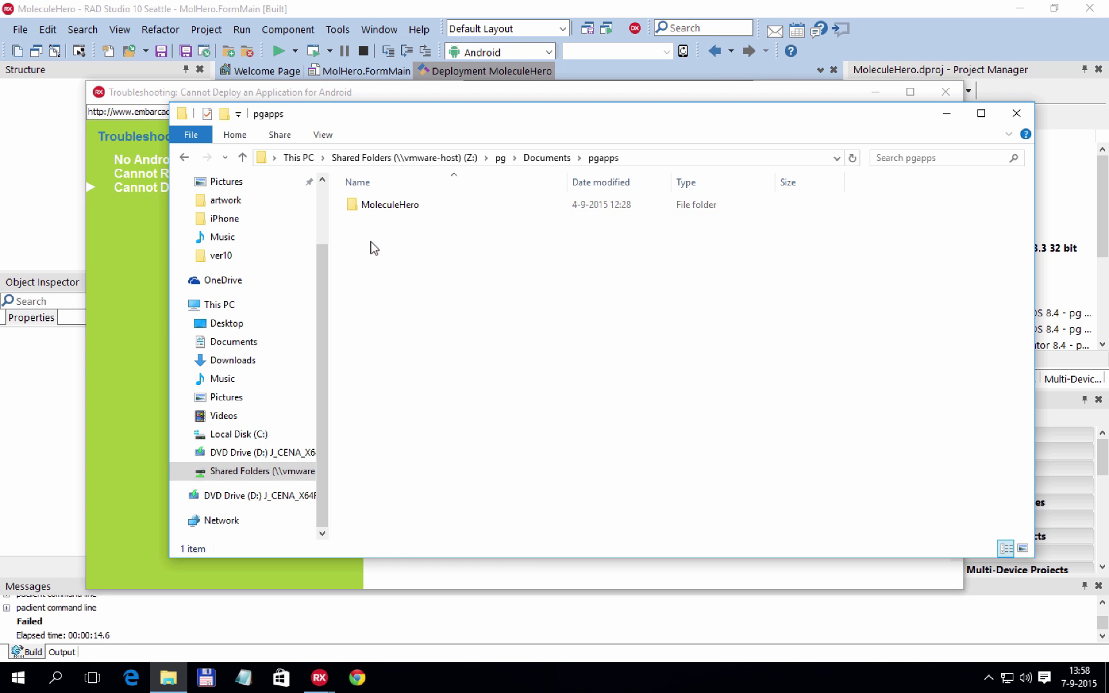
pyautogui.click(370, 212)
pyautogui.doubleClick(370, 206)
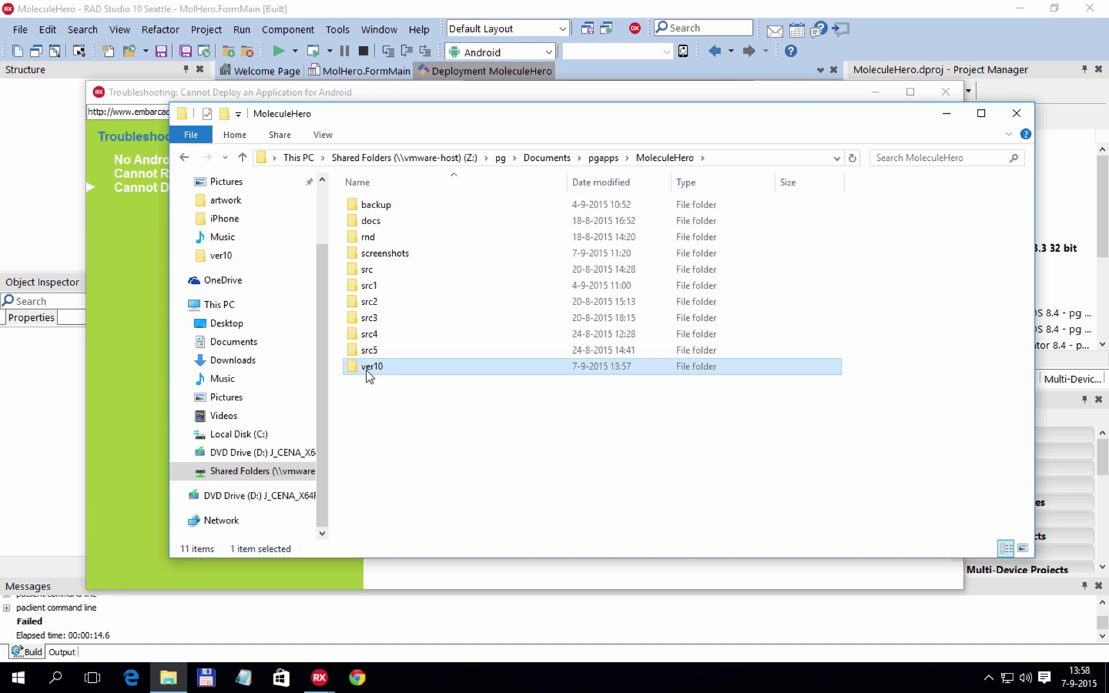
pyautogui.doubleClick(370, 371)
# Inspect the generated APK in ver10's Android\Release\MoleculeHero\bin folder, then go back up to that MoleculeHero folder
pyautogui.doubleClick(381, 206)
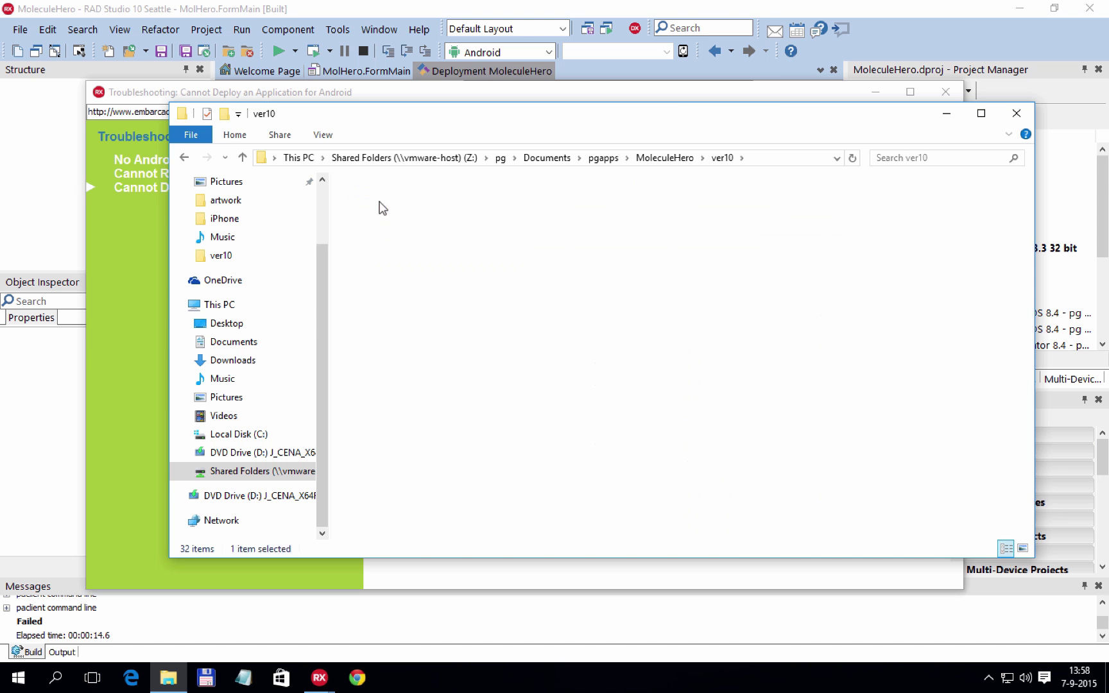
pyautogui.doubleClick(376, 211)
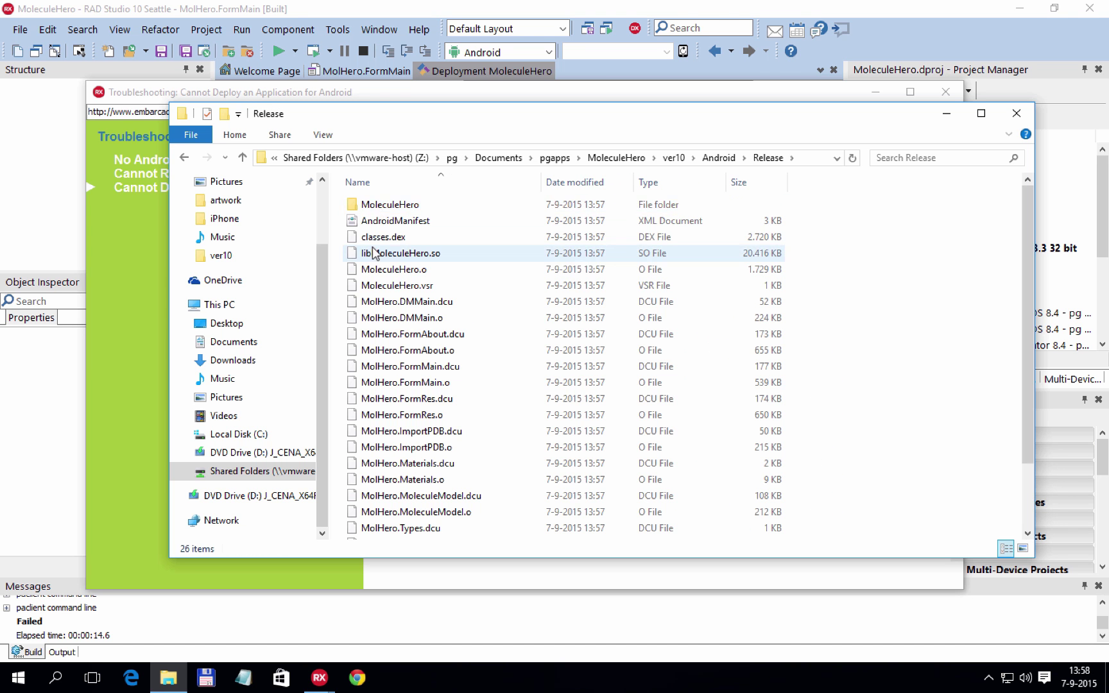
pyautogui.doubleClick(372, 205)
pyautogui.click(371, 207)
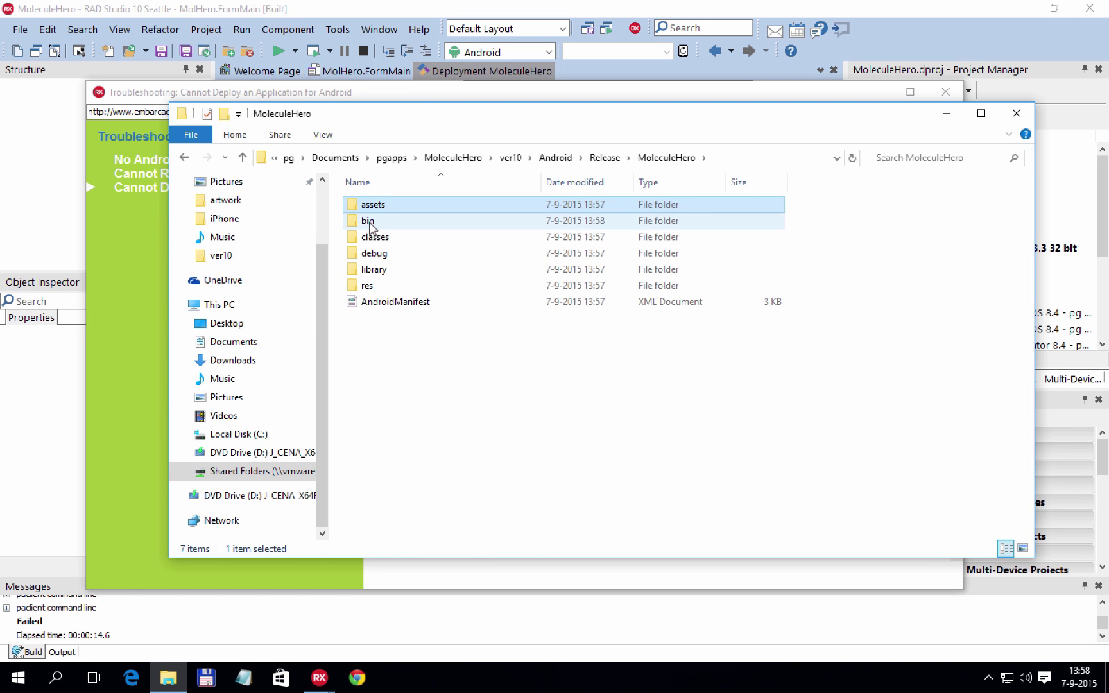
pyautogui.doubleClick(371, 222)
pyautogui.click(426, 207)
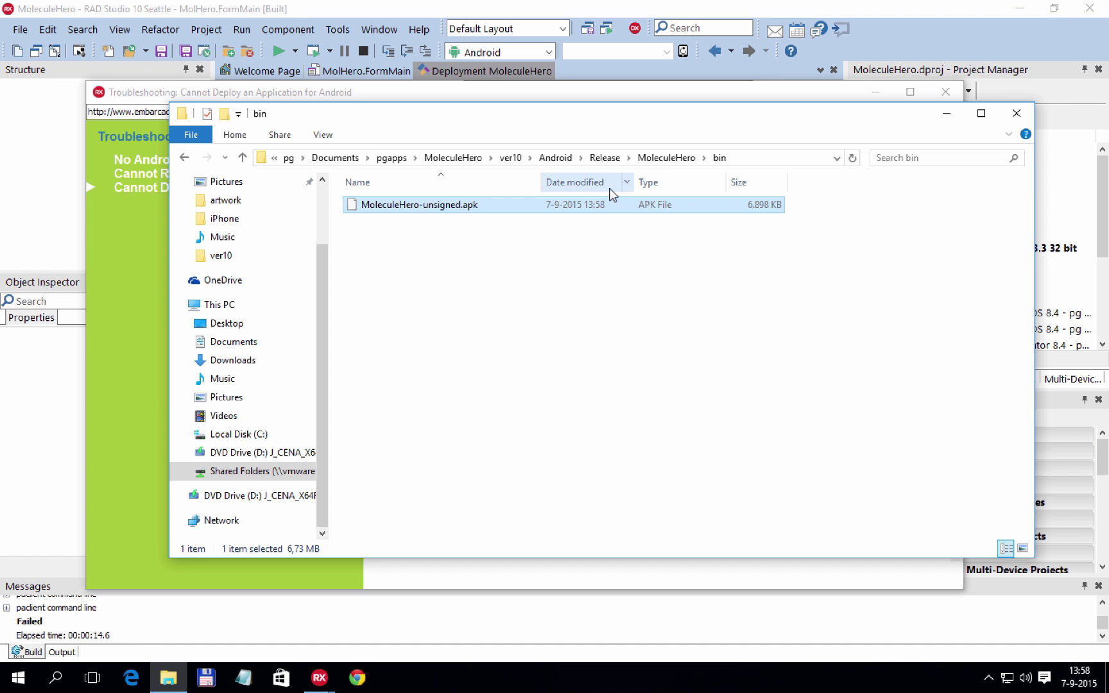
pyautogui.click(663, 161)
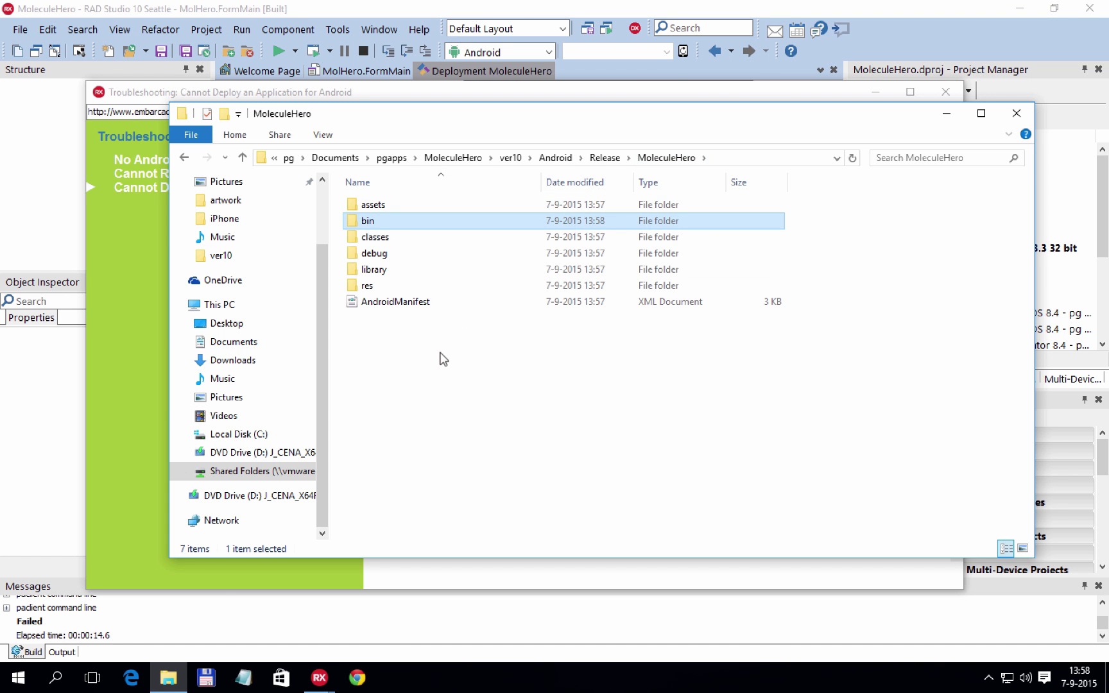
# Return to RAD Studio, close the deployment troubleshooting page, and deploy the Android release package again
pyautogui.click(115, 334)
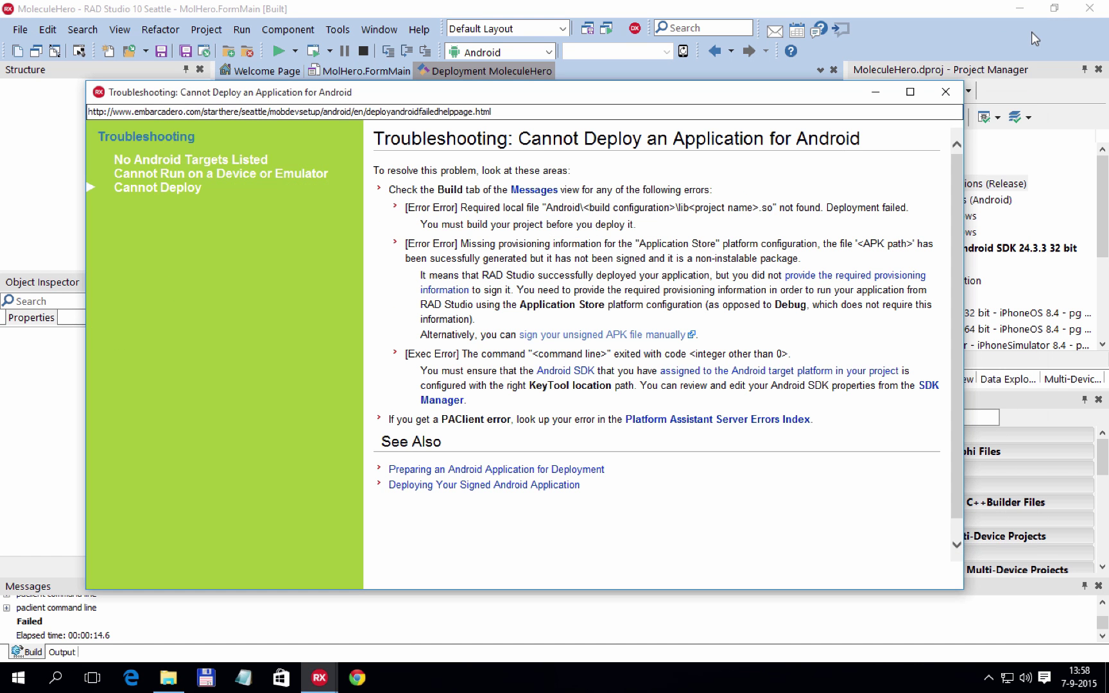
pyautogui.click(945, 92)
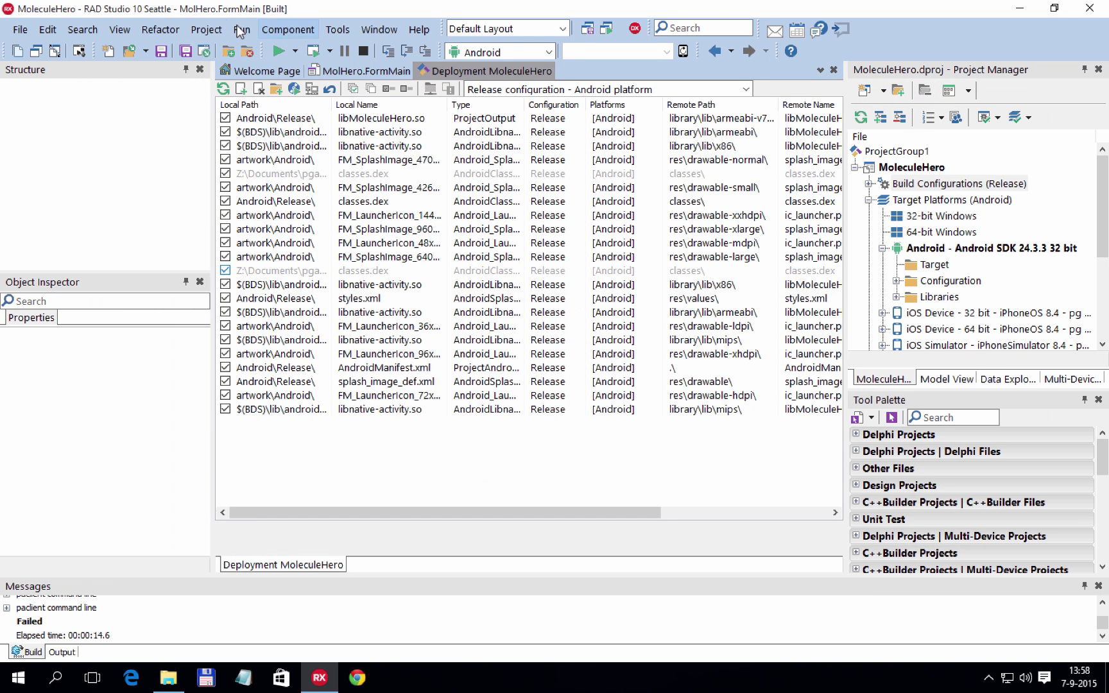
pyautogui.click(292, 89)
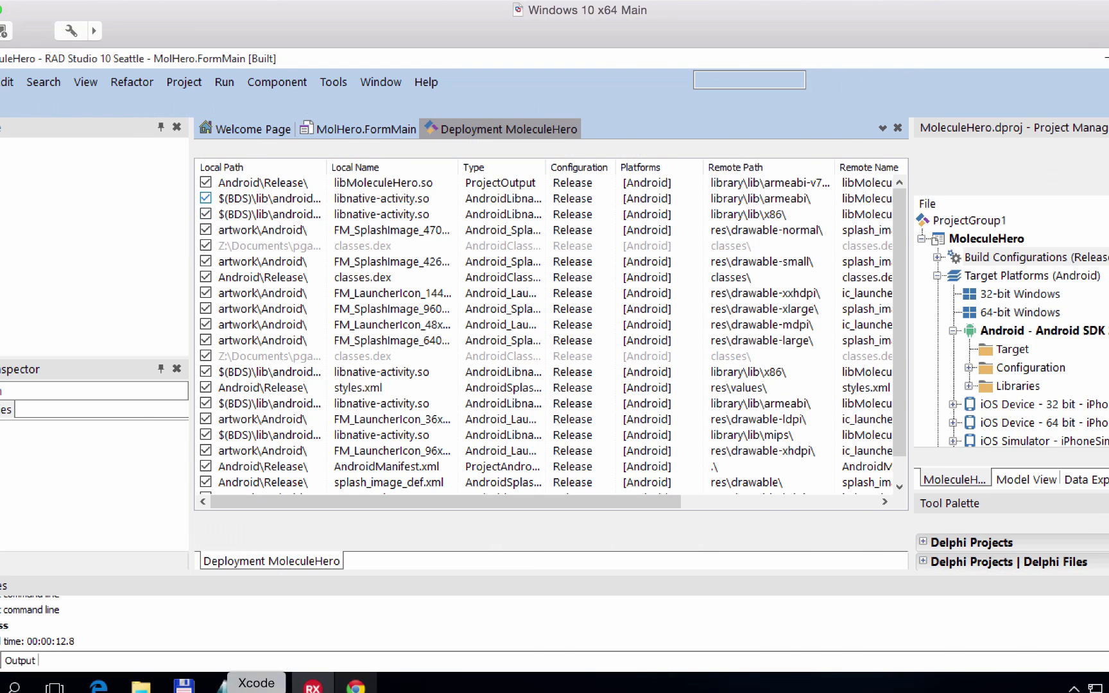
# Switch to Chrome and review the Embarcadero instructions for submitting an Android app to Google Play, highlighting the $25 developer account fee
pyautogui.click(212, 687)
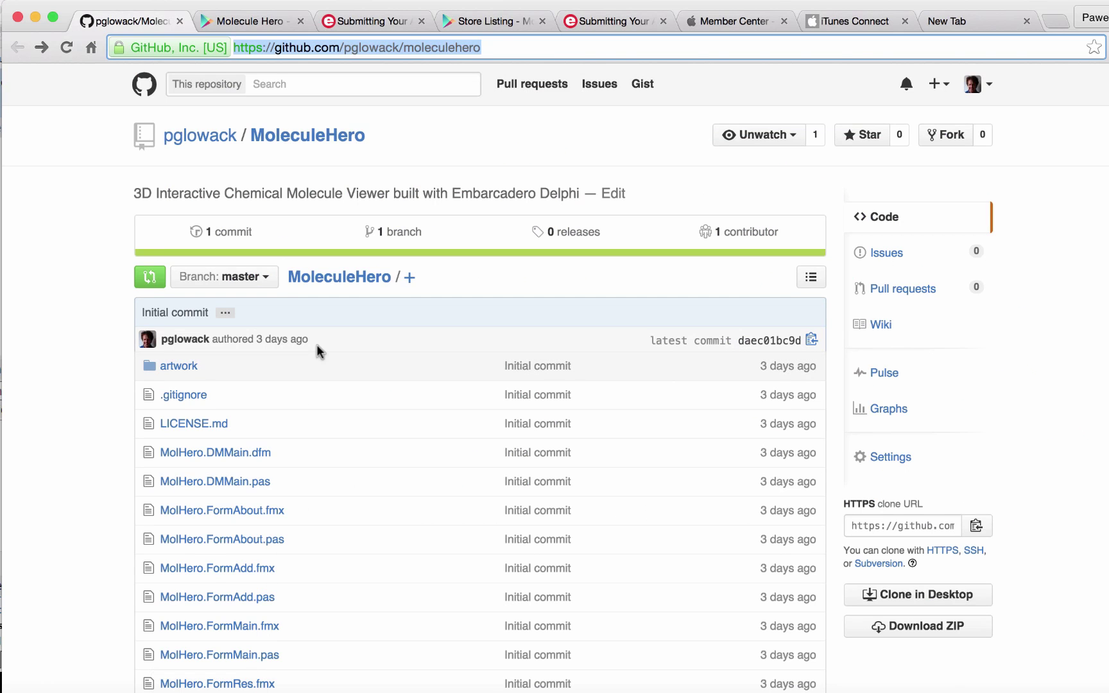
pyautogui.click(371, 20)
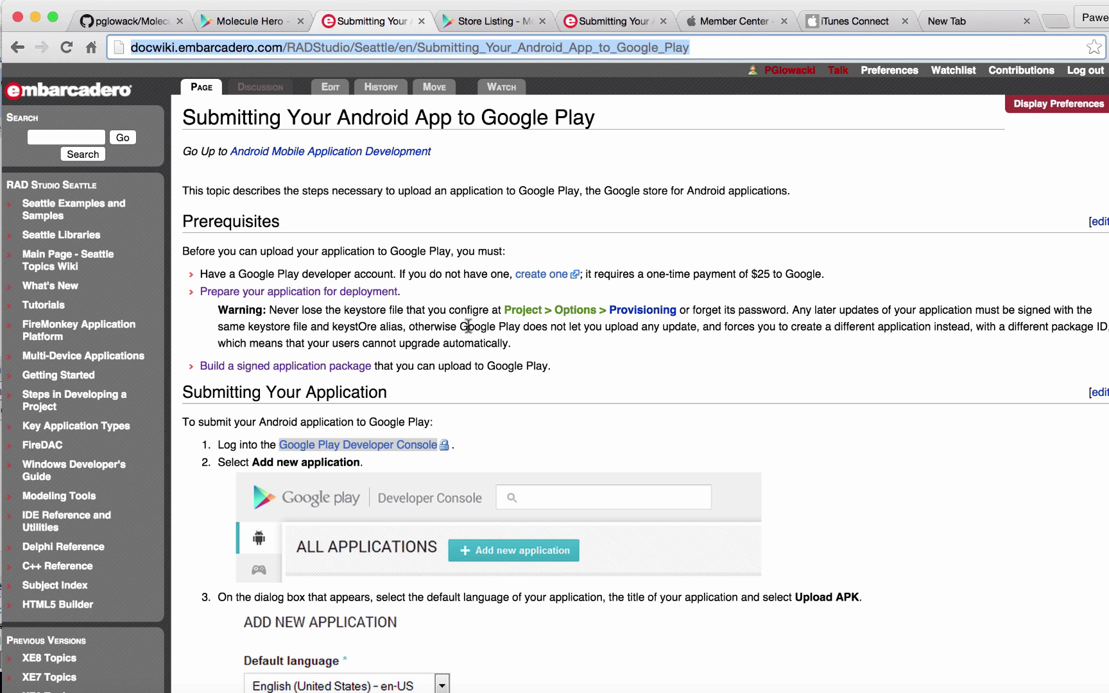
pyautogui.click(584, 23)
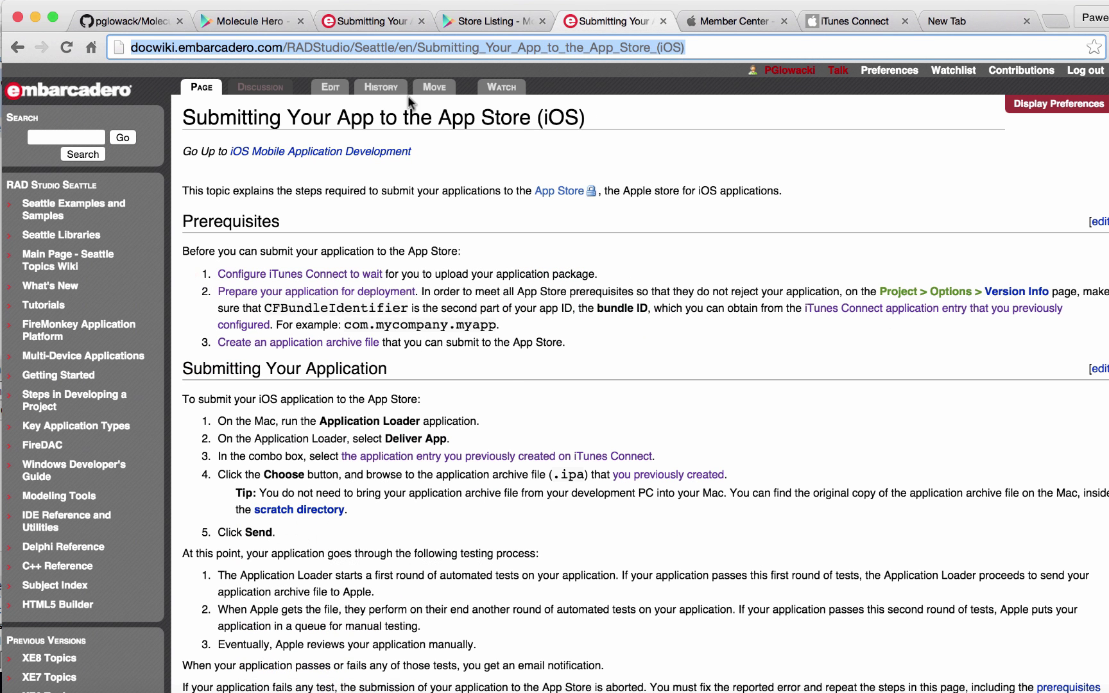
pyautogui.click(361, 19)
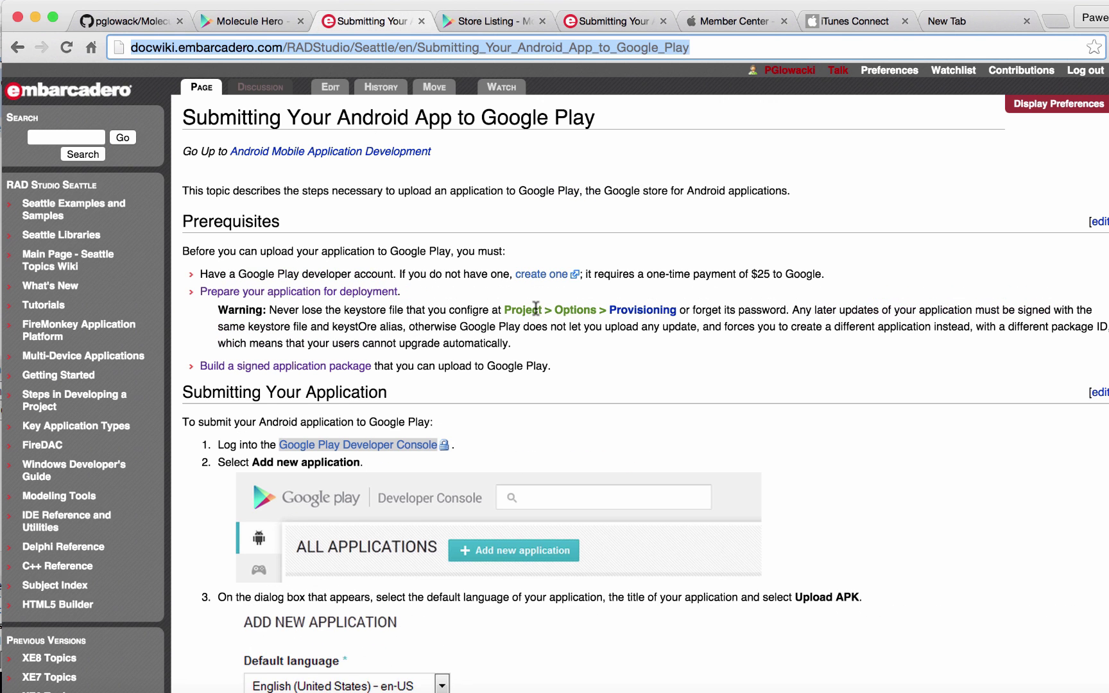
pyautogui.scroll(-1, 528, 339)
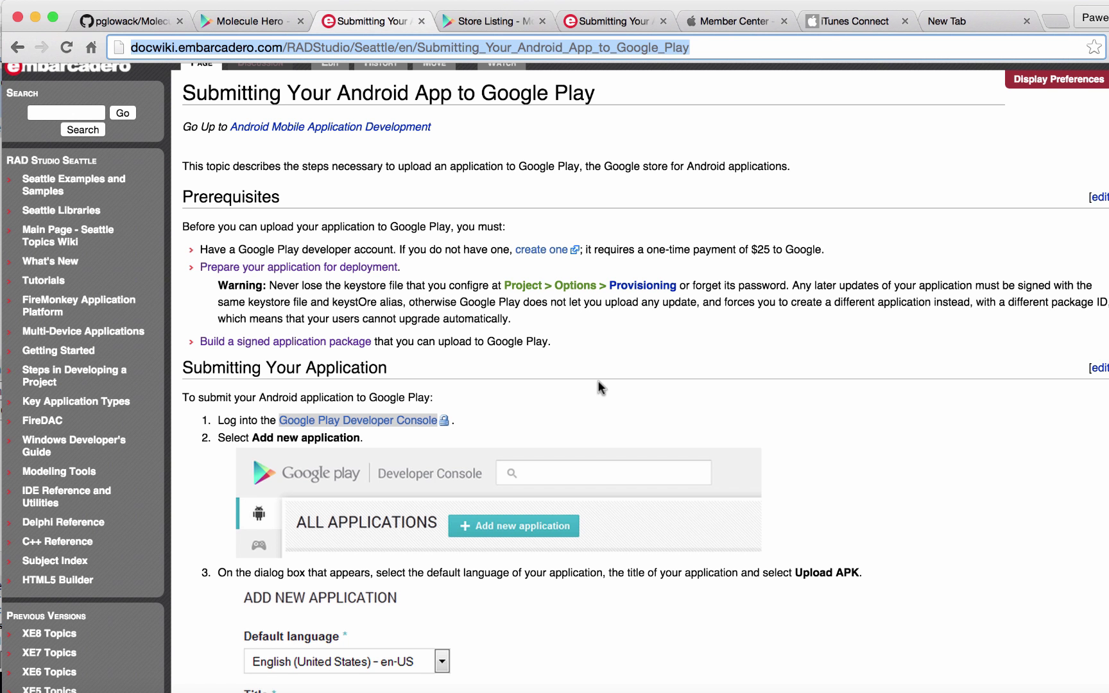
pyautogui.moveTo(830, 249); pyautogui.dragTo(748, 251)
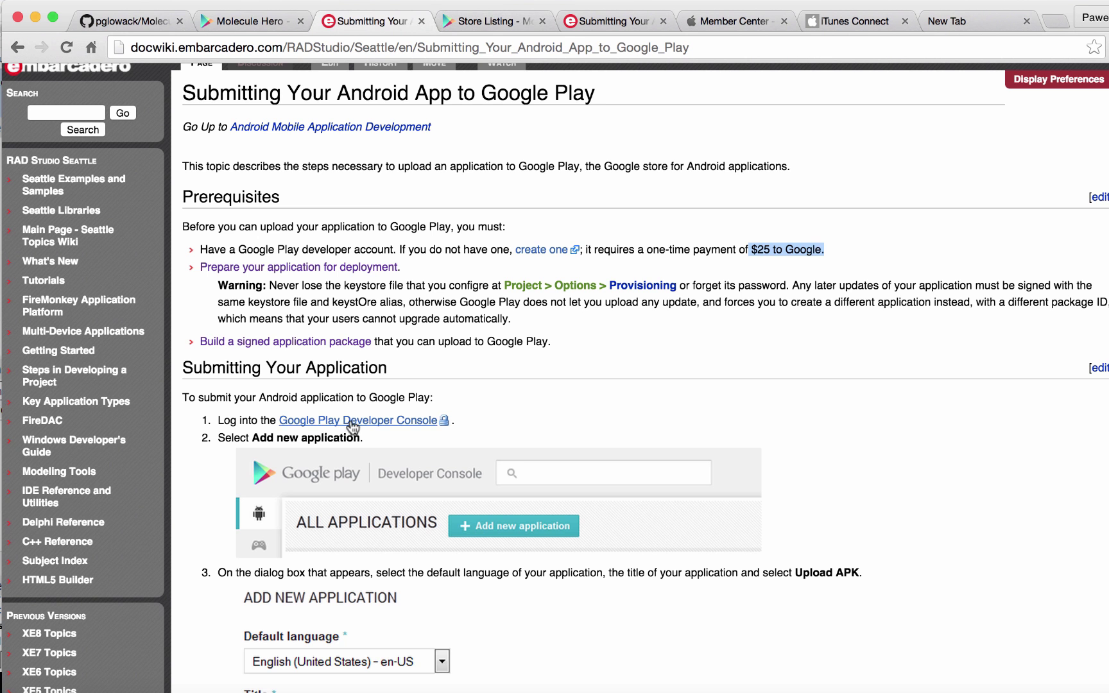
# In the Google Play Developer Console, open Molecule Hero from the list of all applications and view its APK production configuration
pyautogui.click(460, 19)
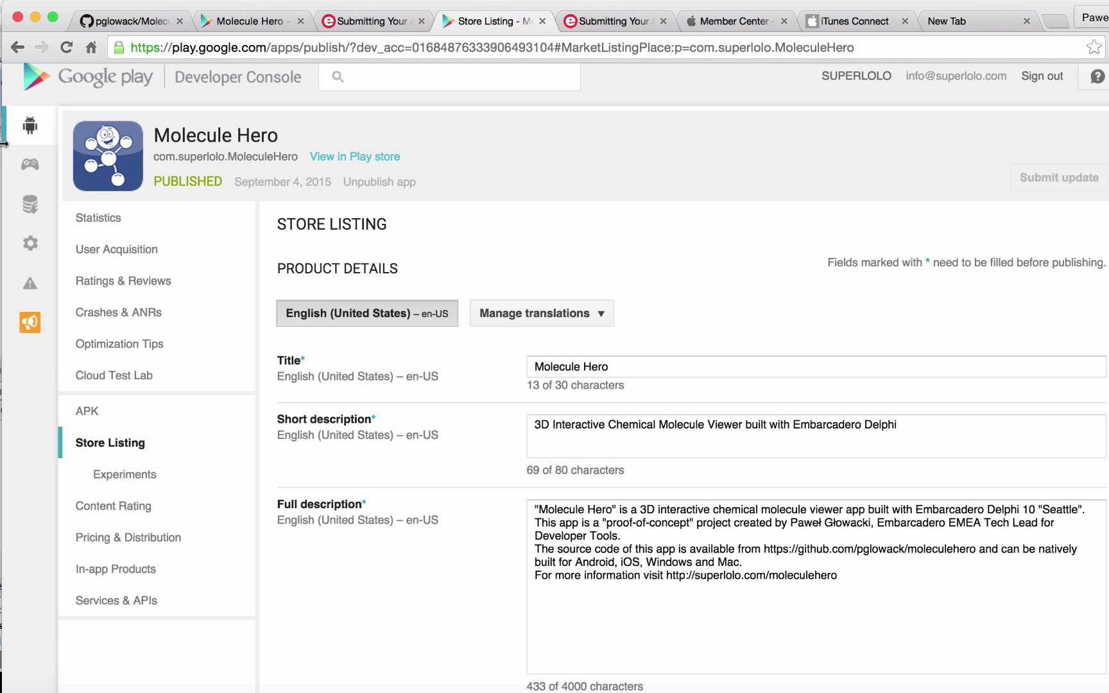
pyautogui.click(29, 129)
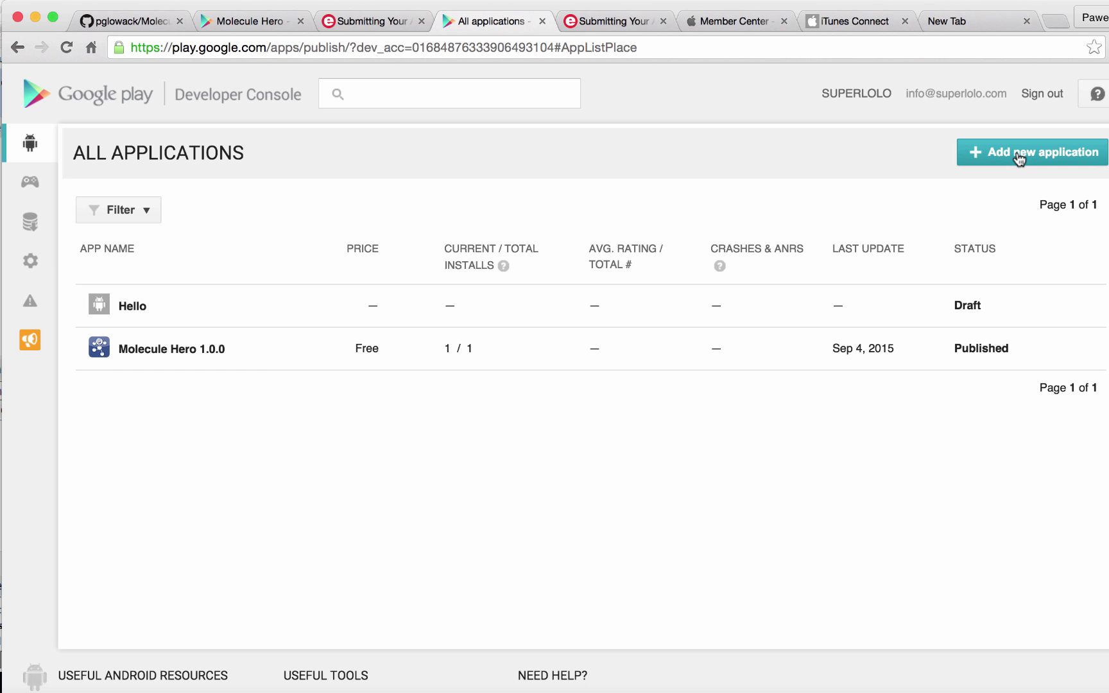
pyautogui.click(168, 351)
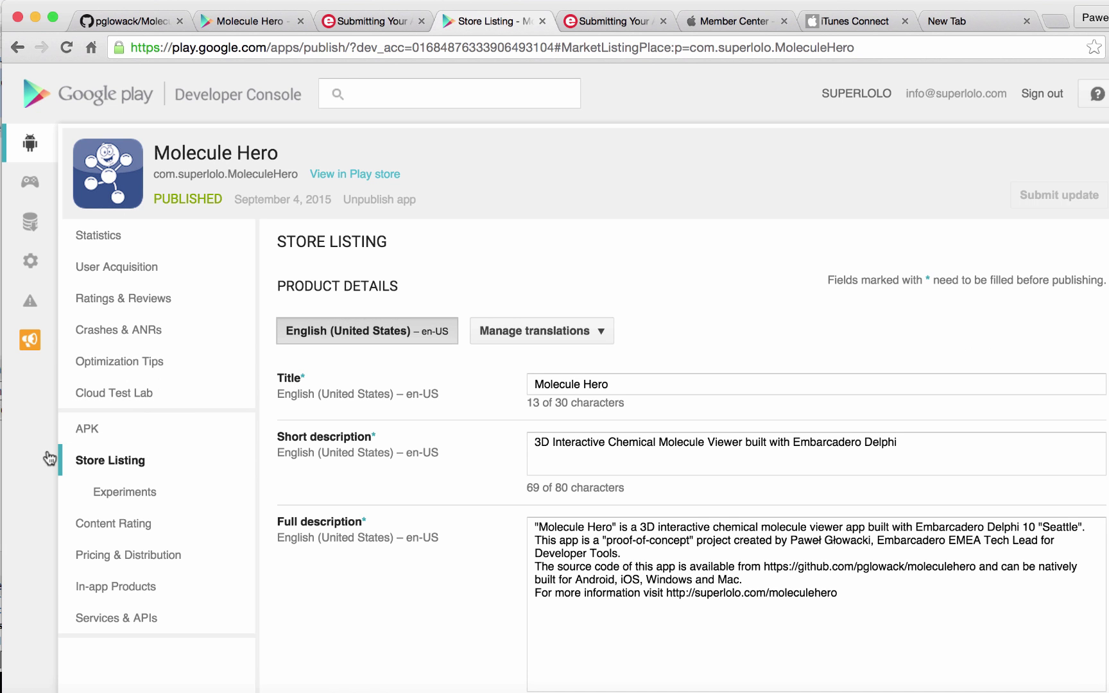
pyautogui.click(87, 428)
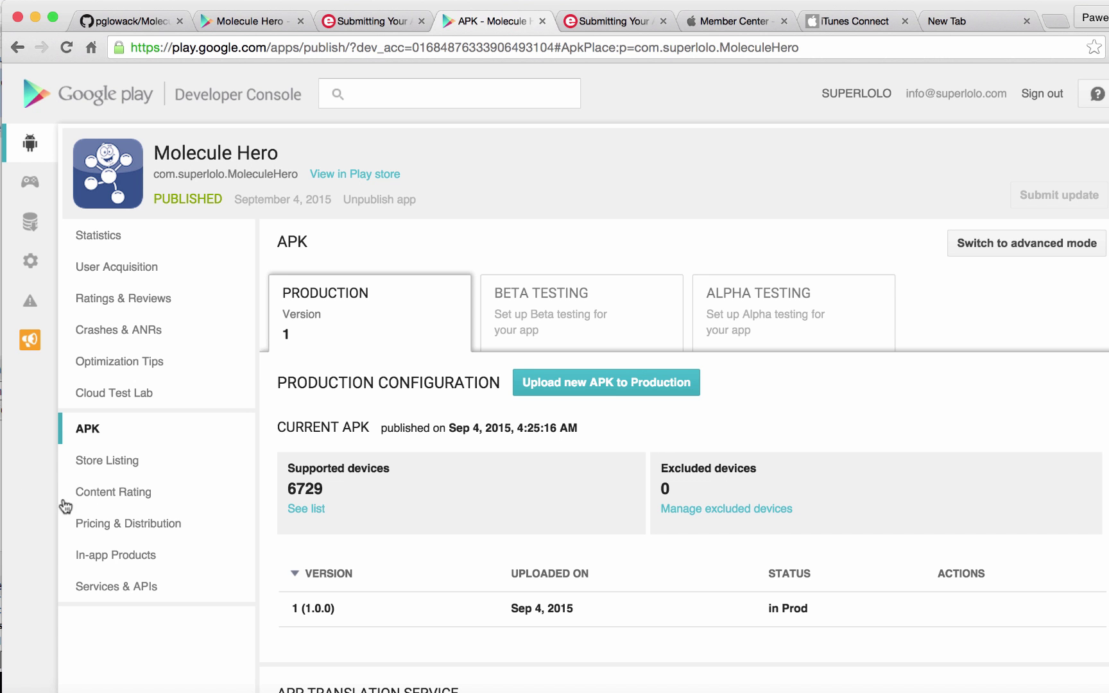
# Review Molecule Hero's store listing, including its product details, phone and tablet screenshots, and required icon and feature graphics
pyautogui.click(90, 458)
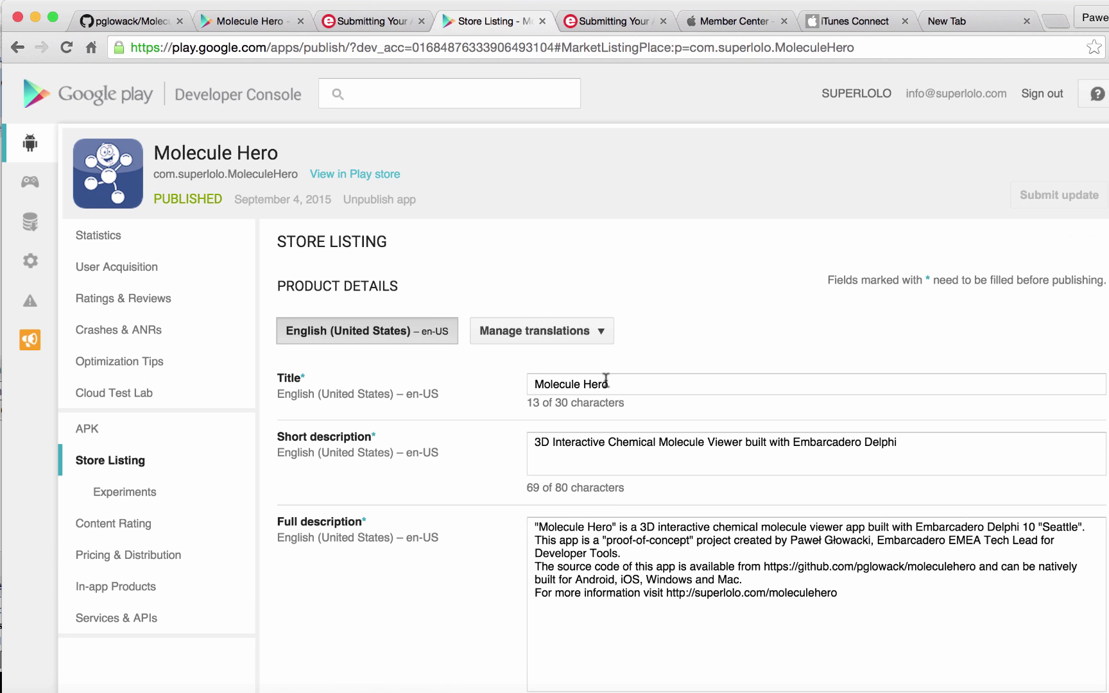
pyautogui.scroll(-6, 754, 475)
pyautogui.scroll(-5, 754, 478)
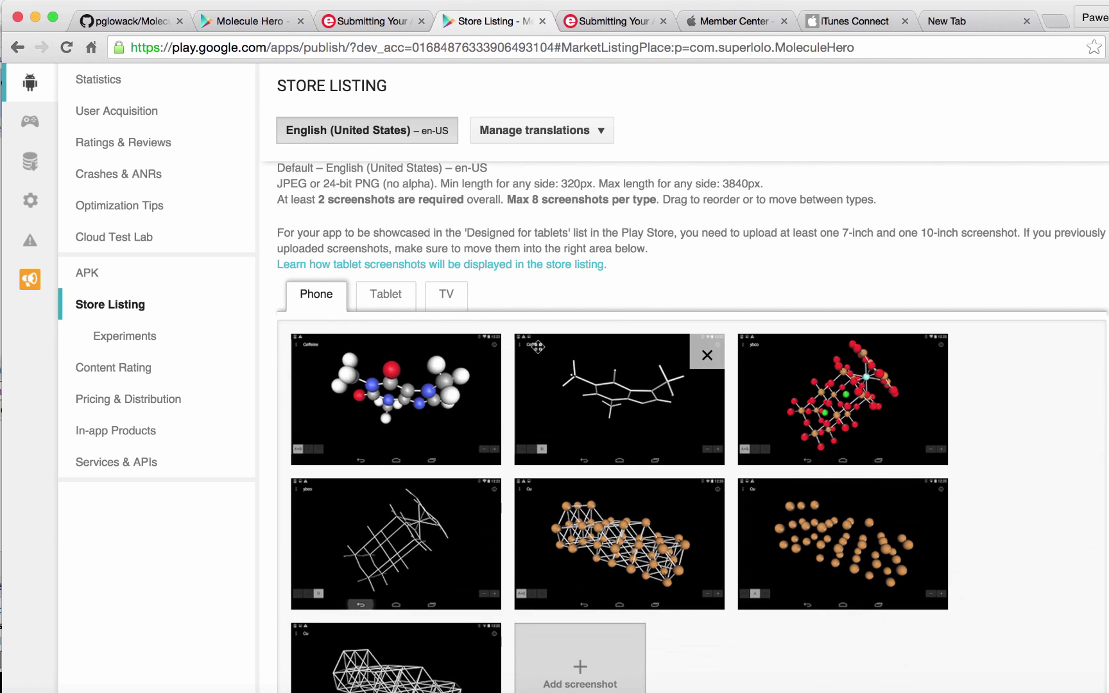
pyautogui.moveTo(431, 368)
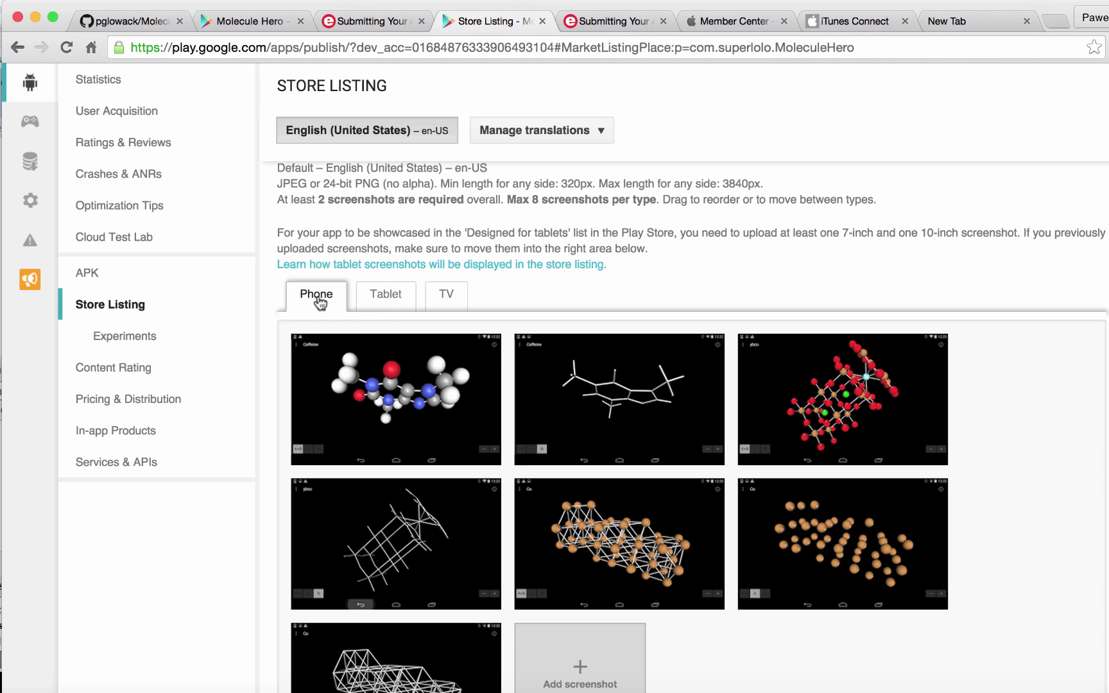
pyautogui.click(385, 299)
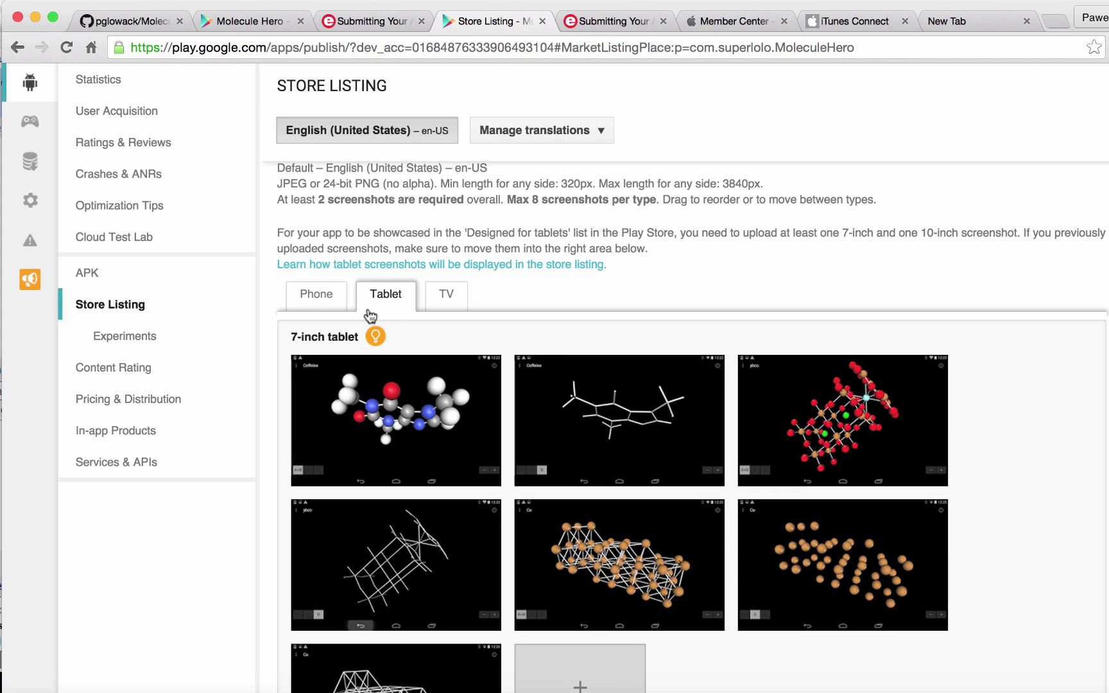
pyautogui.scroll(-4, 594, 353)
pyautogui.scroll(-4, 595, 353)
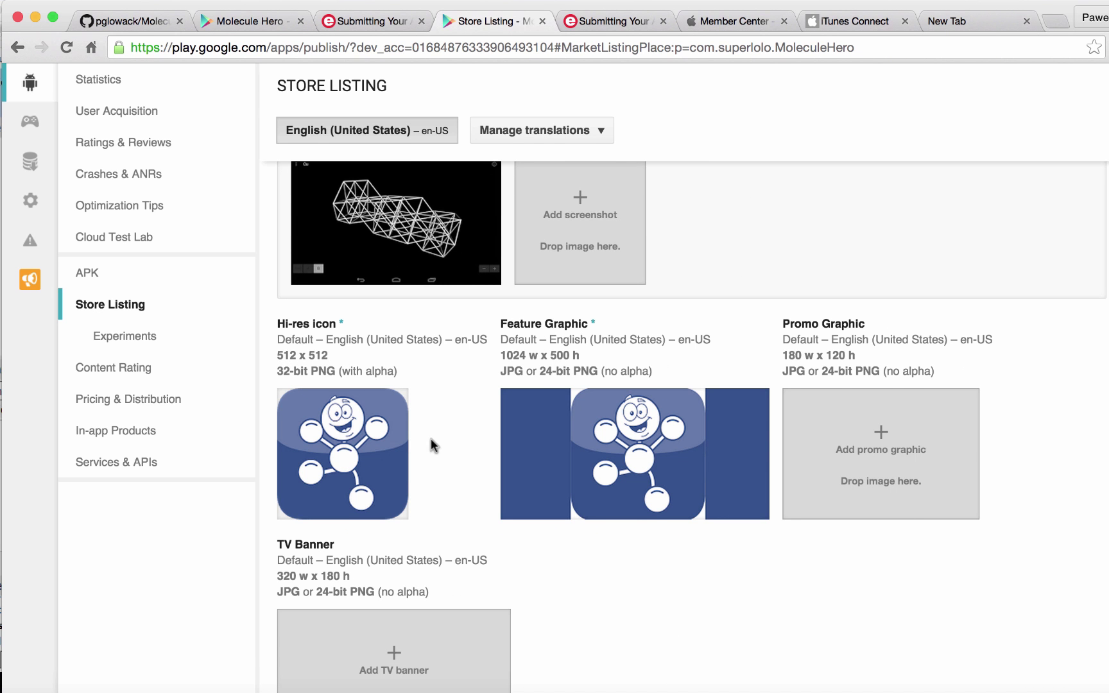
pyautogui.scroll(-5, 431, 438)
pyautogui.scroll(8, 431, 438)
pyautogui.scroll(-3, 431, 439)
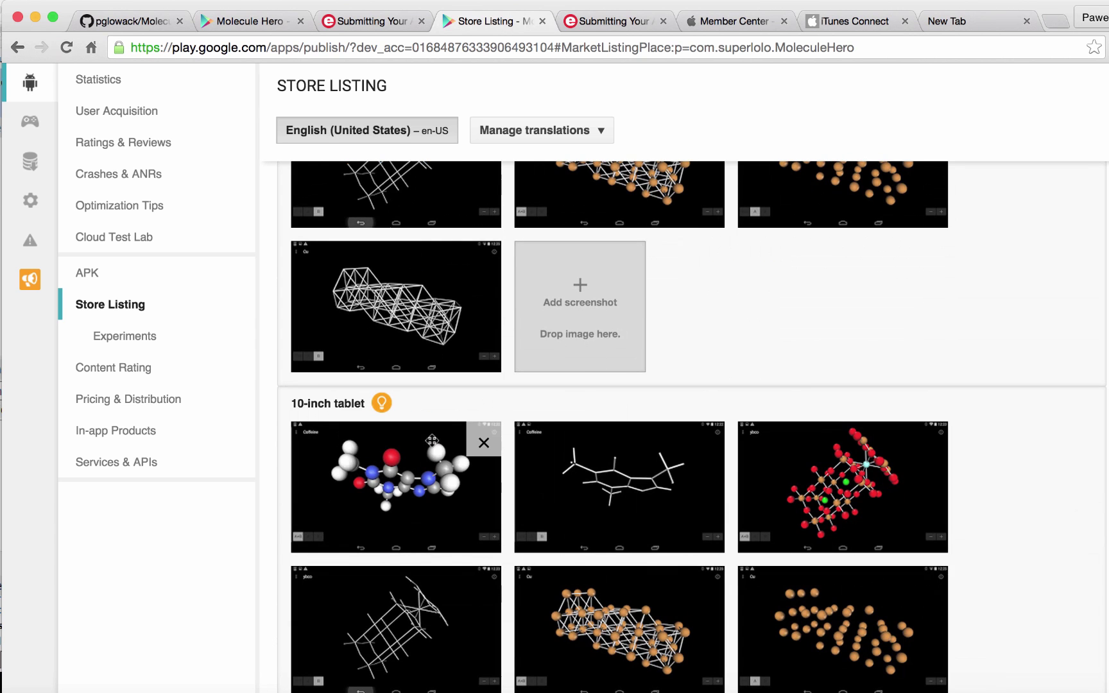
# Review Molecule Hero's content rating, its pricing and distribution countries, and its in-app products page
pyautogui.click(122, 370)
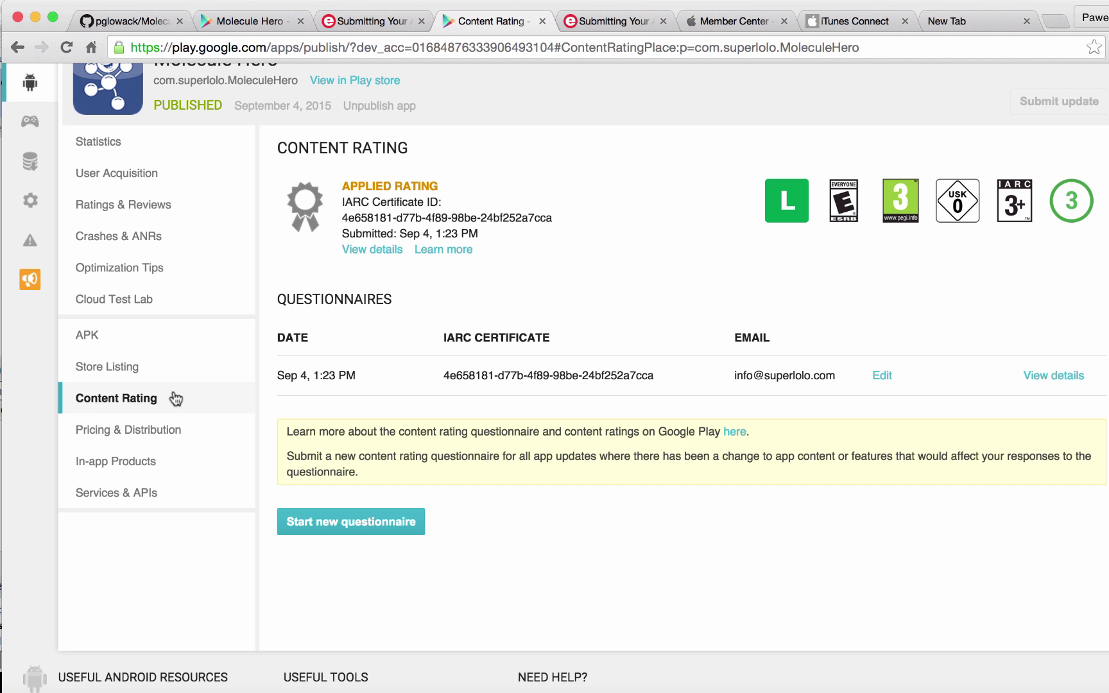
pyautogui.click(109, 431)
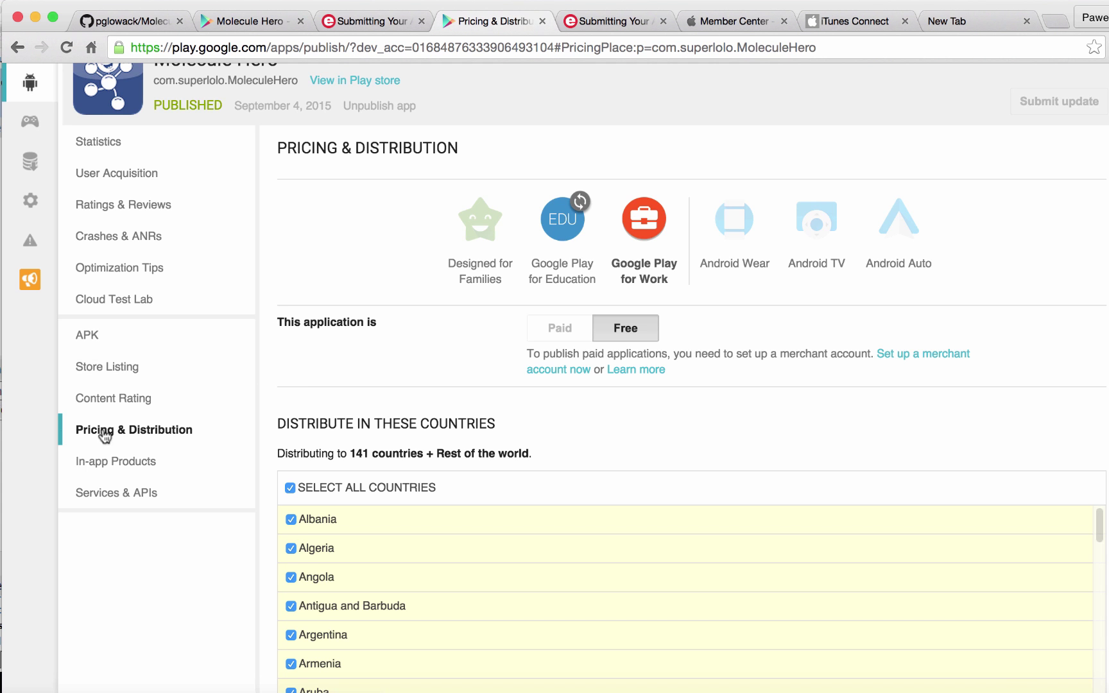
pyautogui.scroll(-2, 170, 398)
pyautogui.click(109, 397)
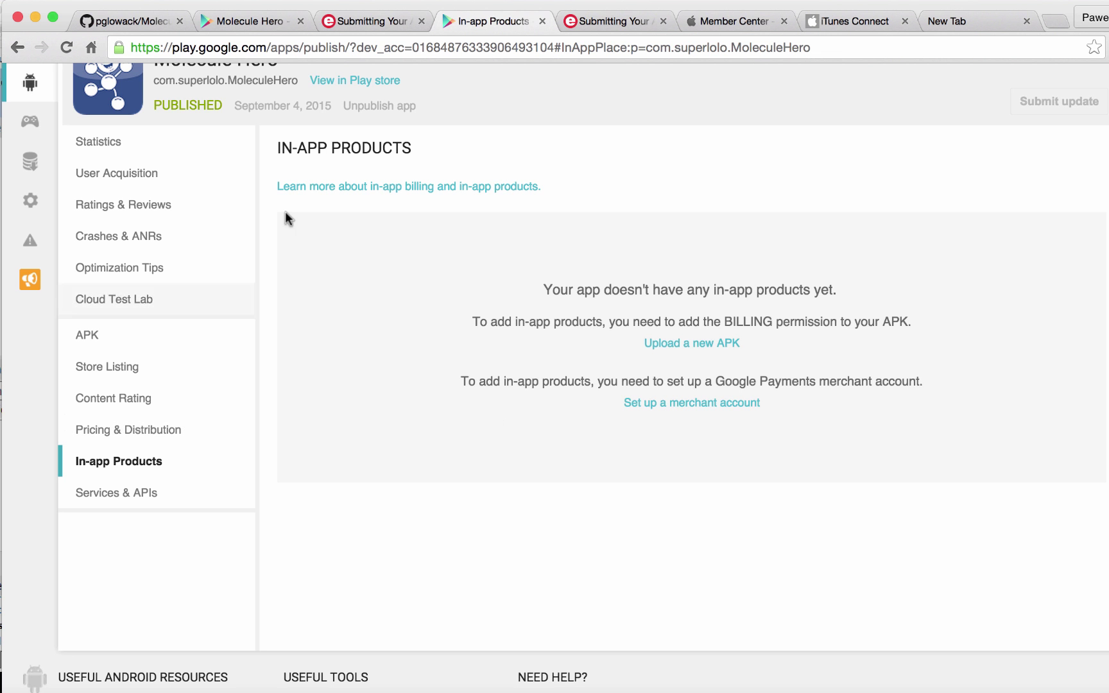
pyautogui.scroll(1, 175, 353)
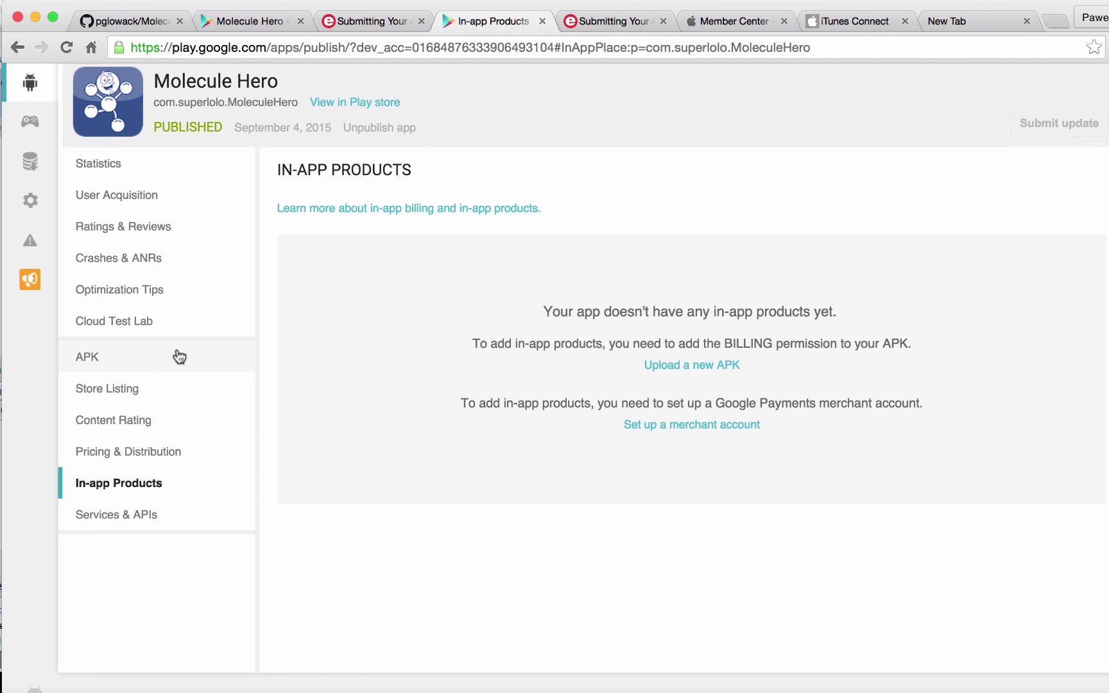
# View Molecule Hero's public Google Play store page, including its screenshots and description
pyautogui.click(249, 21)
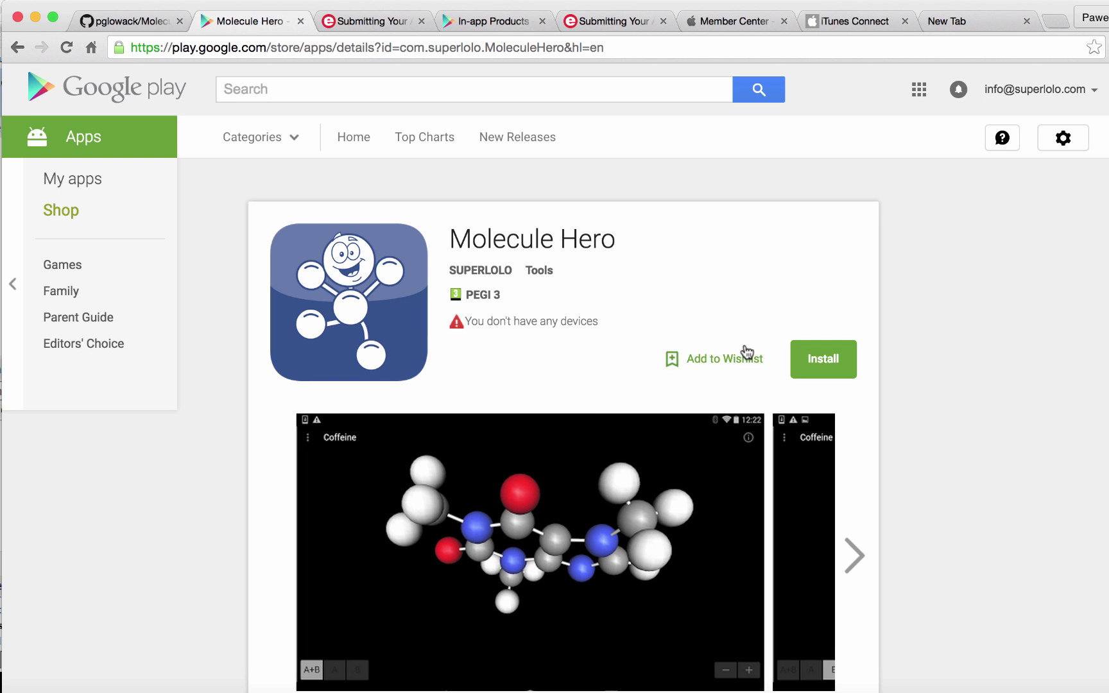
pyautogui.scroll(-3, 581, 388)
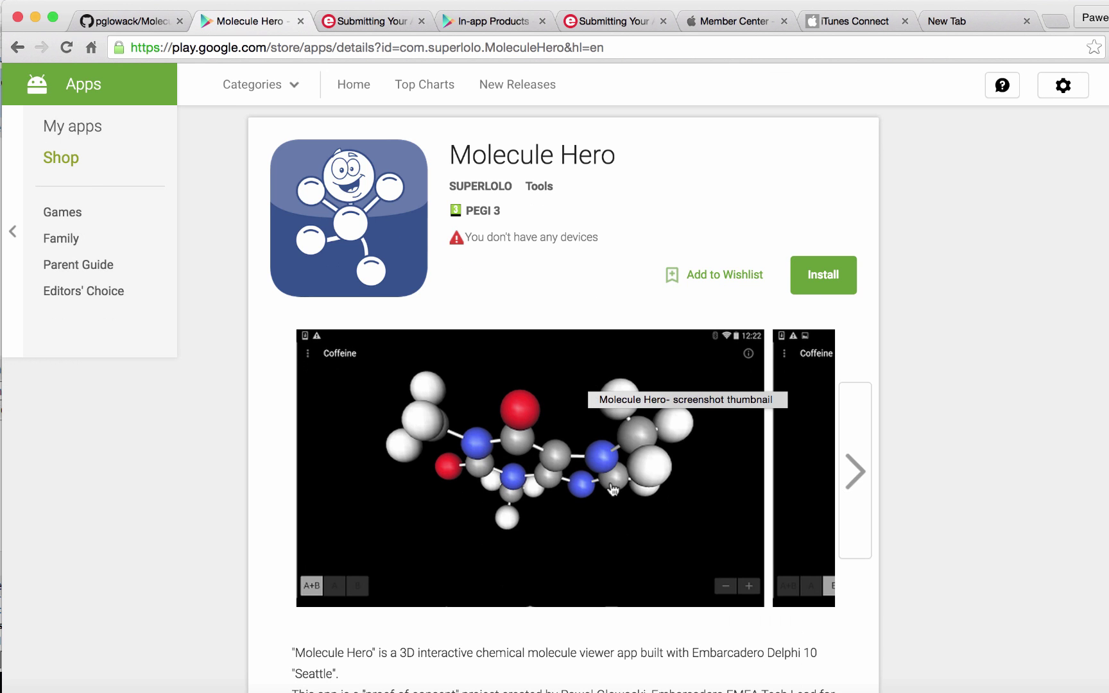
pyautogui.scroll(-5, 611, 487)
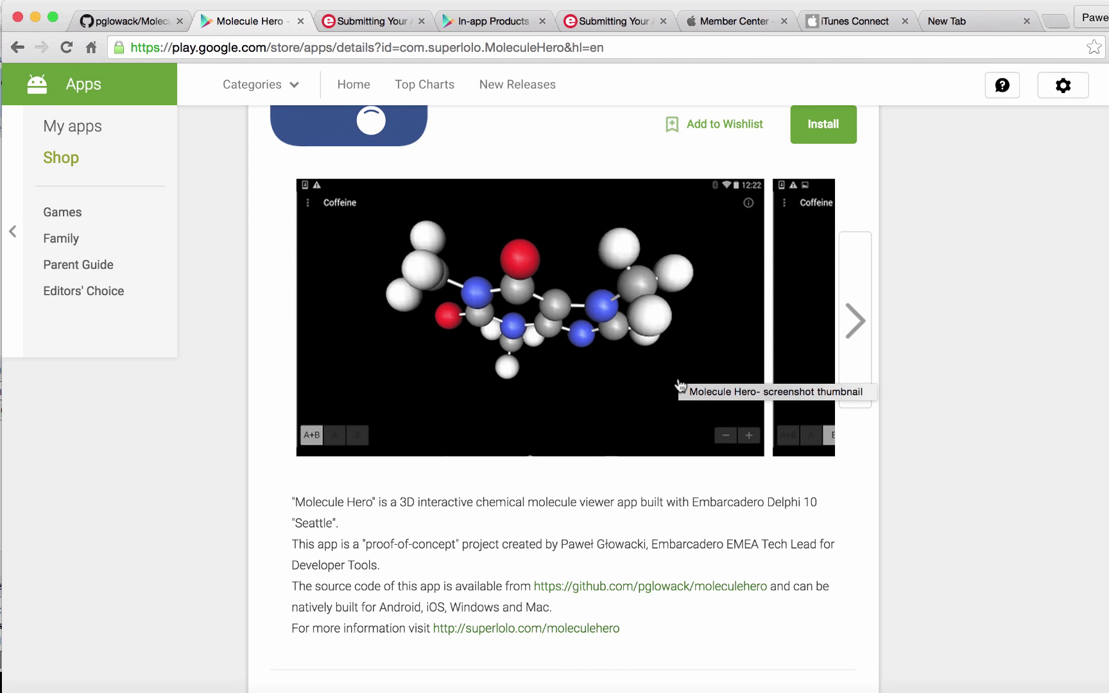
pyautogui.scroll(7, 675, 386)
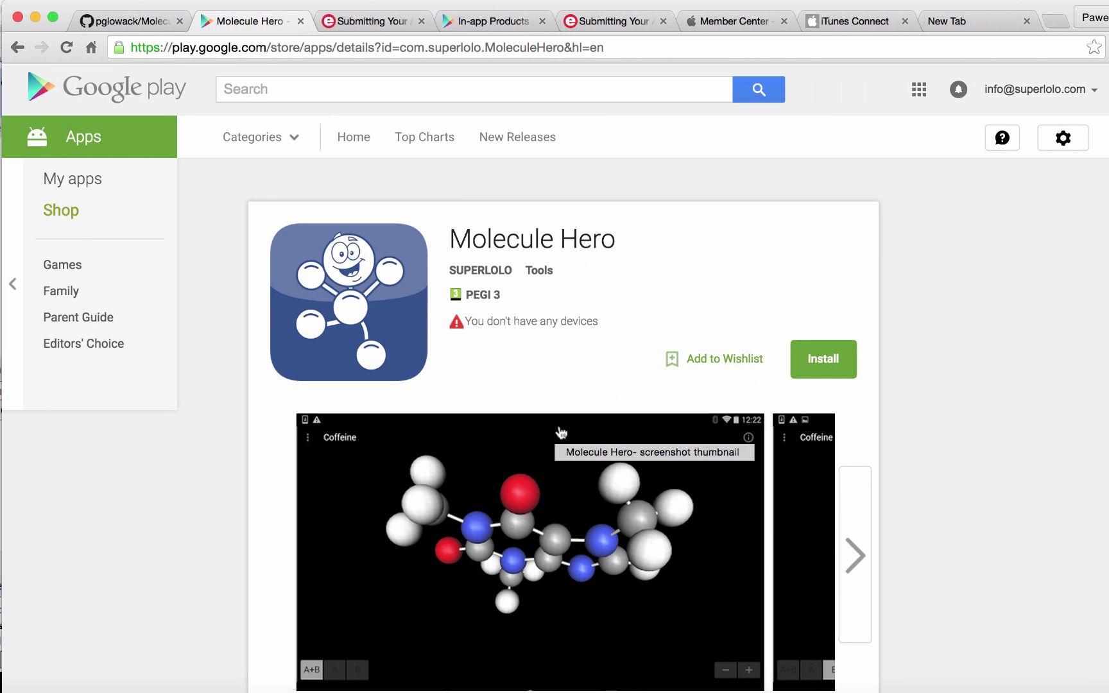
# Switch to RAD Studio and inspect the Uses Permissions project options for the Android release configuration, leaving without saving
pyautogui.press('super+Tab')
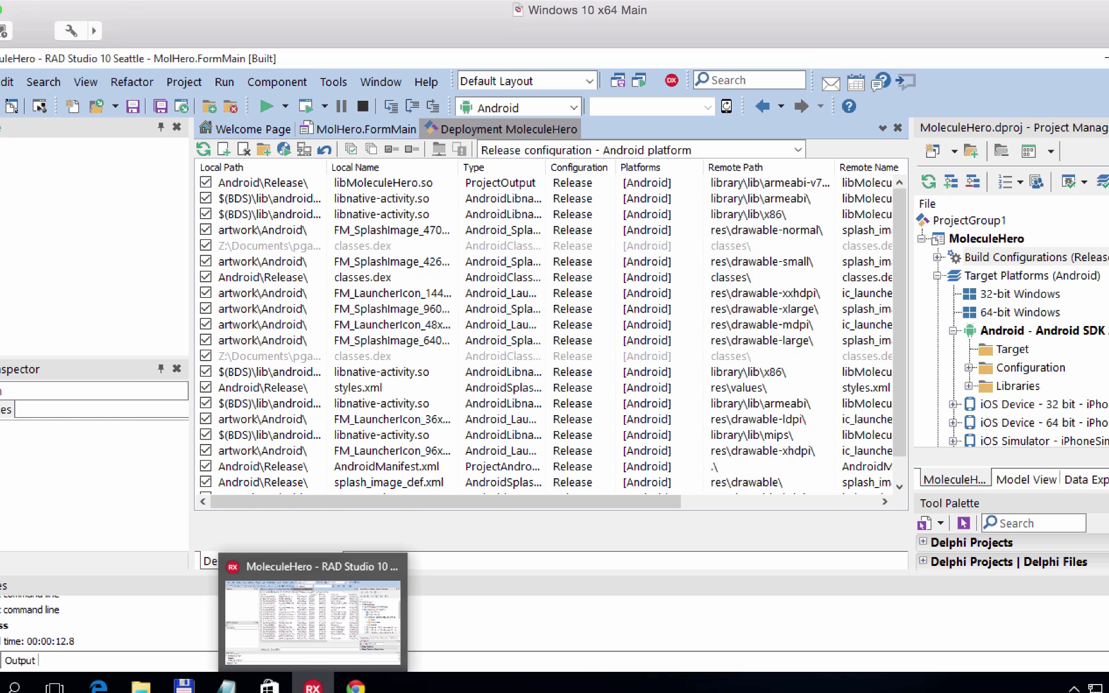
pyautogui.click(184, 81)
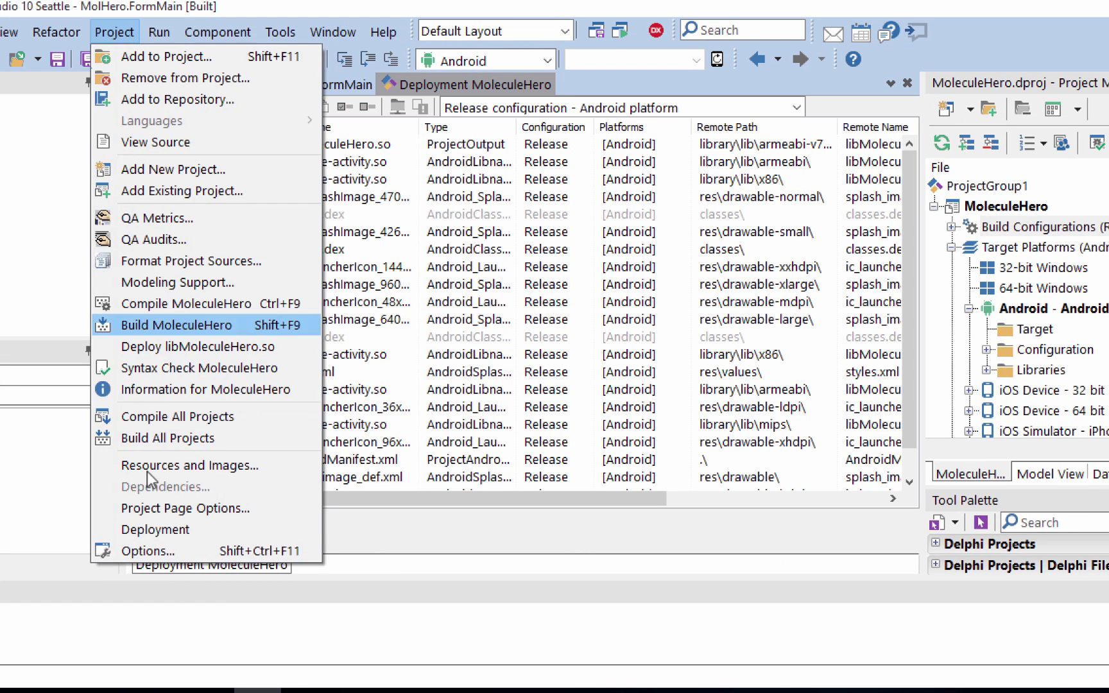
pyautogui.click(171, 553)
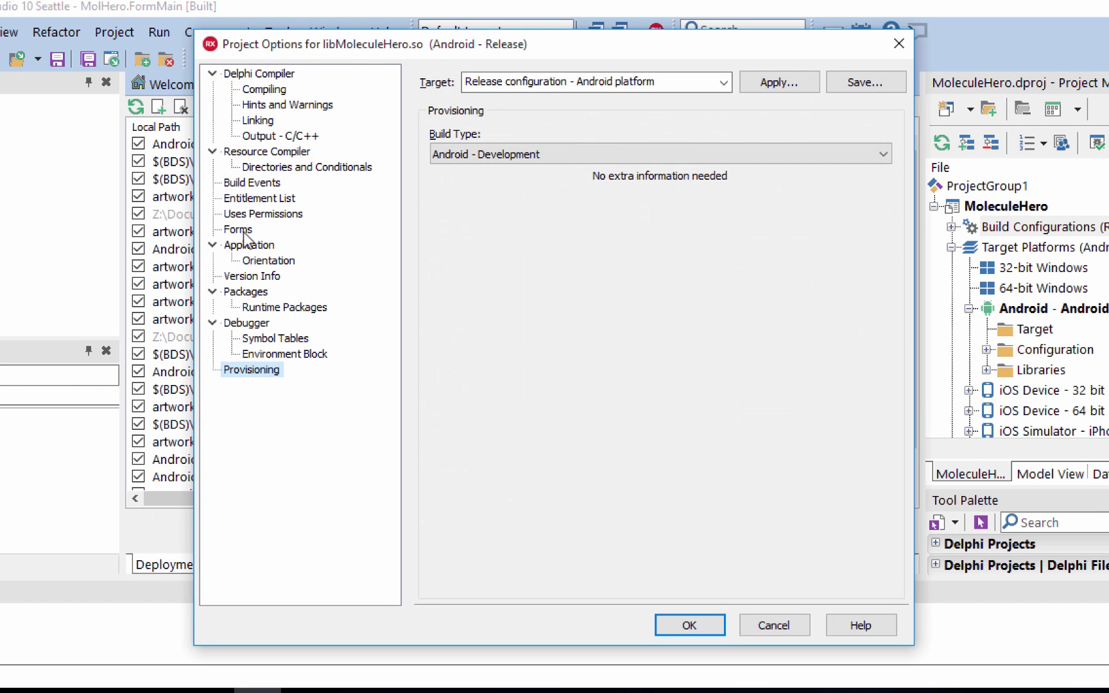
pyautogui.click(249, 214)
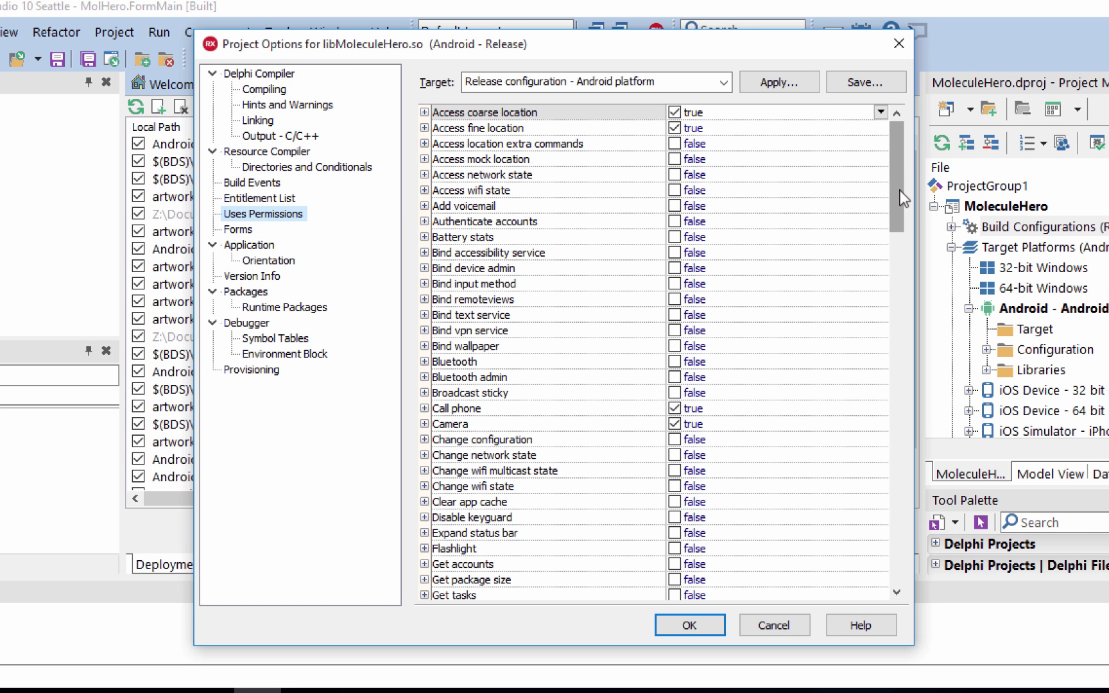
pyautogui.moveTo(897, 193); pyautogui.dragTo(898, 180)
pyautogui.click(469, 363)
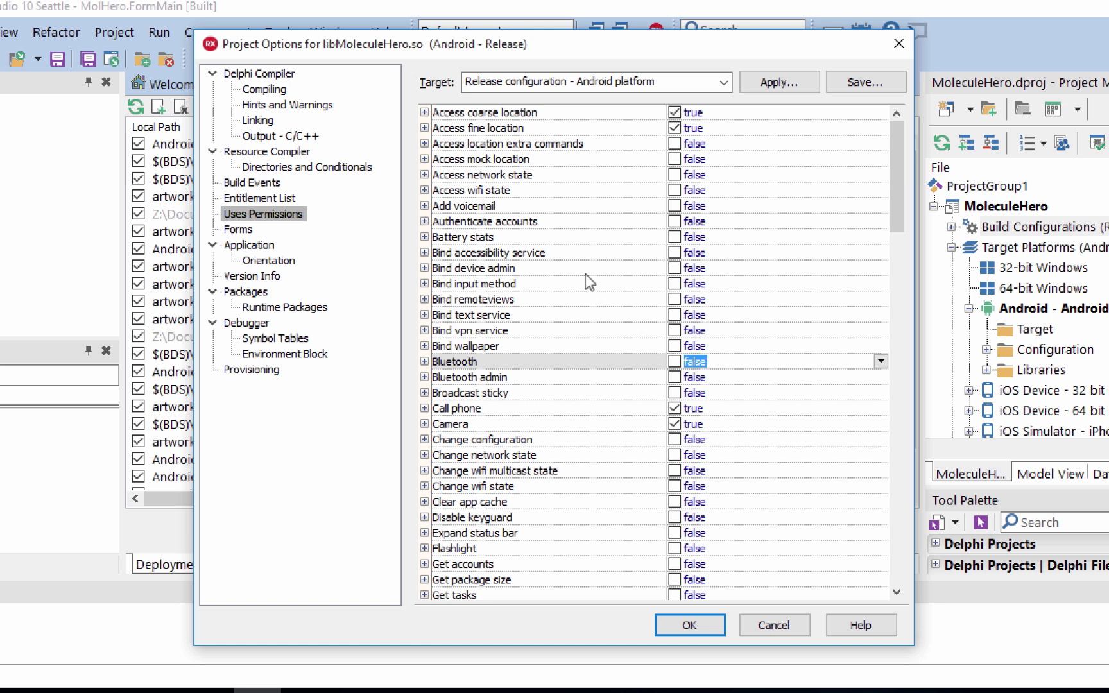
pyautogui.moveTo(895, 195); pyautogui.dragTo(899, 164)
pyautogui.click(773, 626)
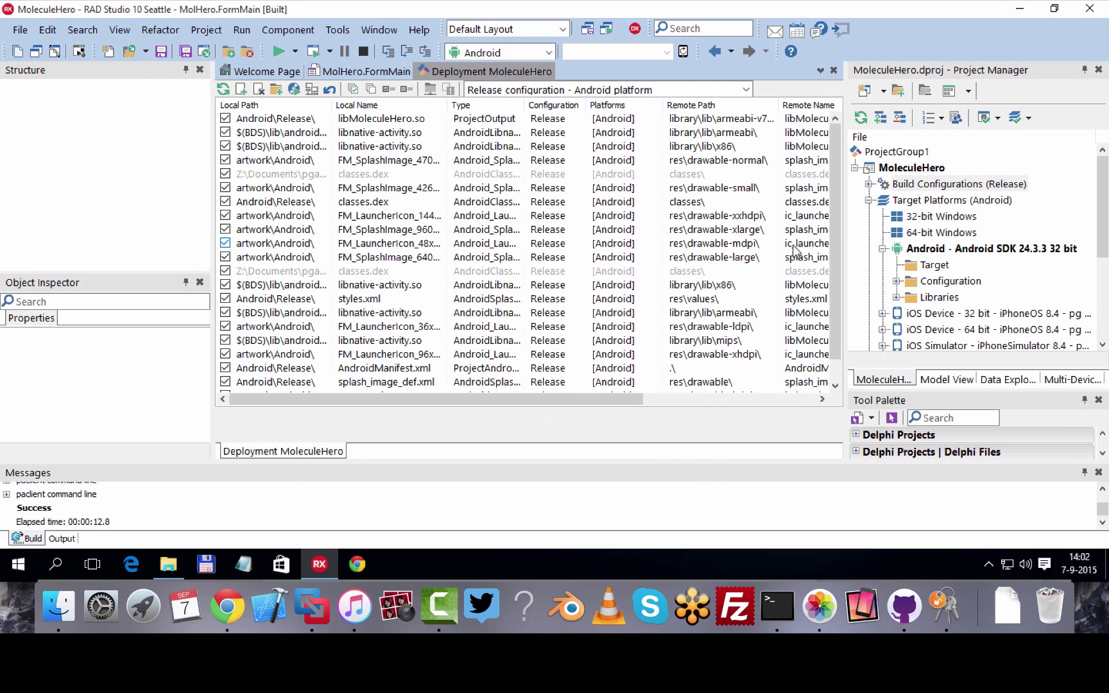
# Collapse the Android platform node, show the MolHero.FormMain designer, and make iOS Device - 64 bit the active target platform
pyautogui.click(883, 249)
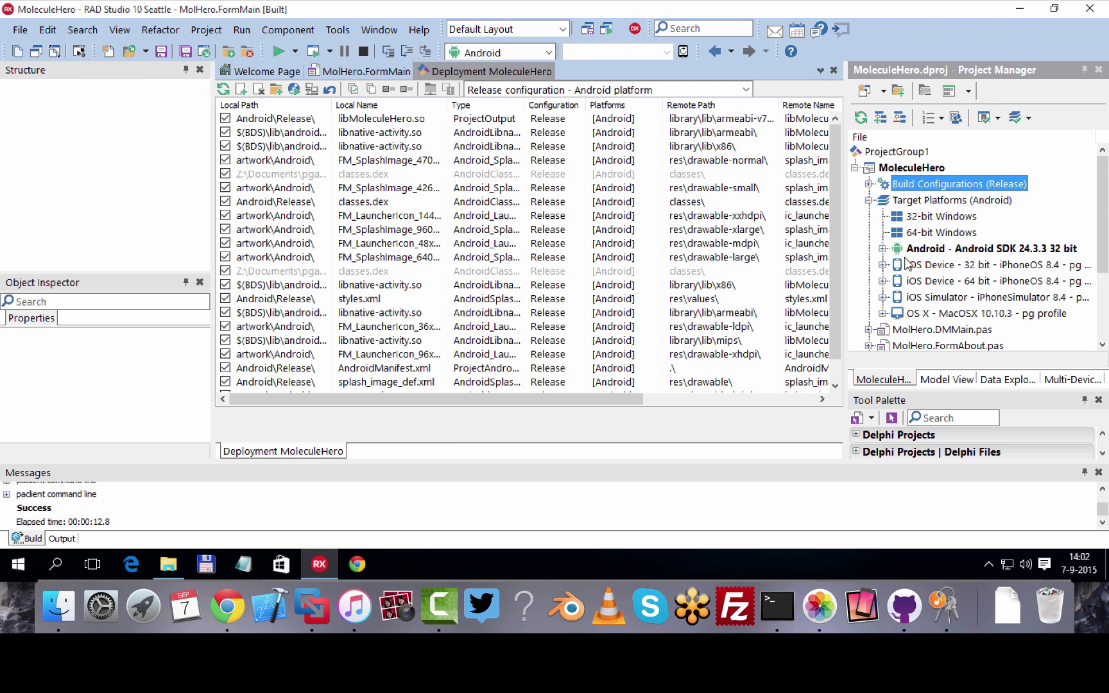
pyautogui.click(361, 72)
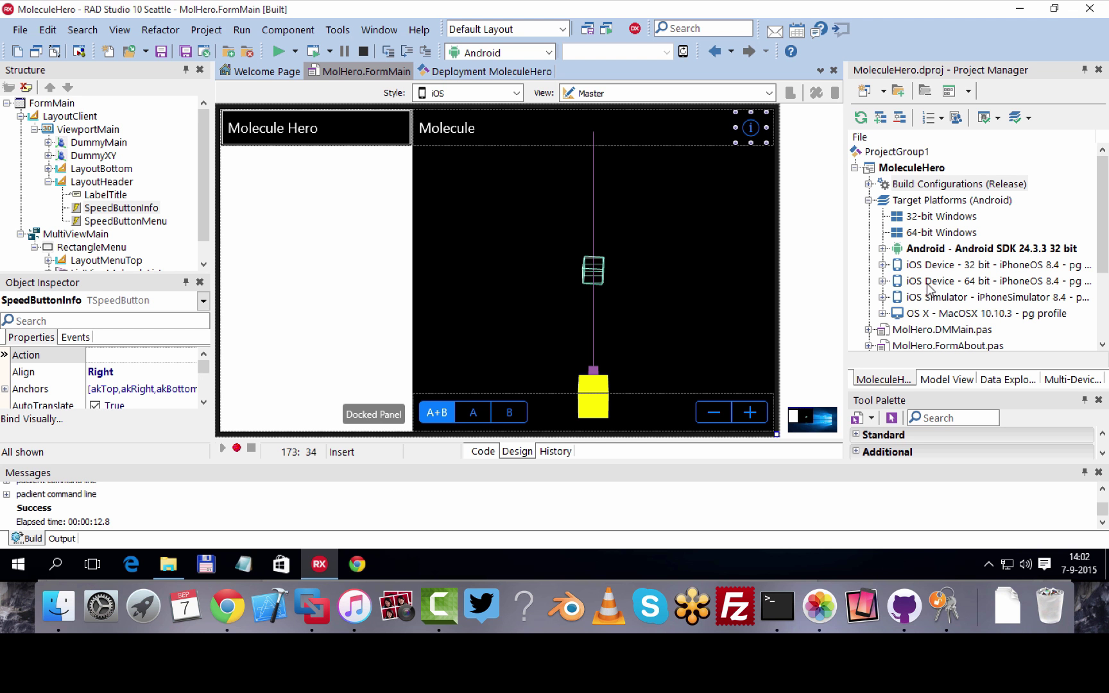
pyautogui.click(930, 283)
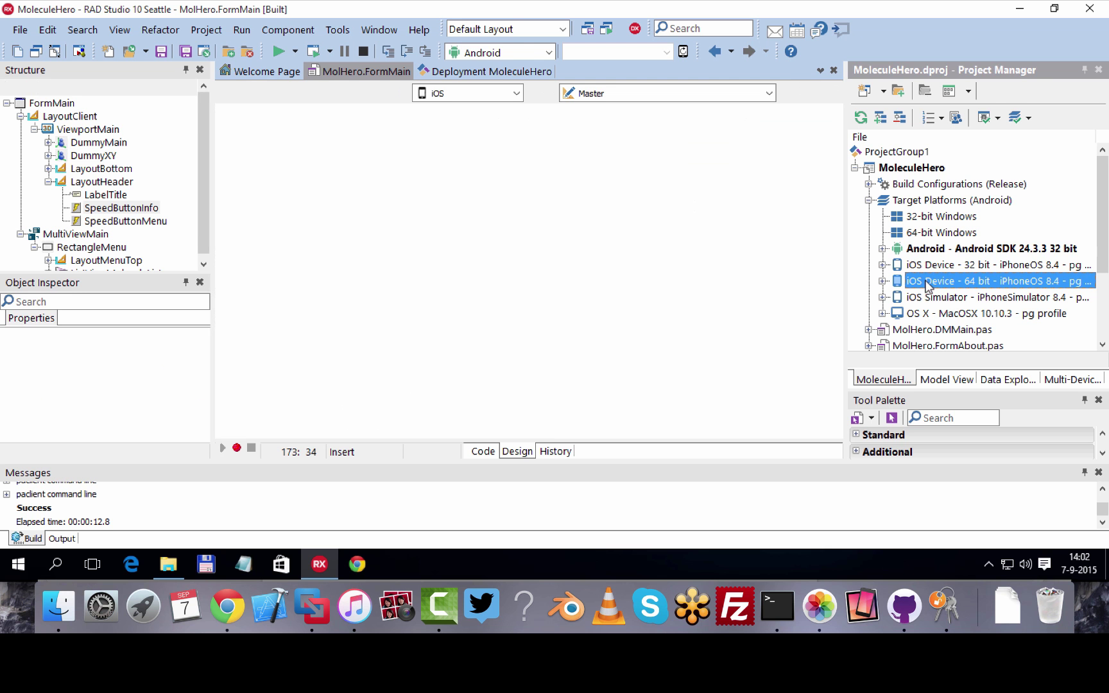
pyautogui.doubleClick(923, 287)
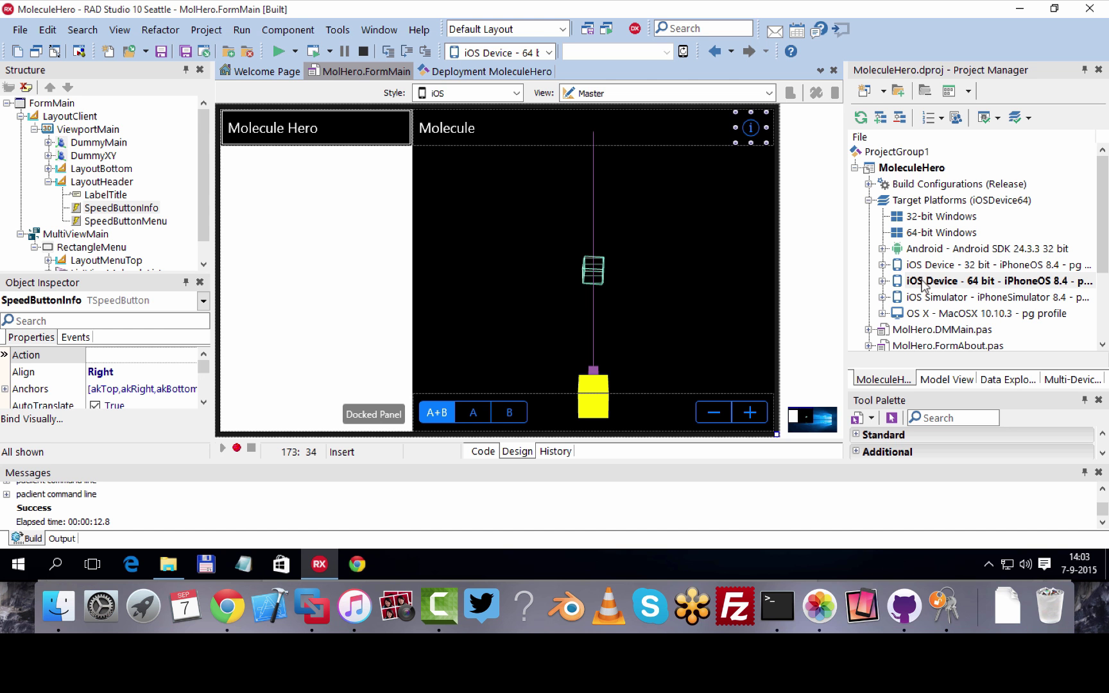
# Expand the iOS Device - 64 bit platform in the project tree and check its Application Store configuration
pyautogui.click(942, 185)
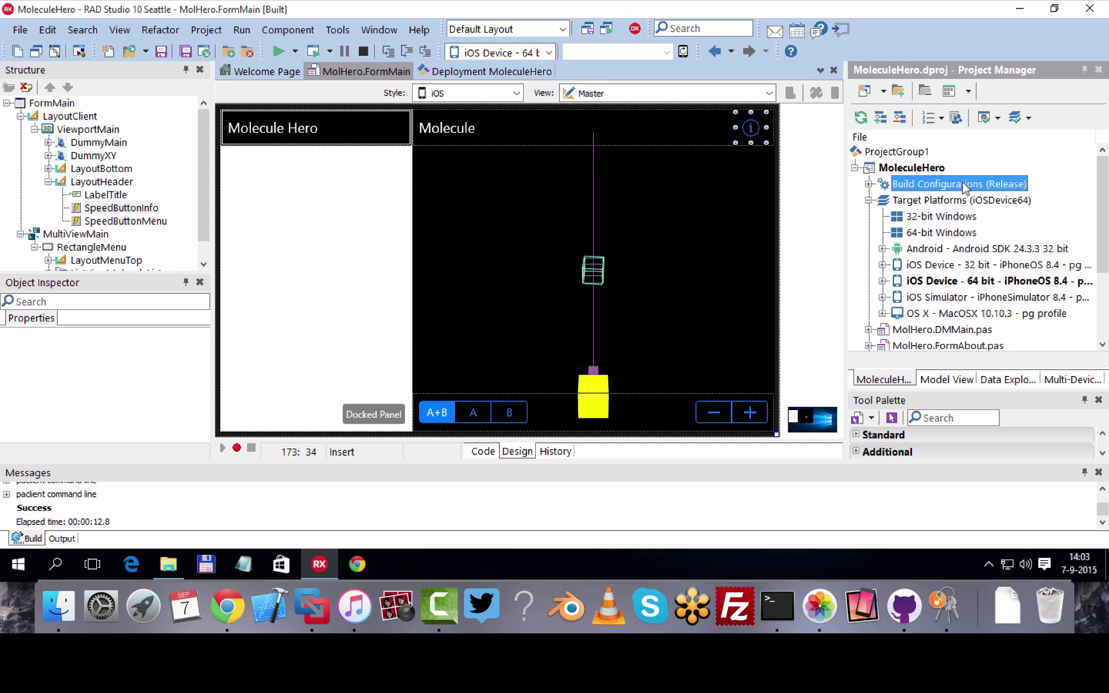
pyautogui.click(883, 281)
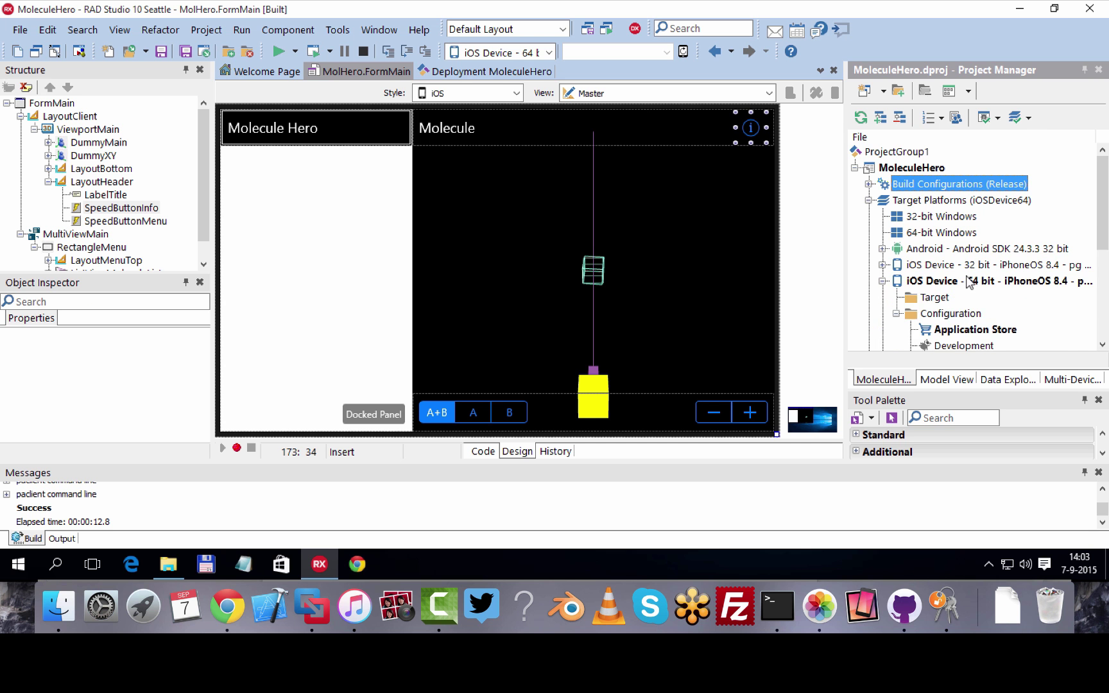
pyautogui.scroll(-3, 950, 282)
pyautogui.scroll(2, 948, 282)
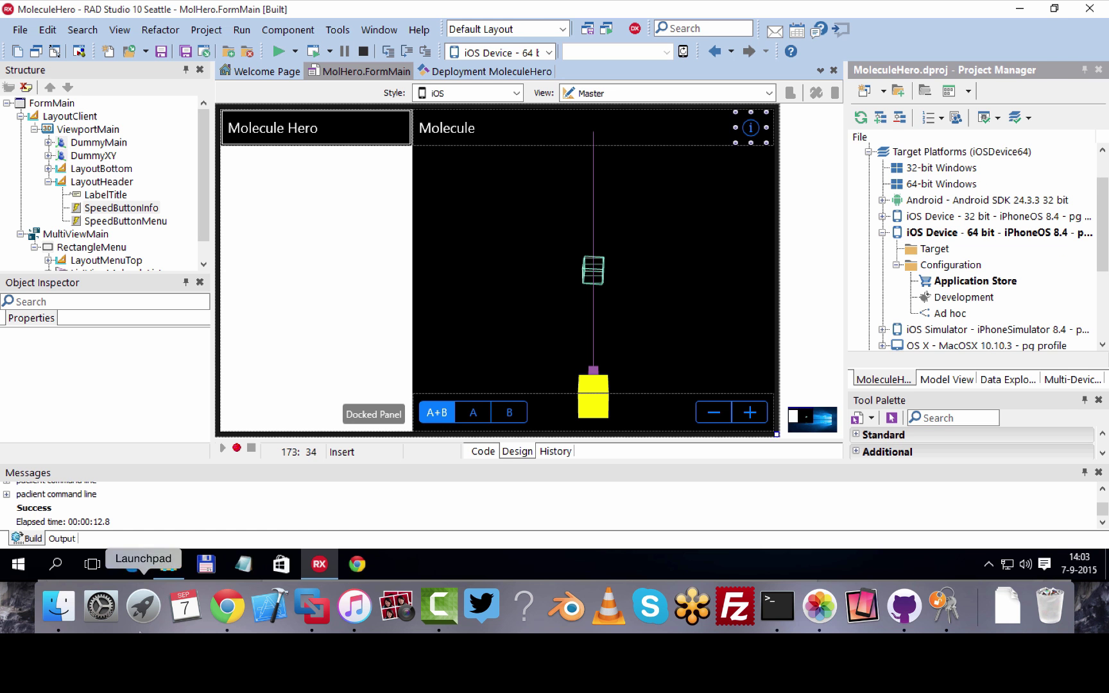
# Switch to Chrome and view the iOS App Store submission guide, Apple's Member Center, and Molecule Hero's iTunes Connect page
pyautogui.click(241, 608)
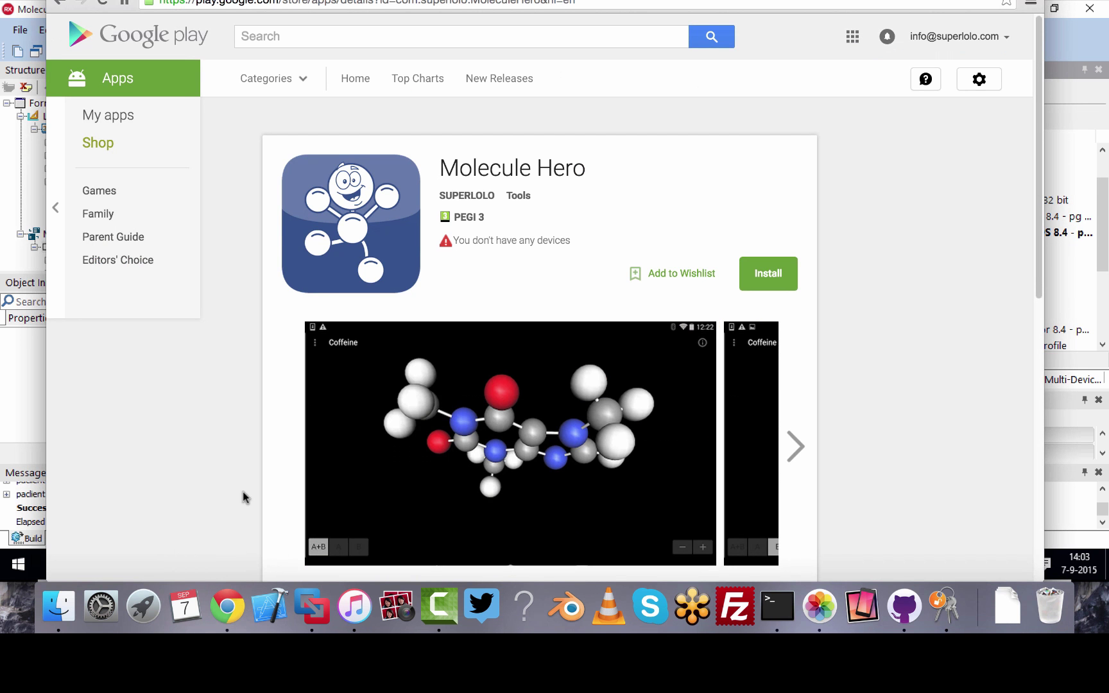
pyautogui.hotkey('ctrl', 'Tab')
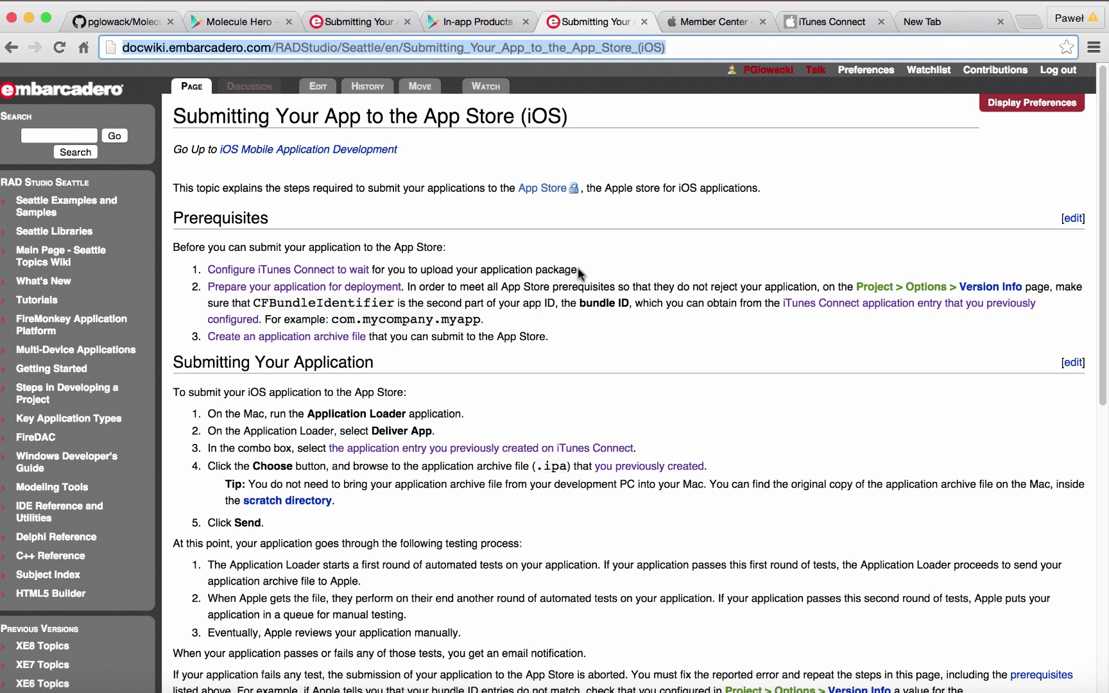
pyautogui.click(712, 23)
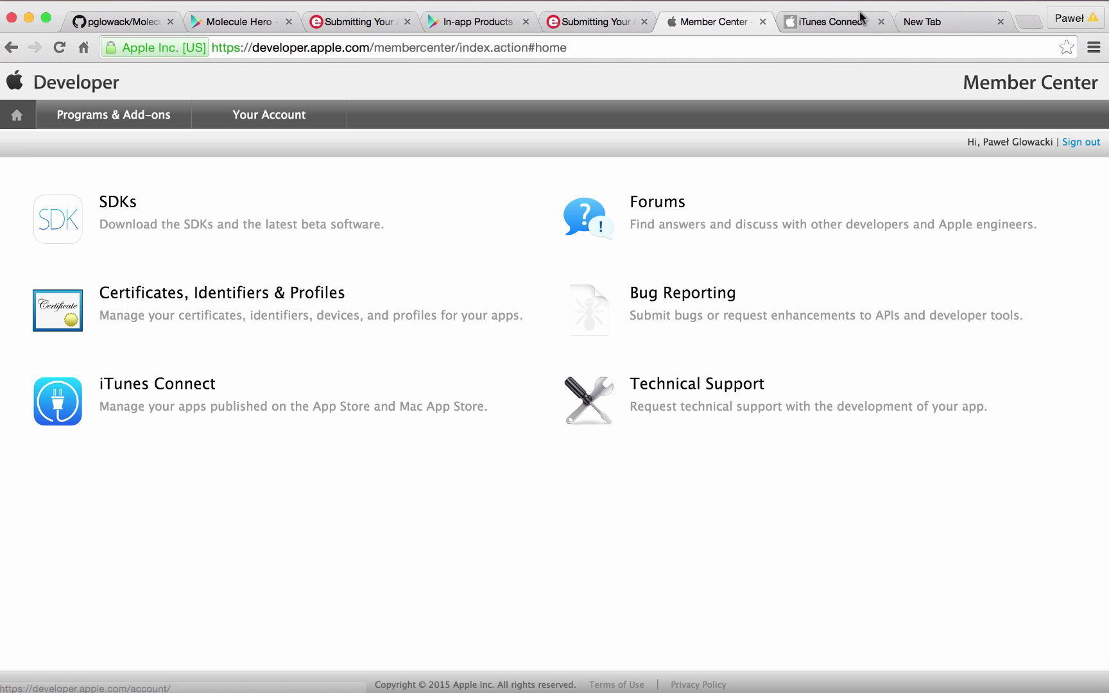
pyautogui.click(824, 22)
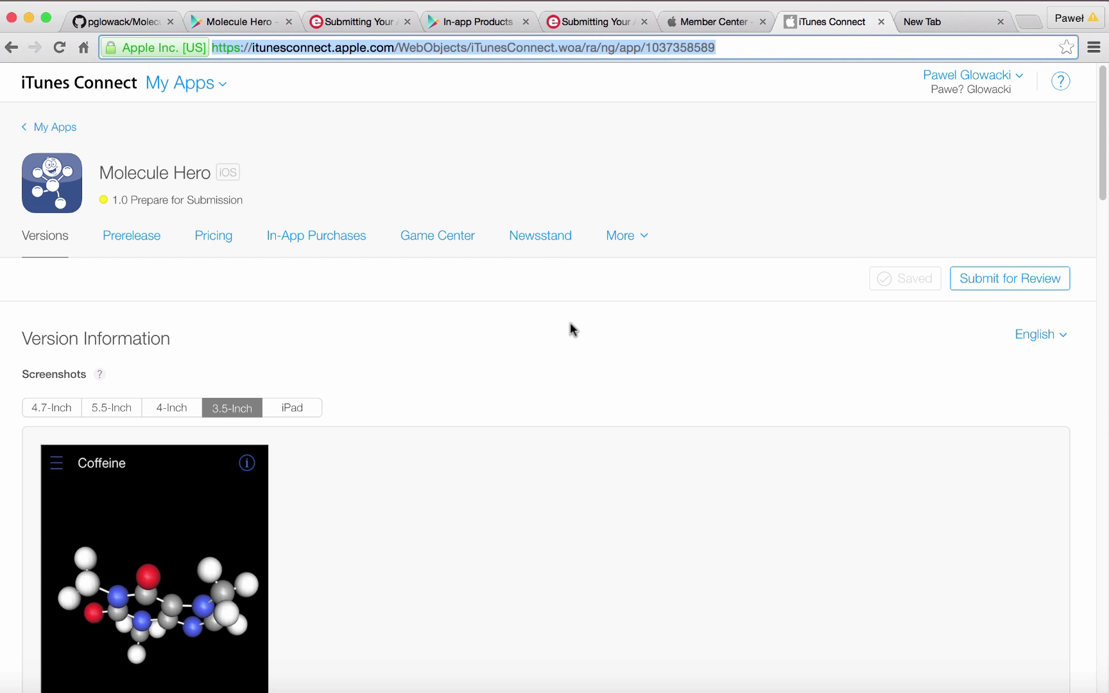
# Examine Molecule Hero's iTunes Connect version page, covering its submission status, screenshots, description, general app information and Build section
pyautogui.moveTo(243, 200); pyautogui.dragTo(119, 205)
pyautogui.click(346, 177)
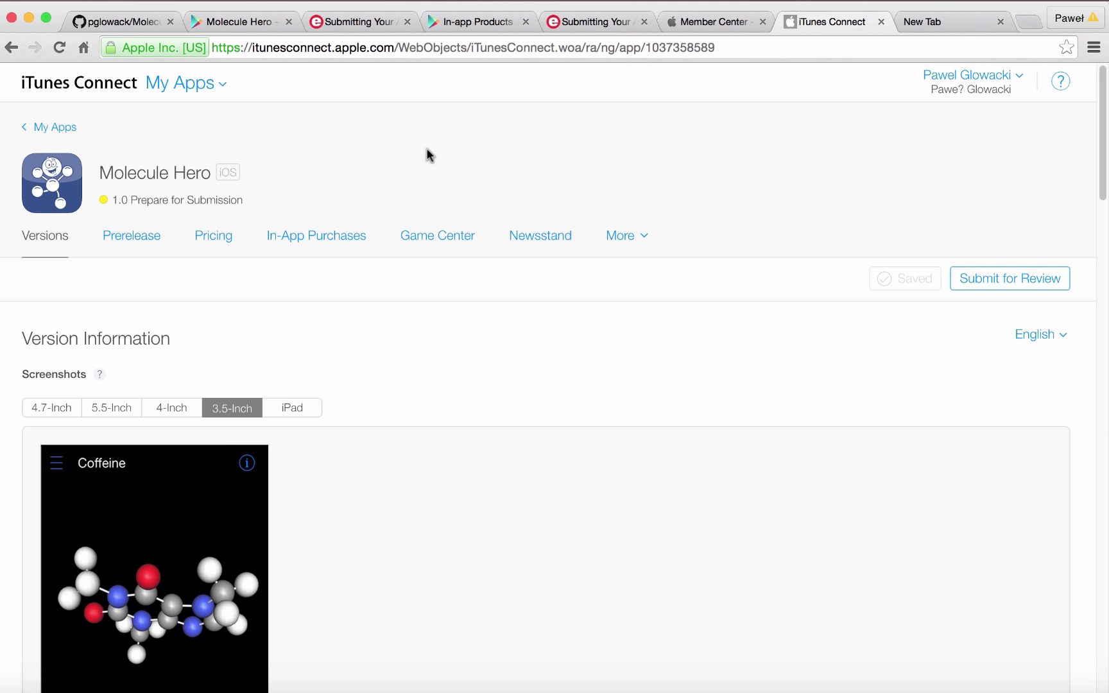
pyautogui.scroll(-1, 603, 206)
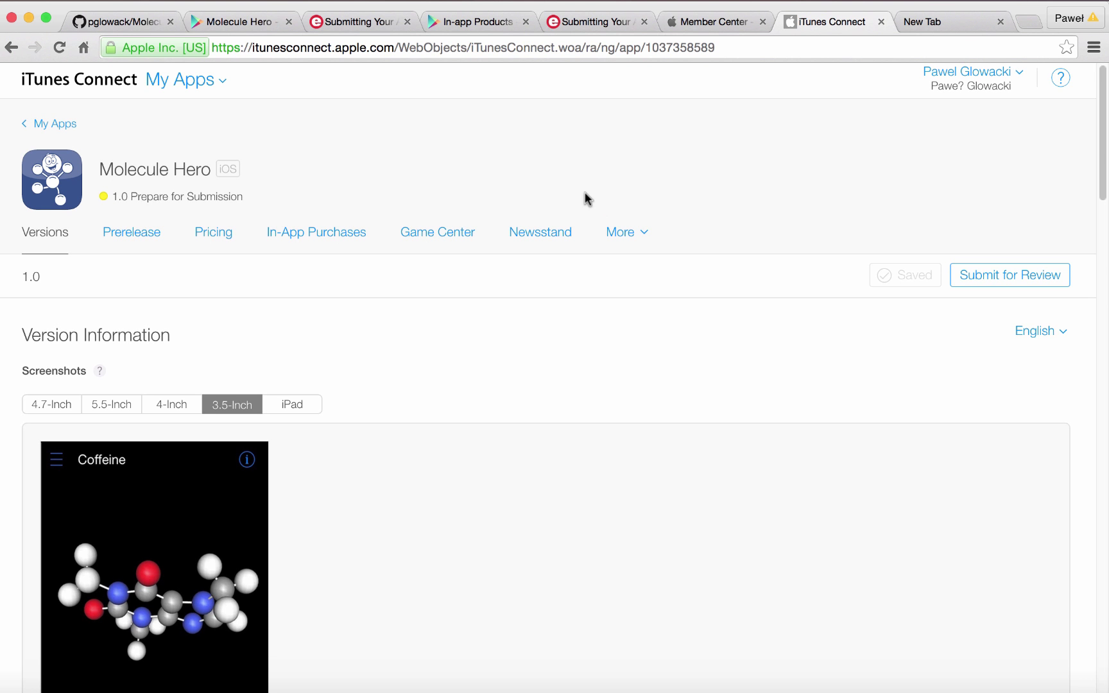
pyautogui.scroll(-5, 585, 192)
pyautogui.scroll(-7, 584, 199)
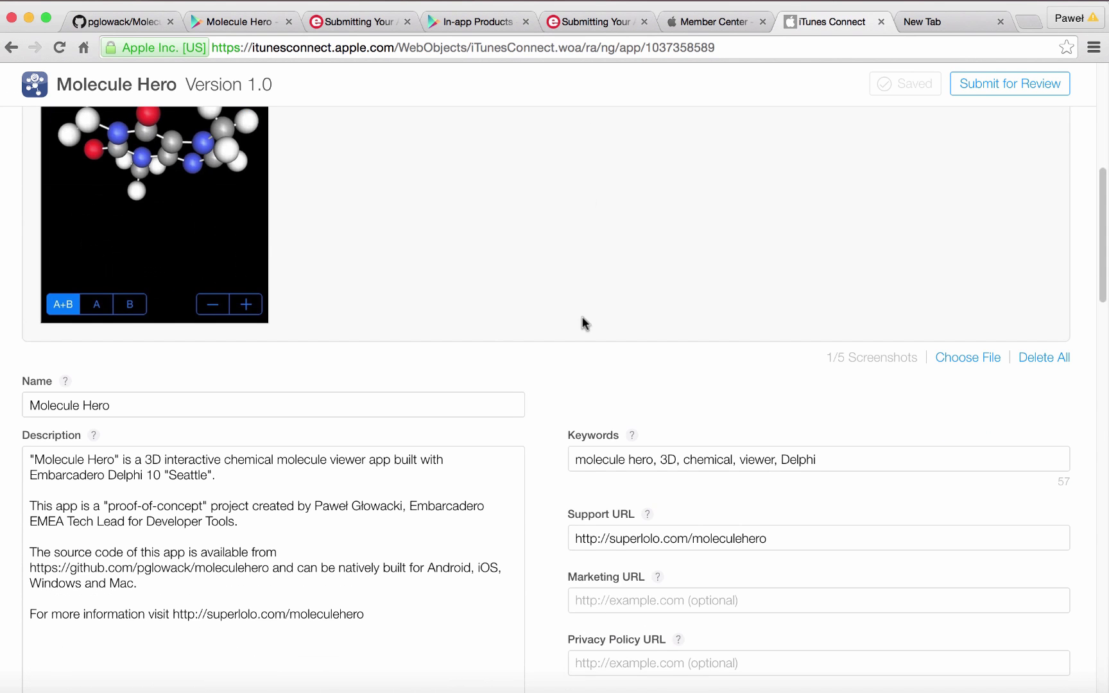
pyautogui.scroll(-15, 582, 322)
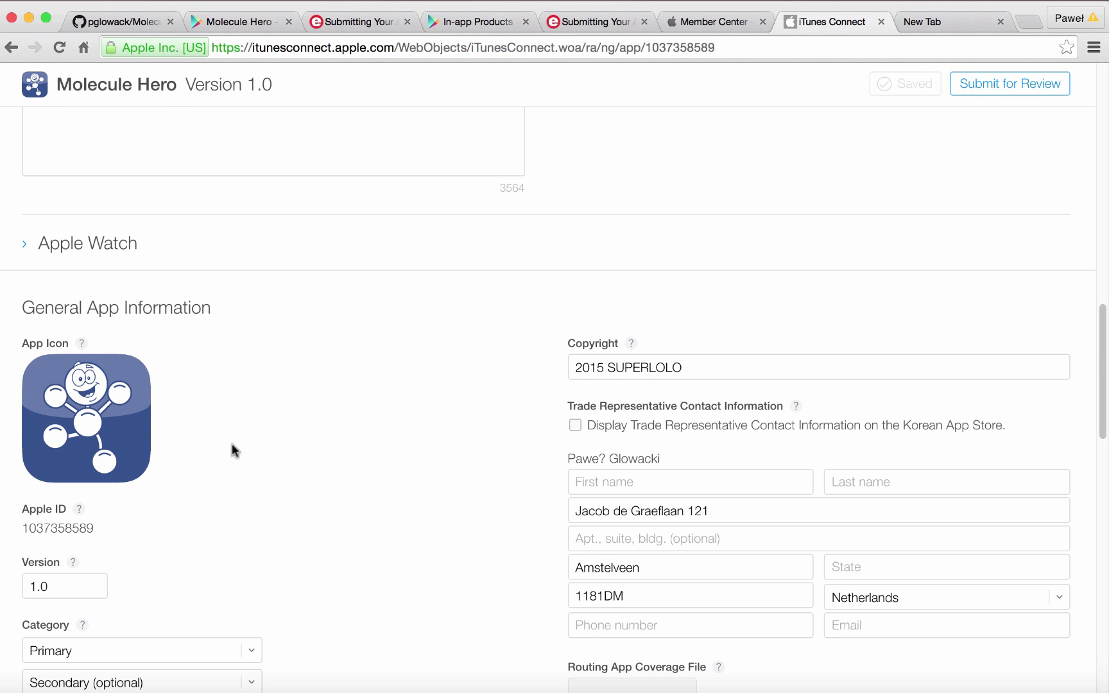
pyautogui.moveTo(152, 410)
pyautogui.scroll(-8, 443, 405)
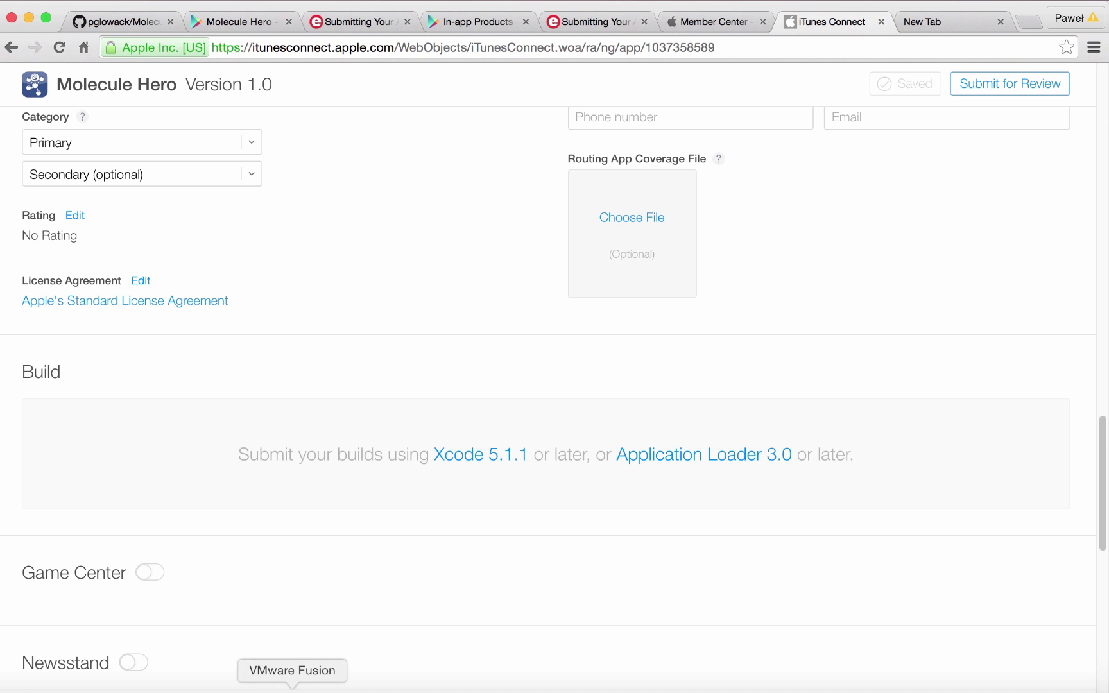
# Switch to Xcode, launch the Application Loader developer tool to view its delivery templates, and return to Chrome
pyautogui.click(245, 685)
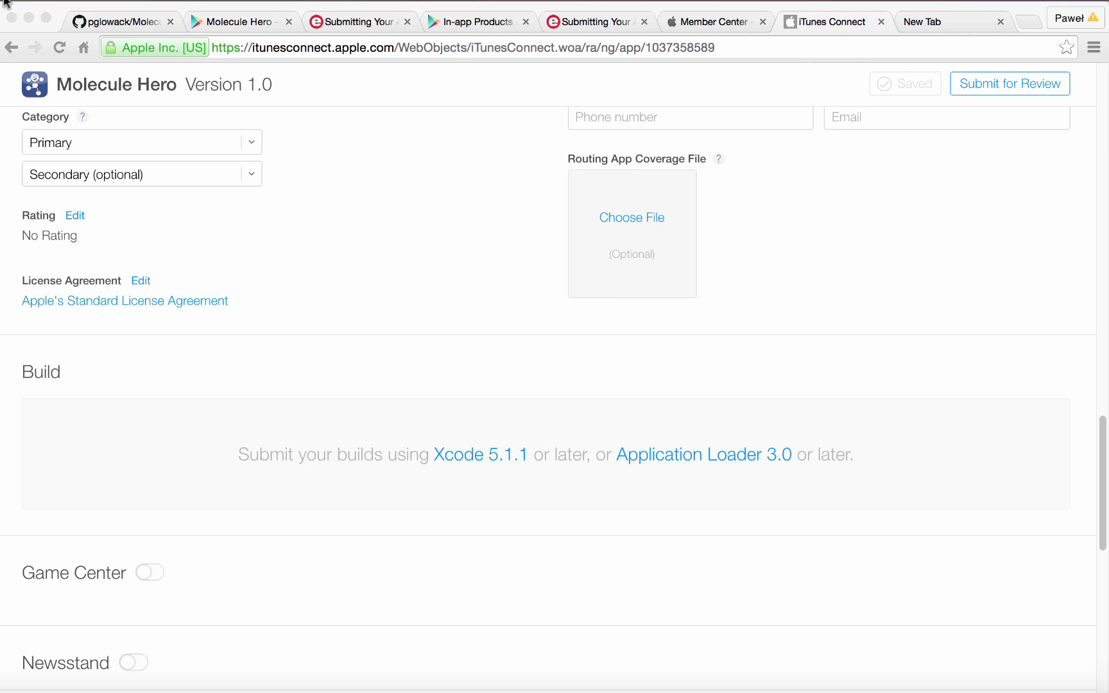
pyautogui.click(66, 9)
pyautogui.moveTo(90, 71)
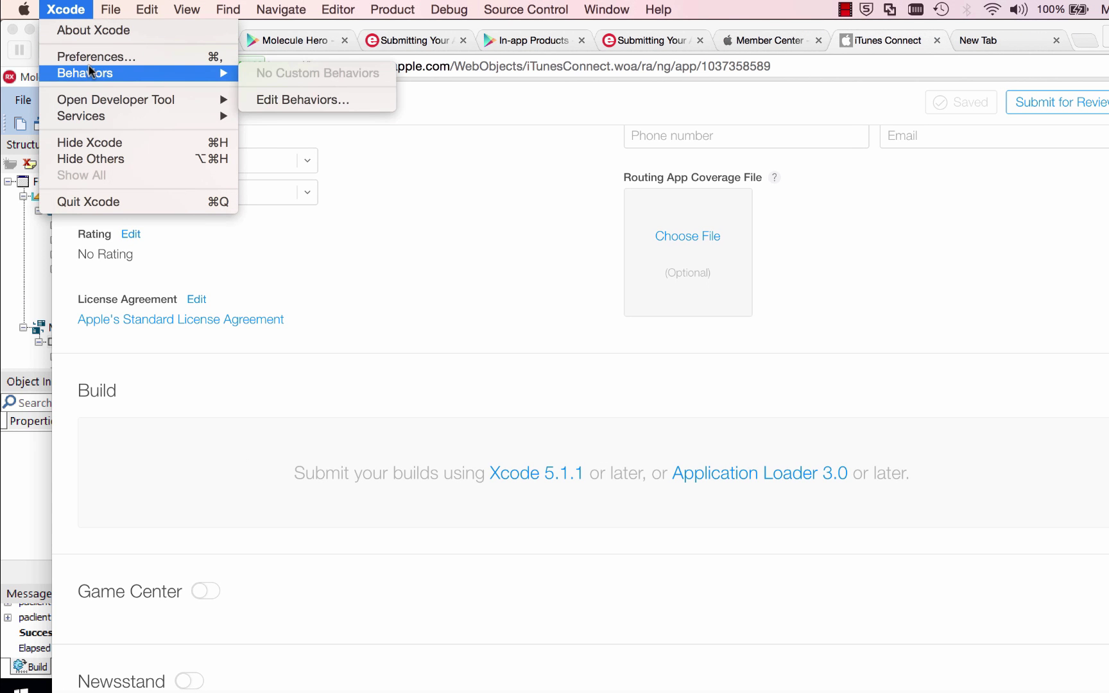
pyautogui.moveTo(107, 102)
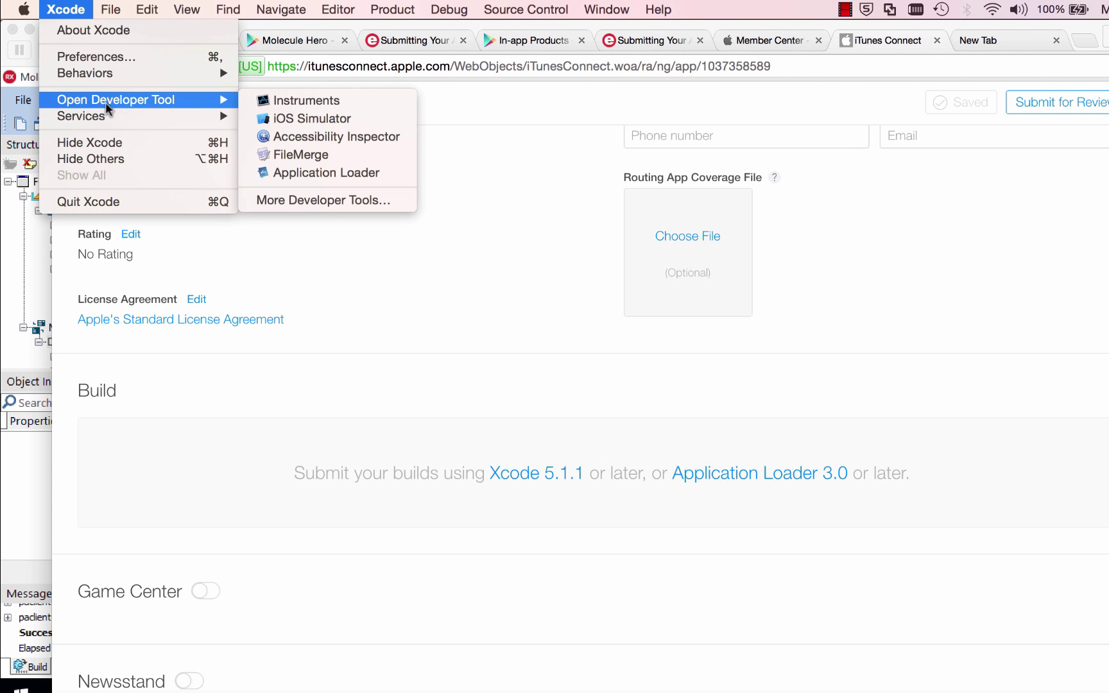
pyautogui.click(301, 174)
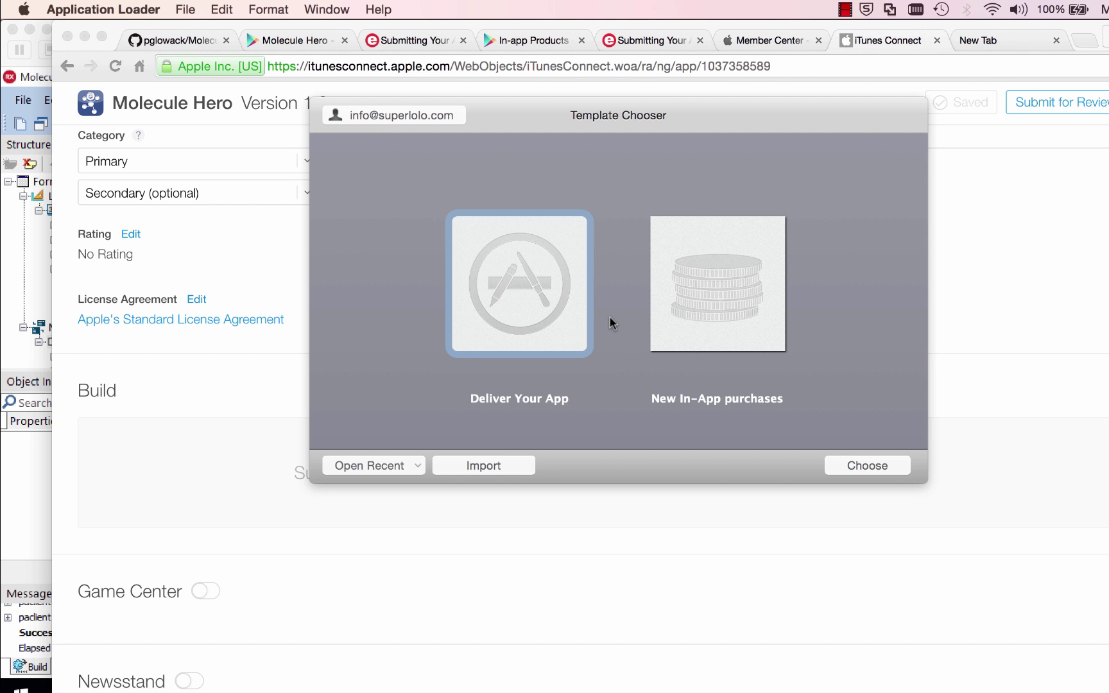
pyautogui.click(215, 428)
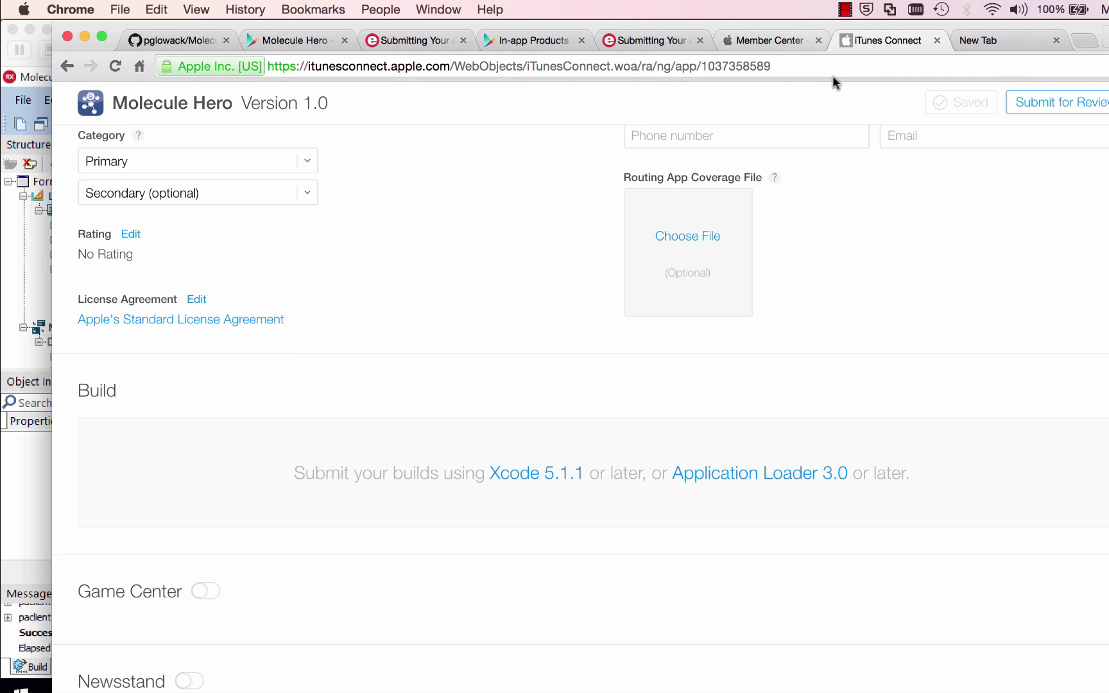
# Open Certificates, Identifiers & Profiles from Apple's Member Center and view the details of the iOS Distribution certificate
pyautogui.click(763, 40)
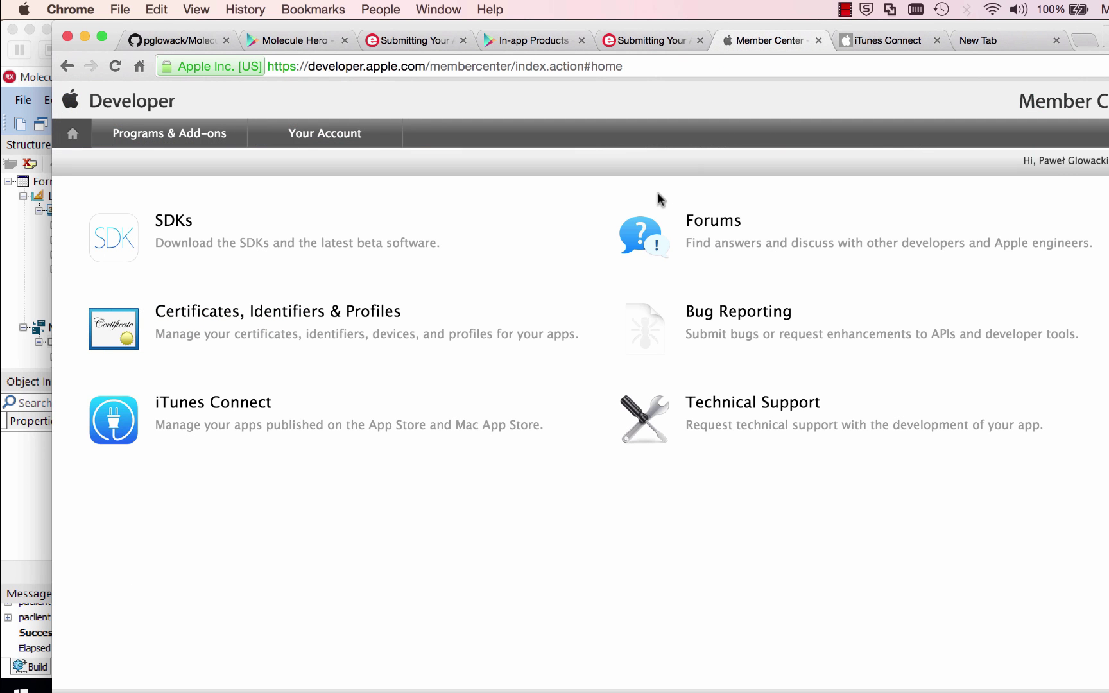
pyautogui.click(203, 314)
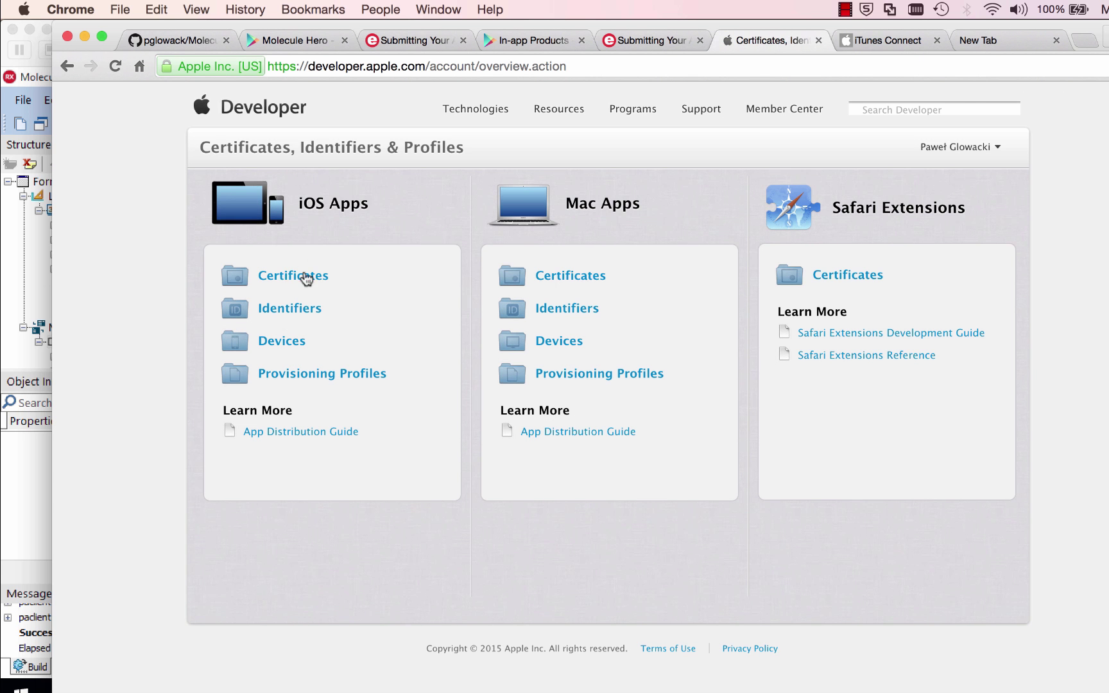
pyautogui.click(297, 280)
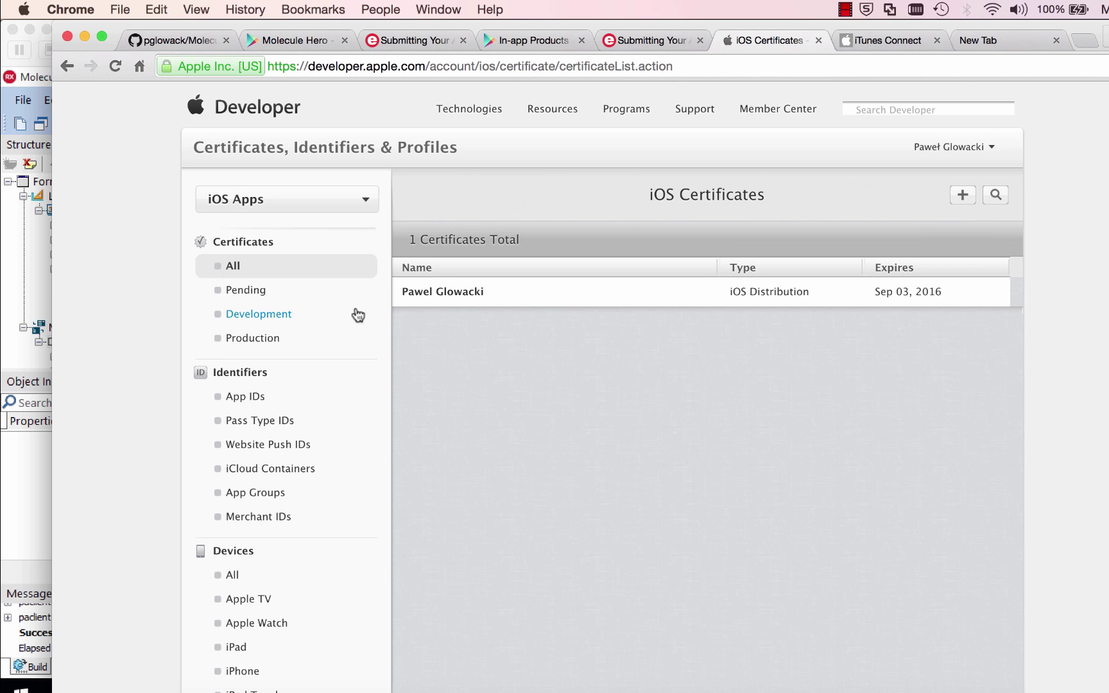
pyautogui.click(580, 290)
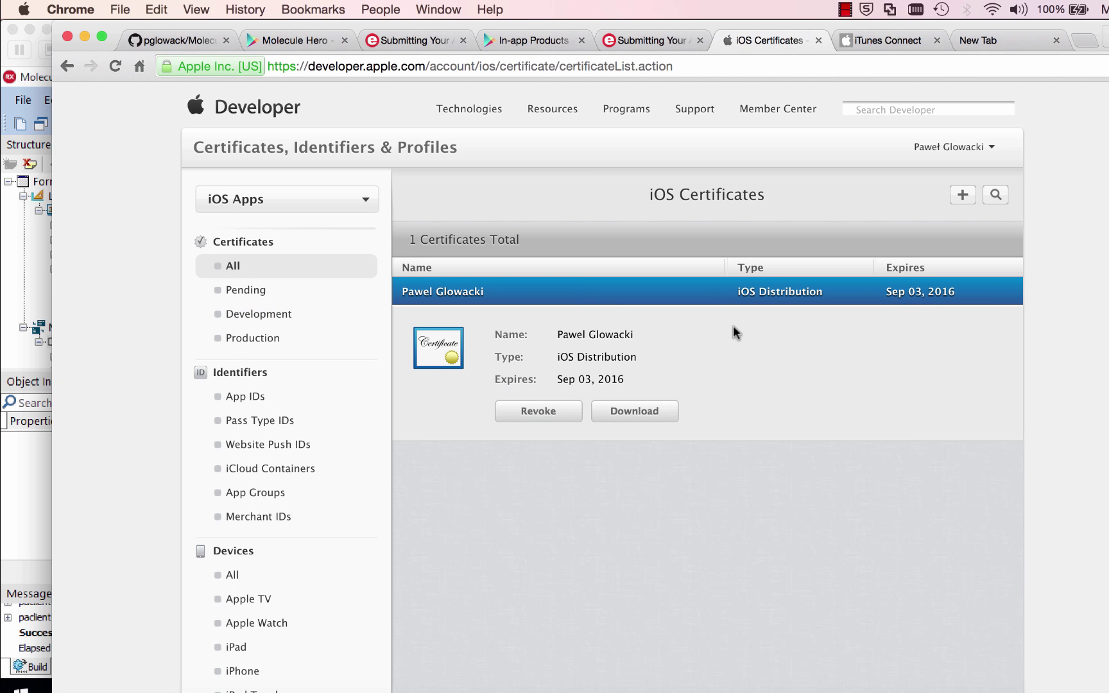
pyautogui.scroll(-1, 777, 367)
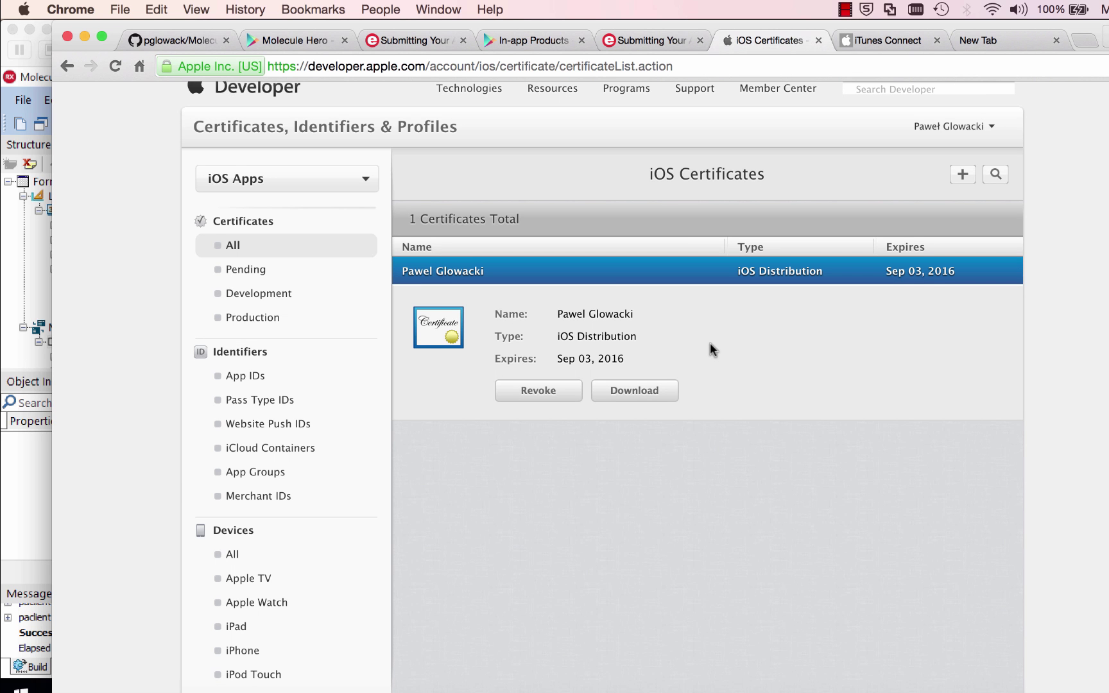
pyautogui.scroll(-5, 679, 312)
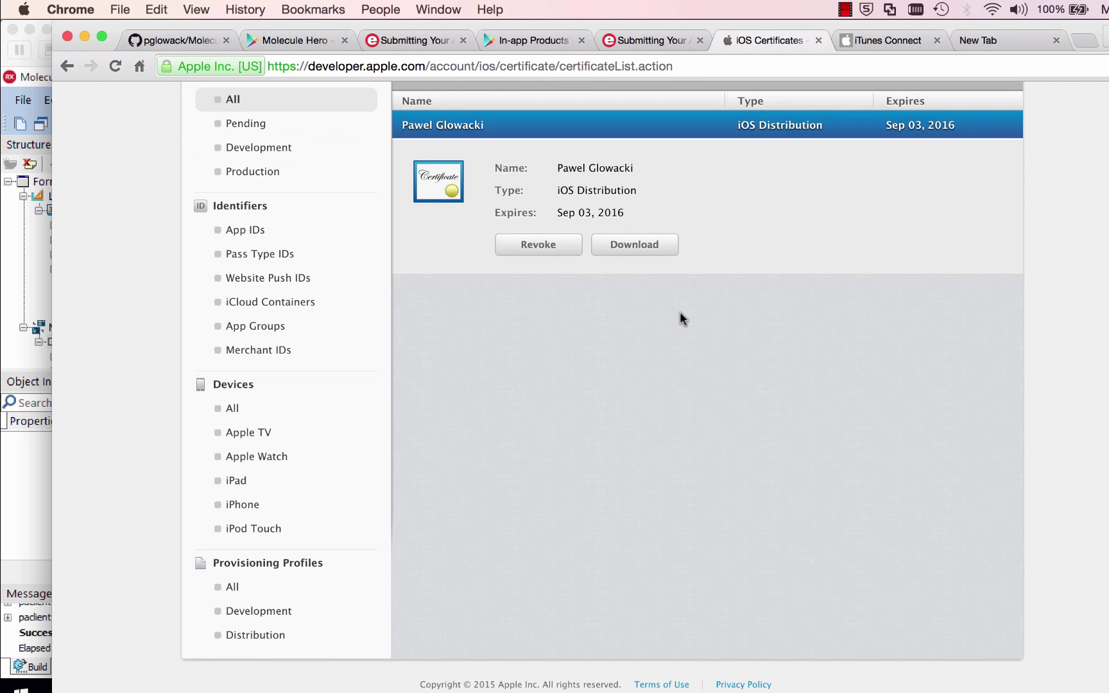
# List the iOS distribution provisioning profiles and examine the details of the moleculehero1 profile
pyautogui.click(257, 635)
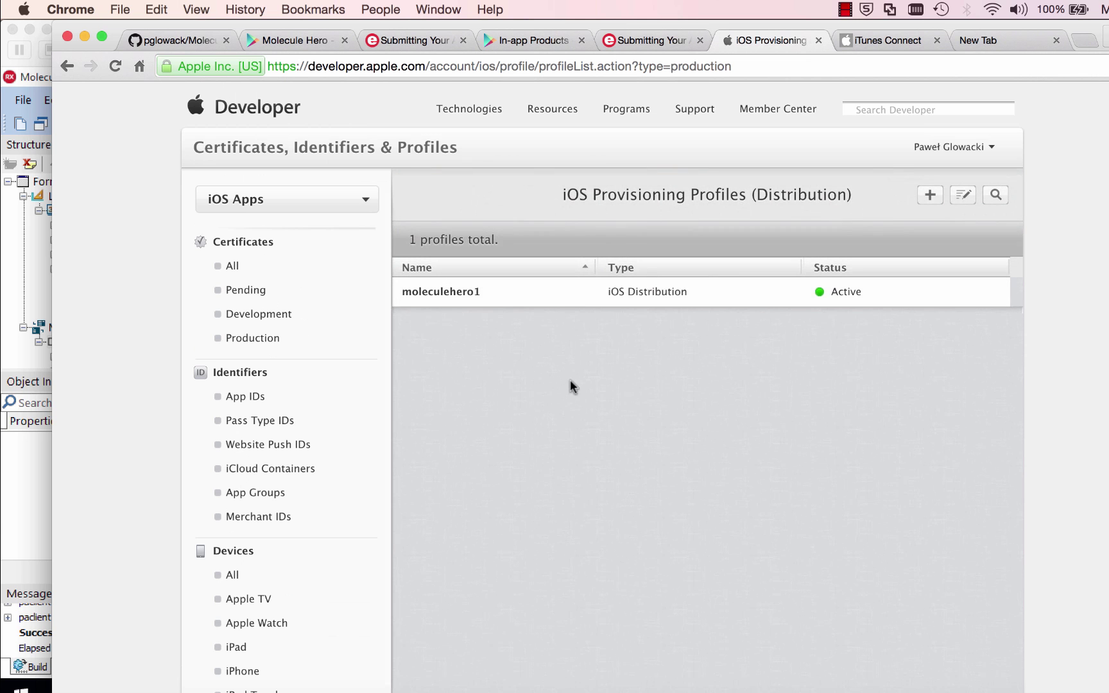
pyautogui.click(466, 294)
pyautogui.scroll(-5, 789, 478)
pyautogui.scroll(4, 777, 482)
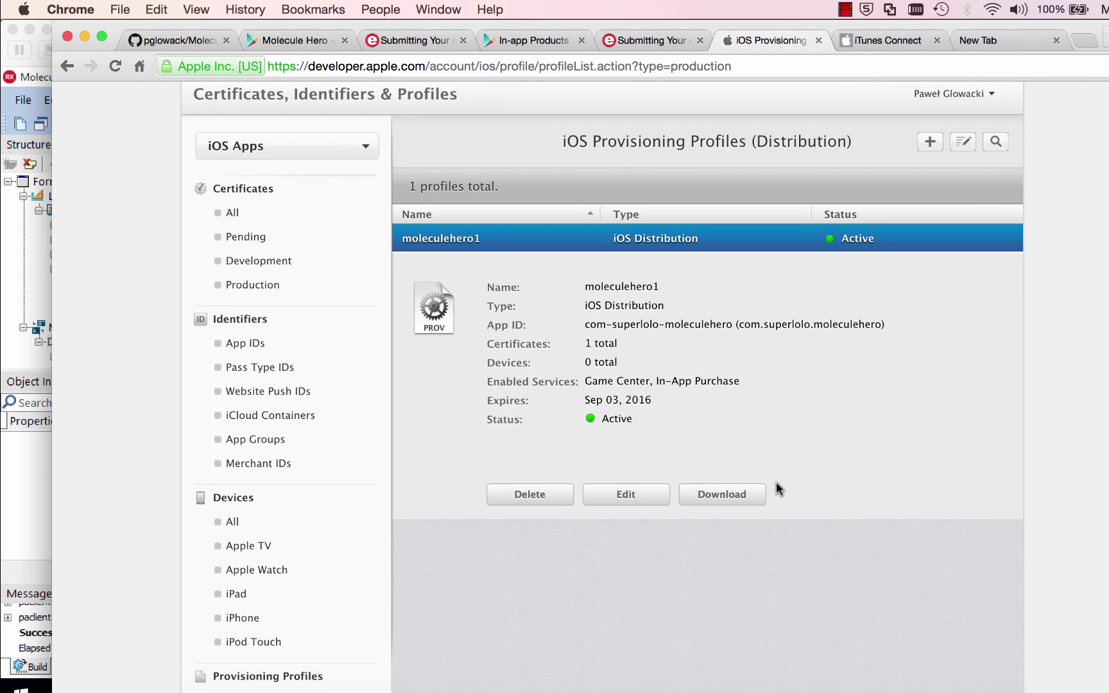
pyautogui.scroll(-1, 829, 417)
pyautogui.scroll(3, 830, 417)
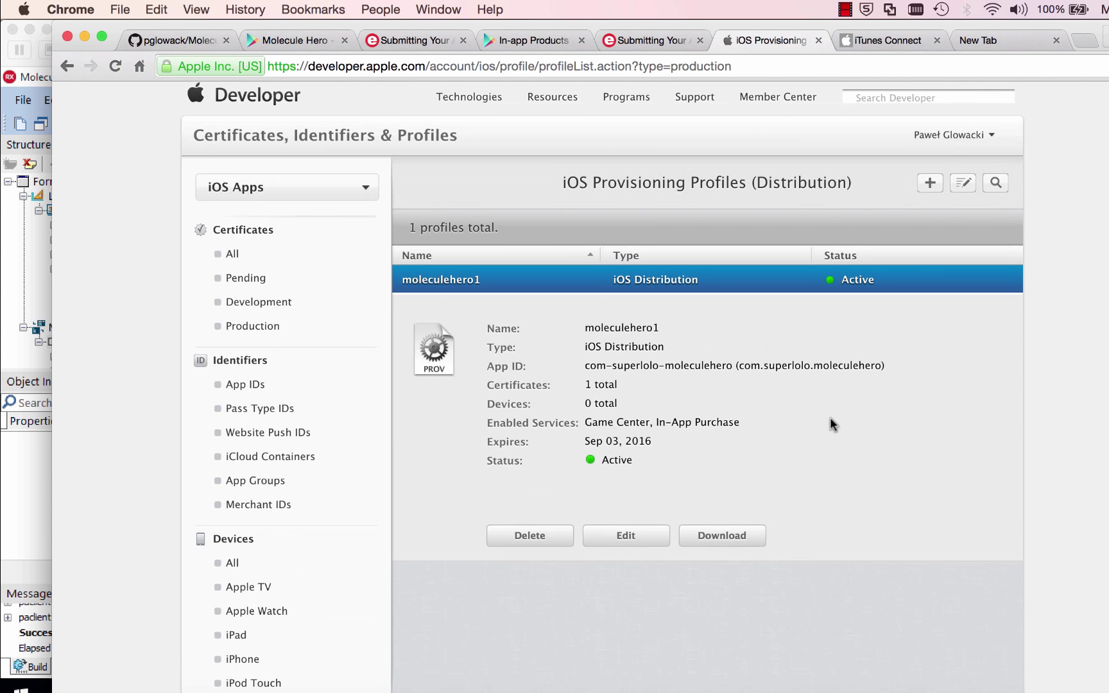
# Start a new iOS provisioning profile and choose App Store distribution as its type
pyautogui.click(931, 190)
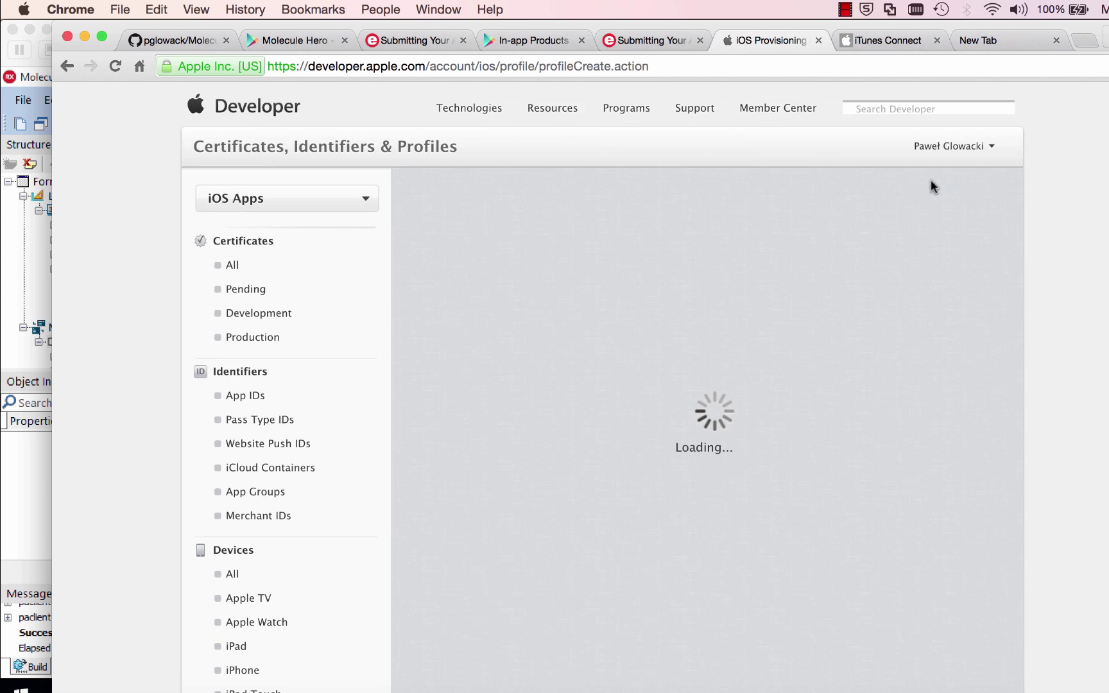
pyautogui.scroll(-3, 746, 407)
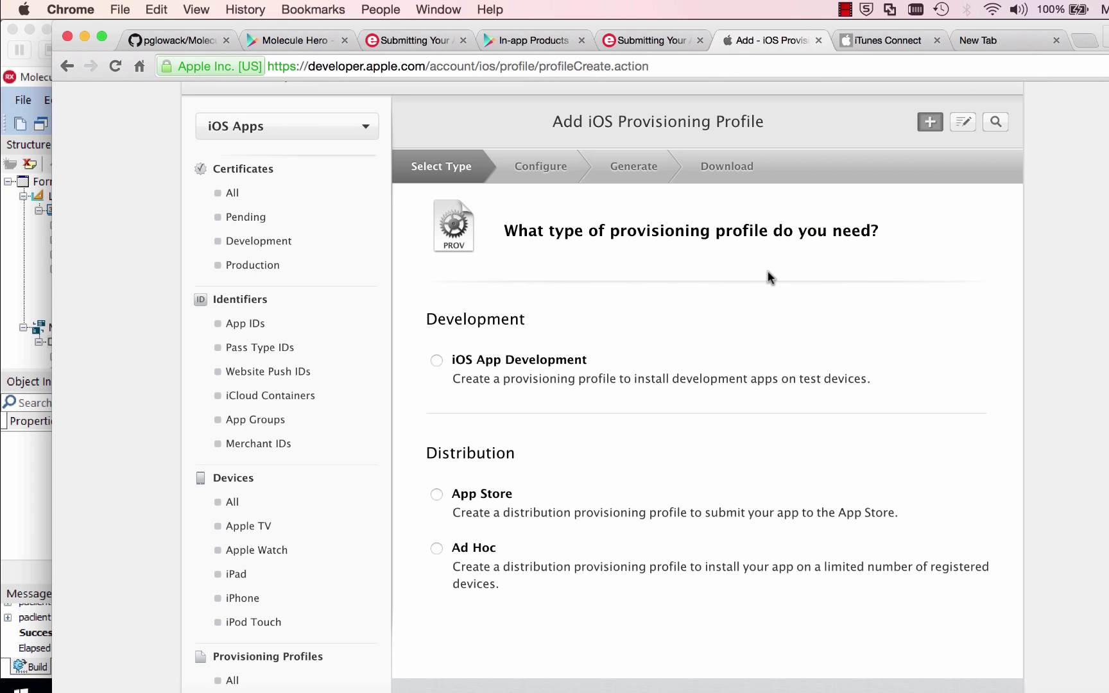
pyautogui.click(436, 493)
pyautogui.scroll(-3, 669, 500)
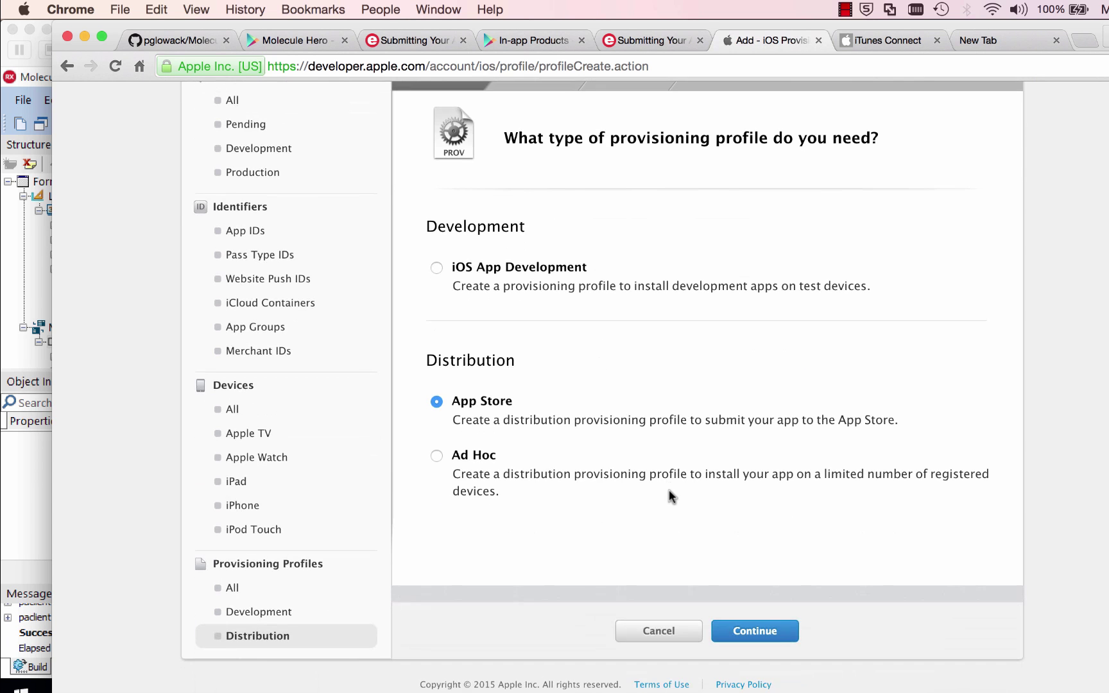
pyautogui.click(760, 630)
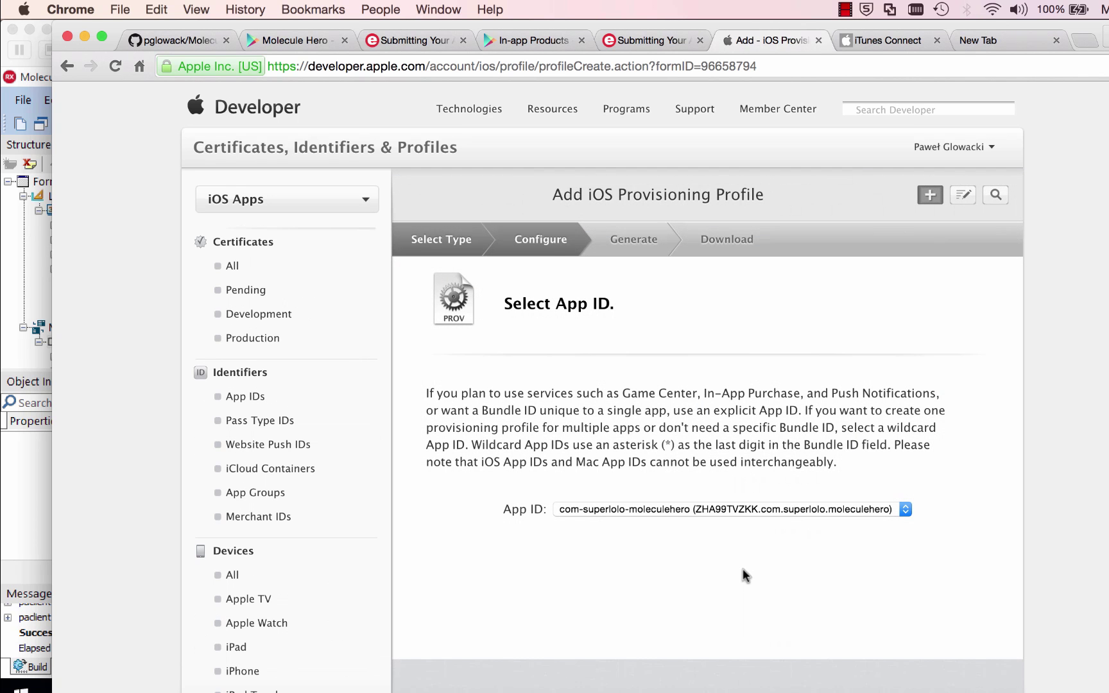
# Assign the com-superlolo-moleculehero App ID to the new profile and include the iOS Distribution certificate
pyautogui.click(752, 510)
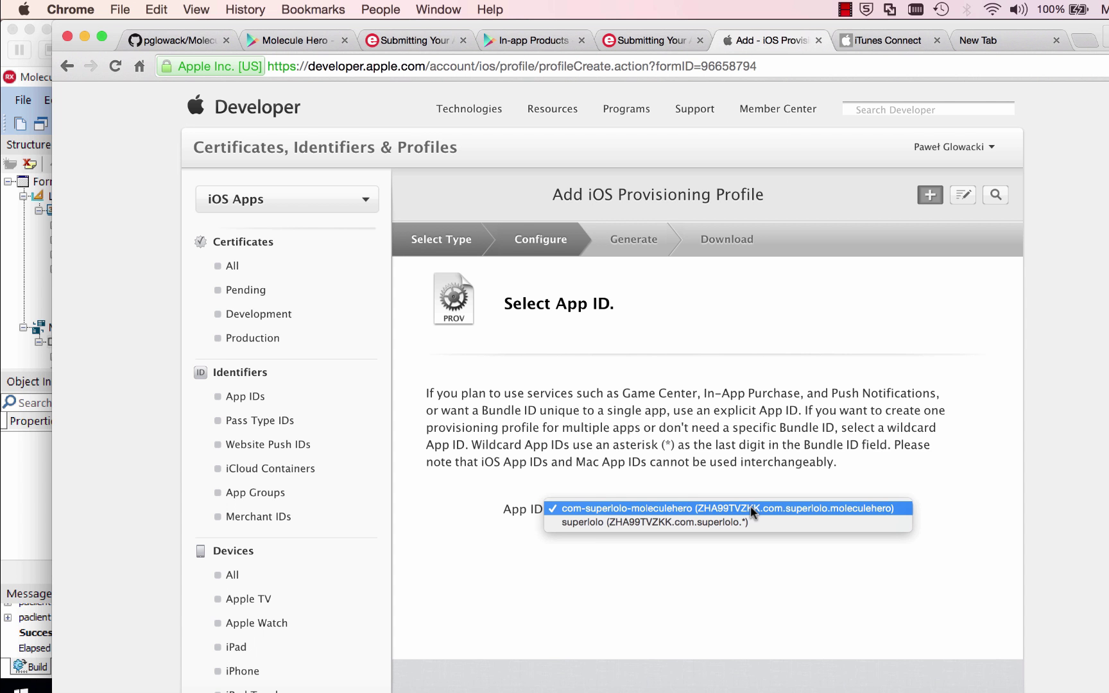
pyautogui.click(730, 510)
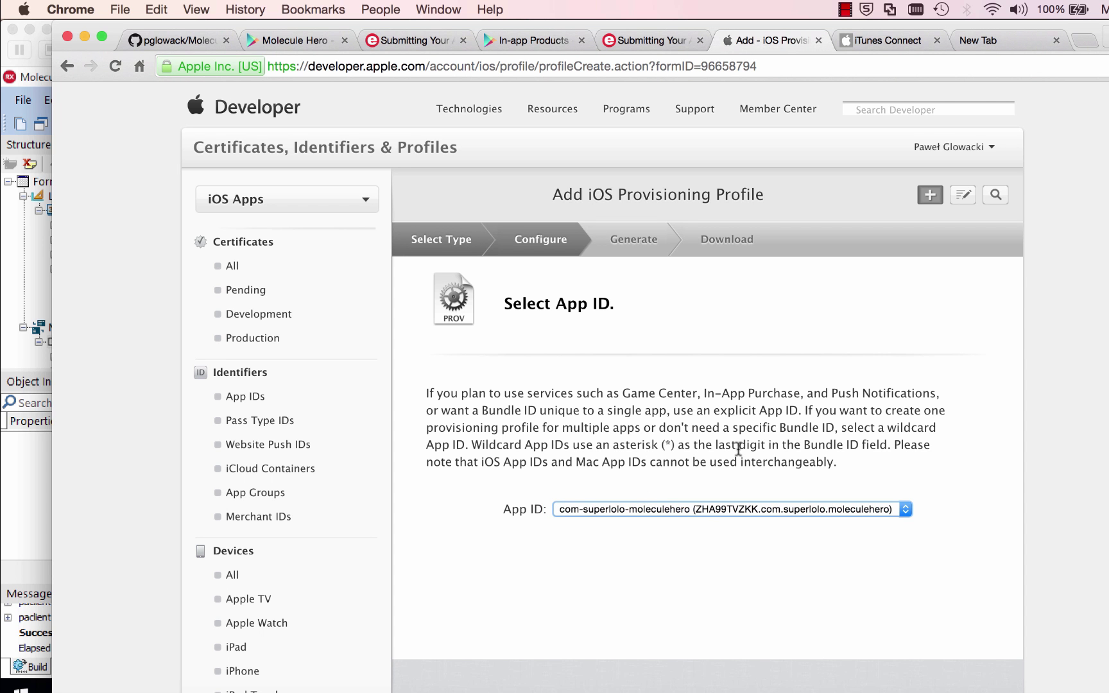
pyautogui.scroll(-5, 588, 507)
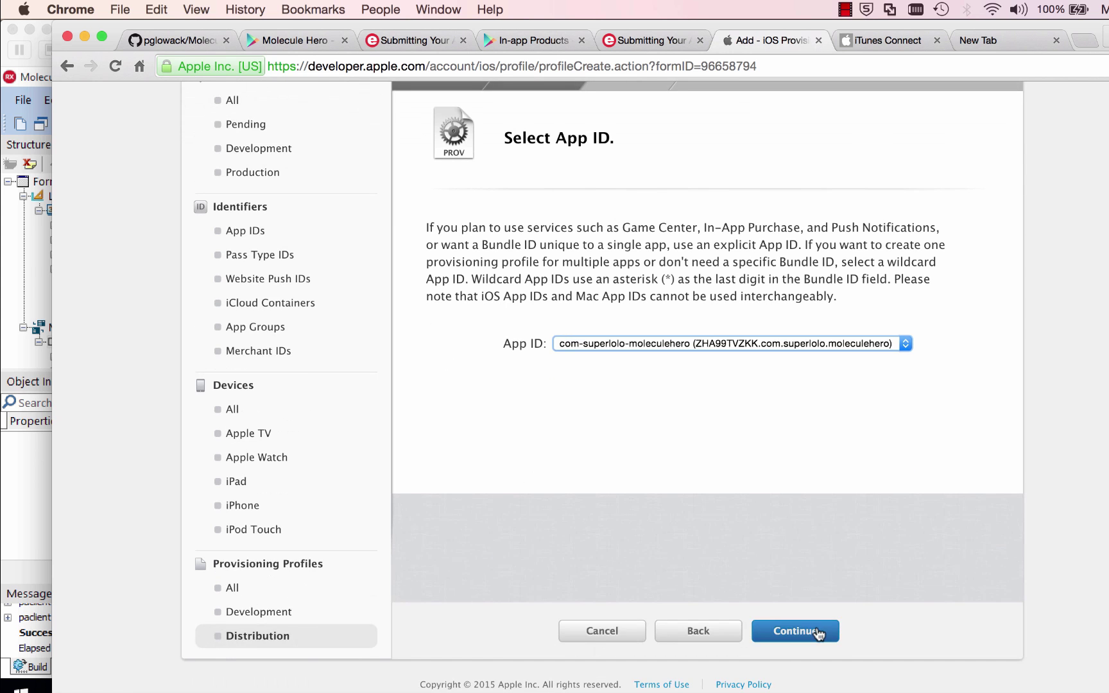
pyautogui.click(831, 631)
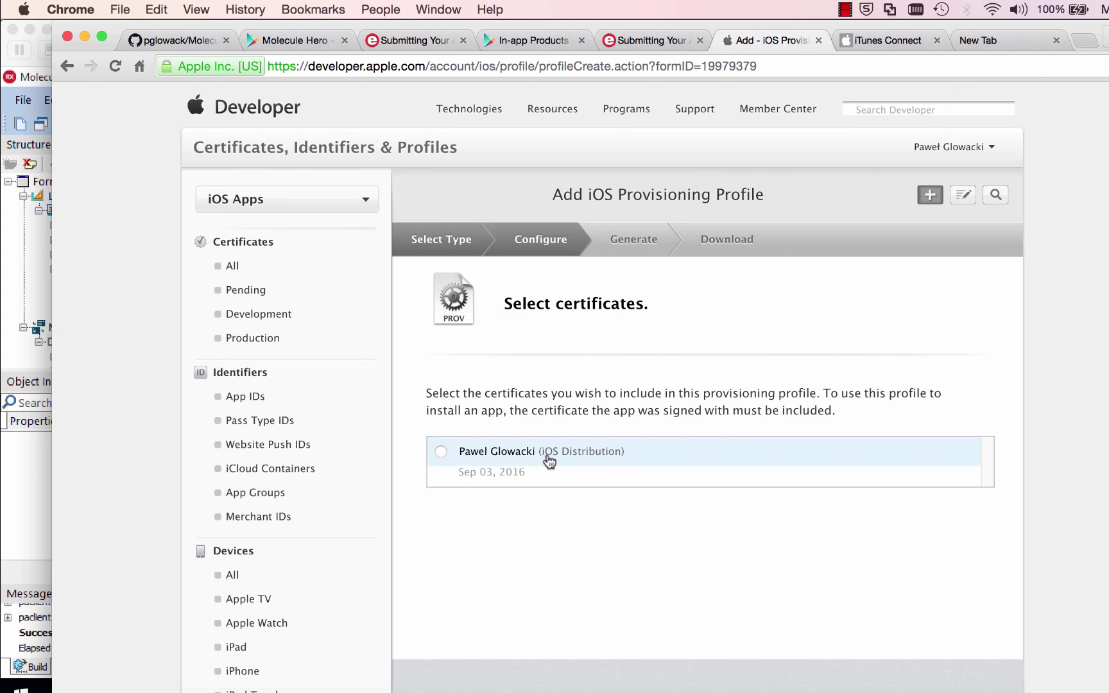
pyautogui.click(441, 451)
pyautogui.scroll(-3, 735, 433)
pyautogui.scroll(-1, 737, 372)
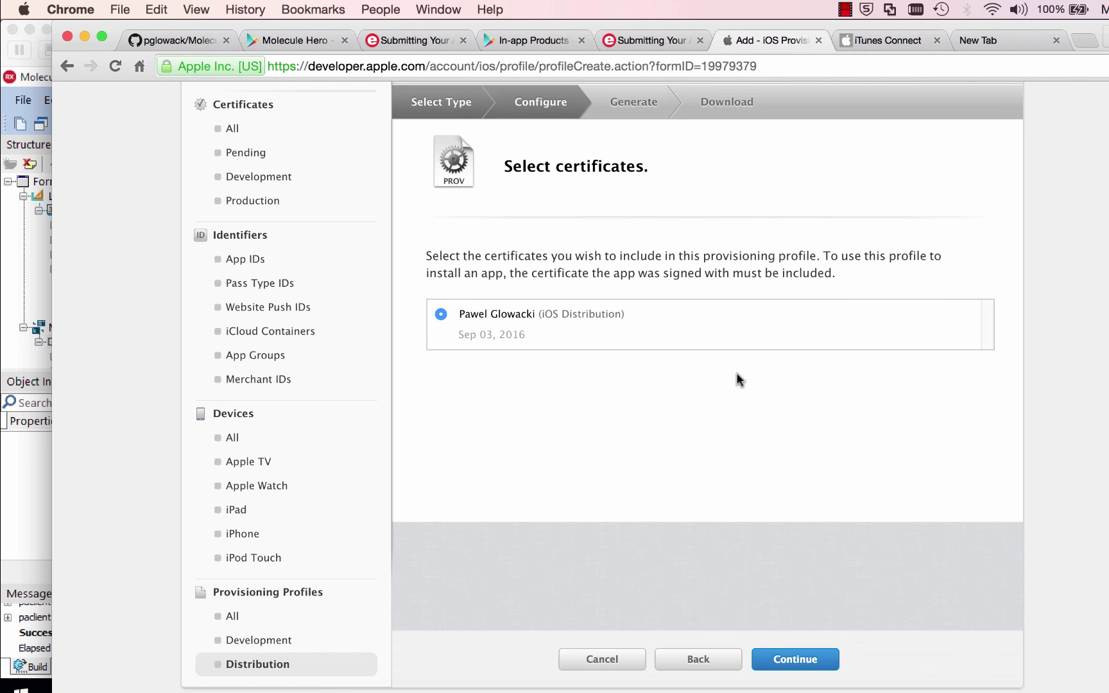
pyautogui.click(795, 659)
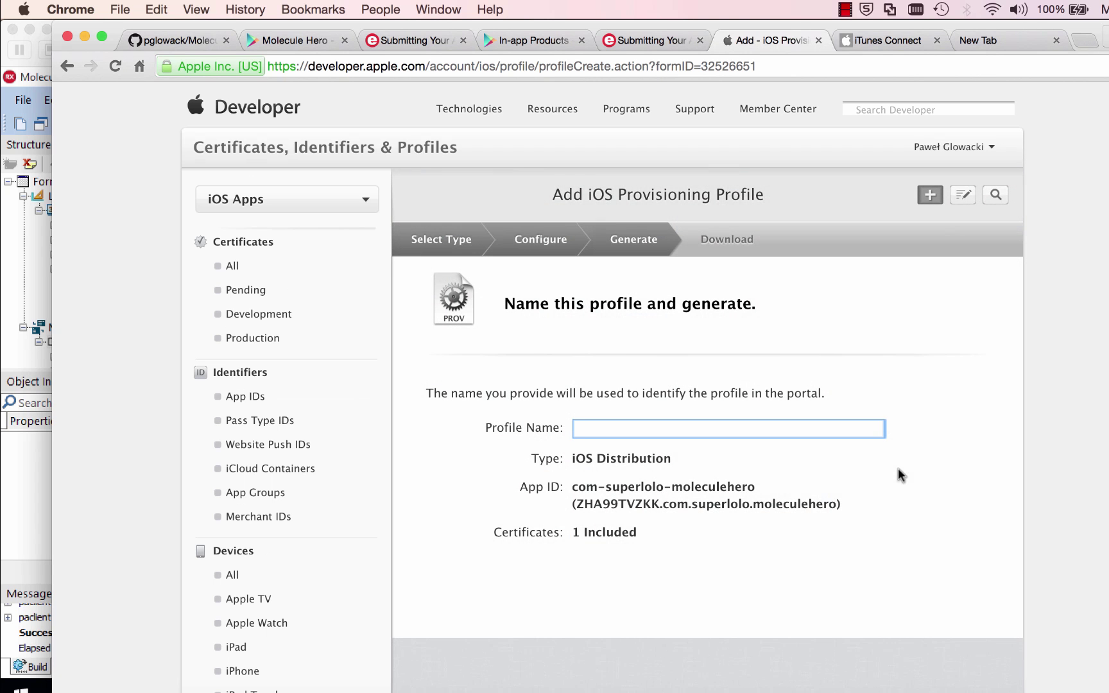
# Name the provisioning profile moleculehero2 and generate it
pyautogui.write('mo')
pyautogui.scroll(-2, 717, 424)
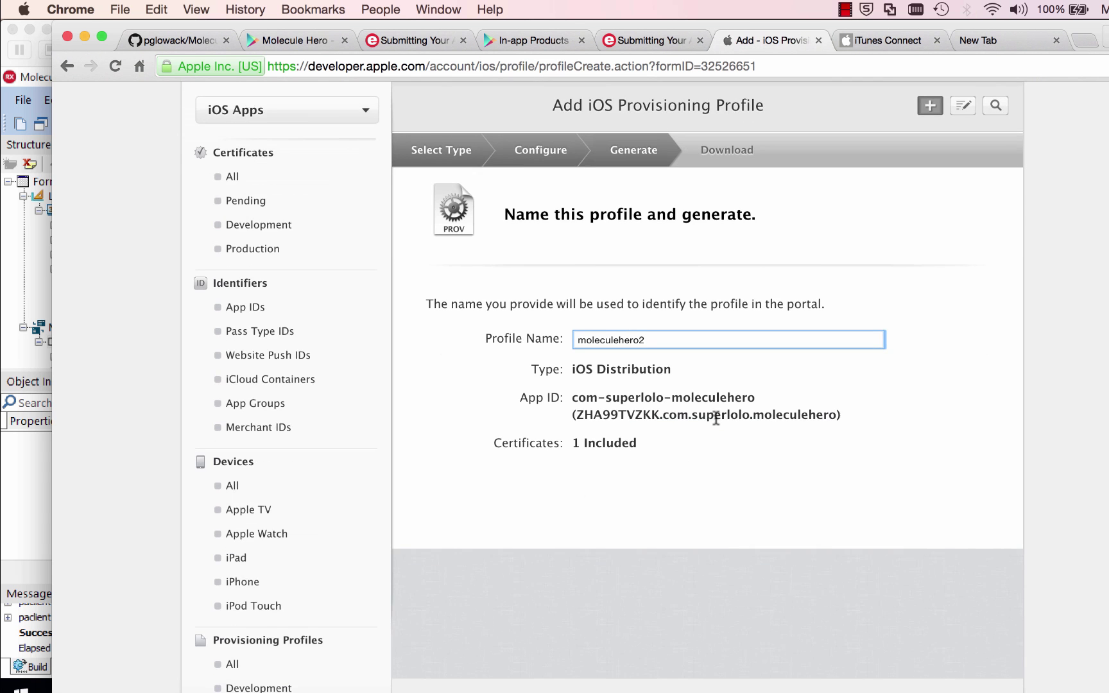
pyautogui.scroll(-2, 718, 430)
pyautogui.click(789, 630)
pyautogui.scroll(-3, 824, 534)
pyautogui.click(813, 628)
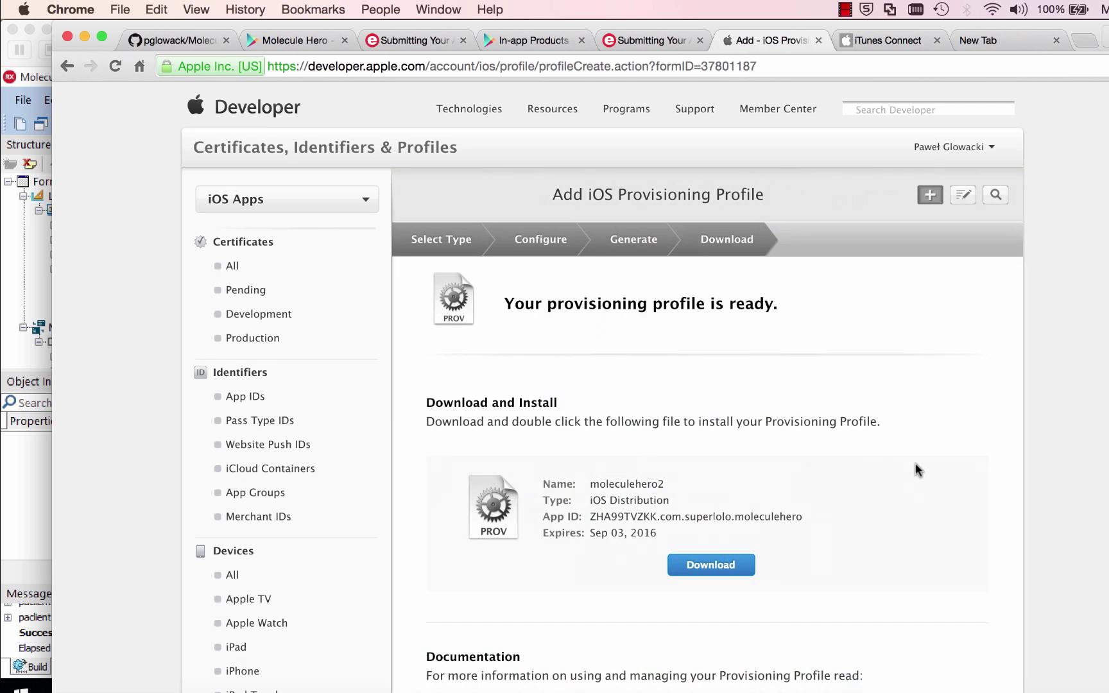
# Download the moleculehero2 provisioning profile and open the file to install it in Xcode, returning to Chrome
pyautogui.scroll(-3, 917, 462)
pyautogui.click(723, 404)
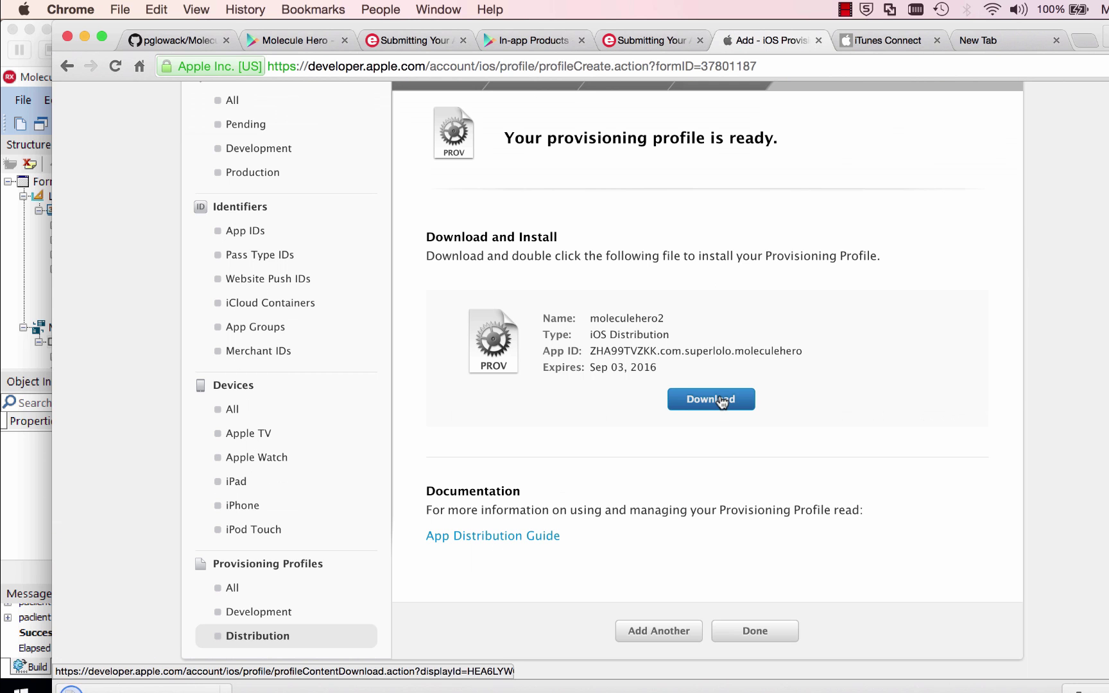
pyautogui.click(77, 688)
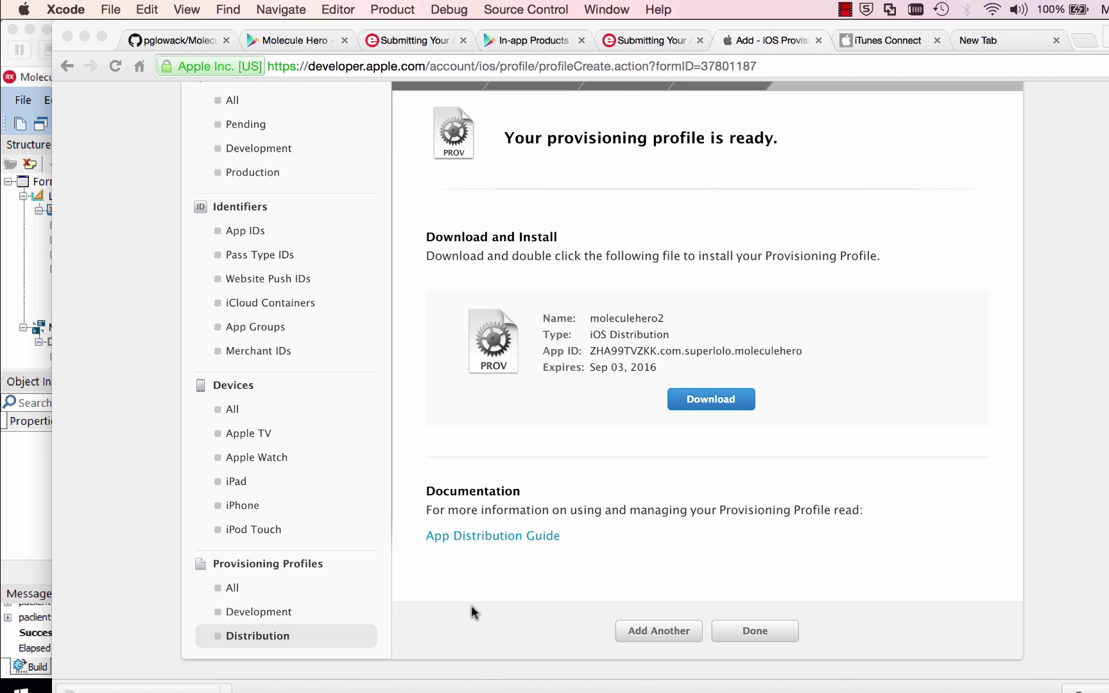
pyautogui.click(23, 484)
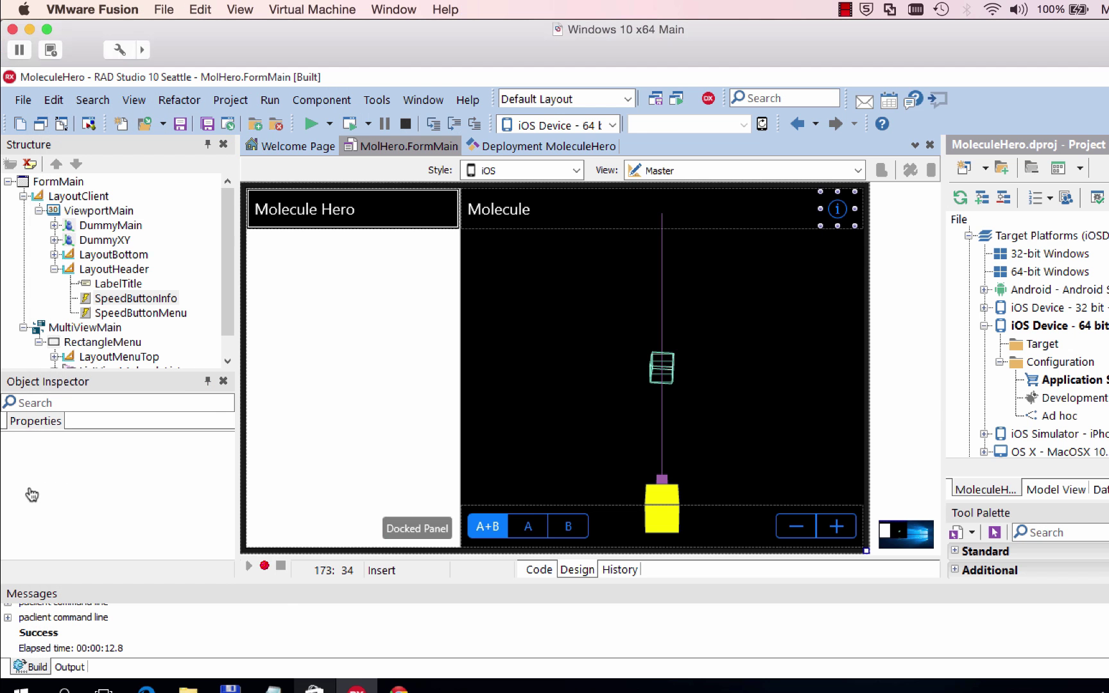
pyautogui.click(248, 689)
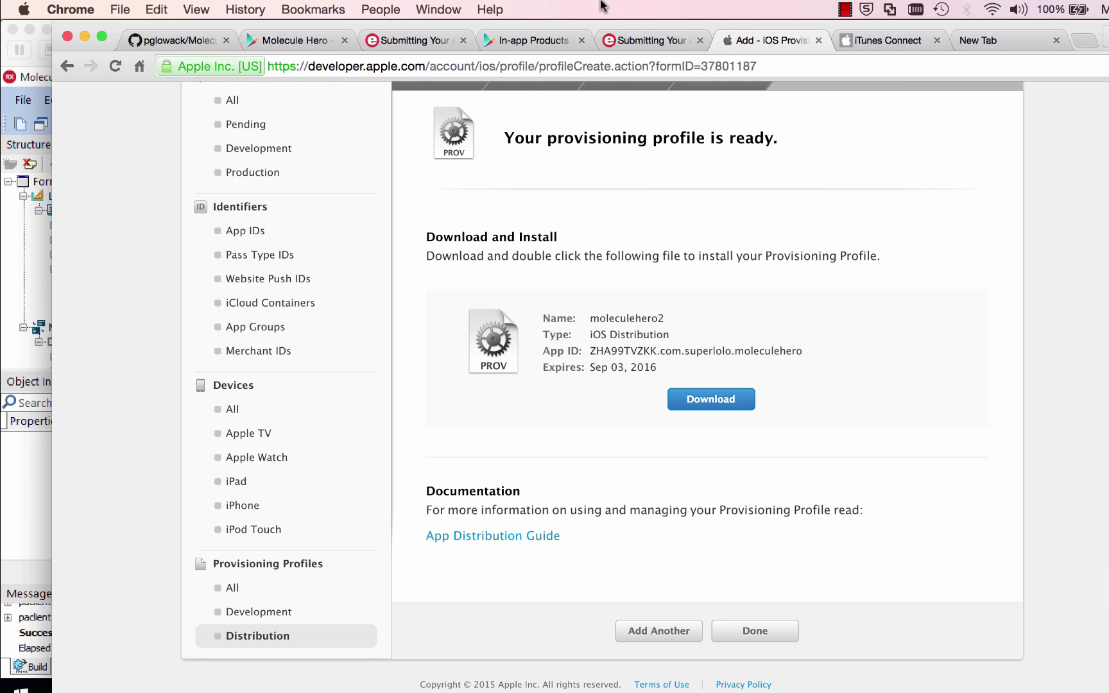
# Review the documentation on submitting to the iOS App Store, highlighting the example bundle identifier, and return to the generated provisioning profile page
pyautogui.click(653, 42)
pyautogui.scroll(-2, 529, 384)
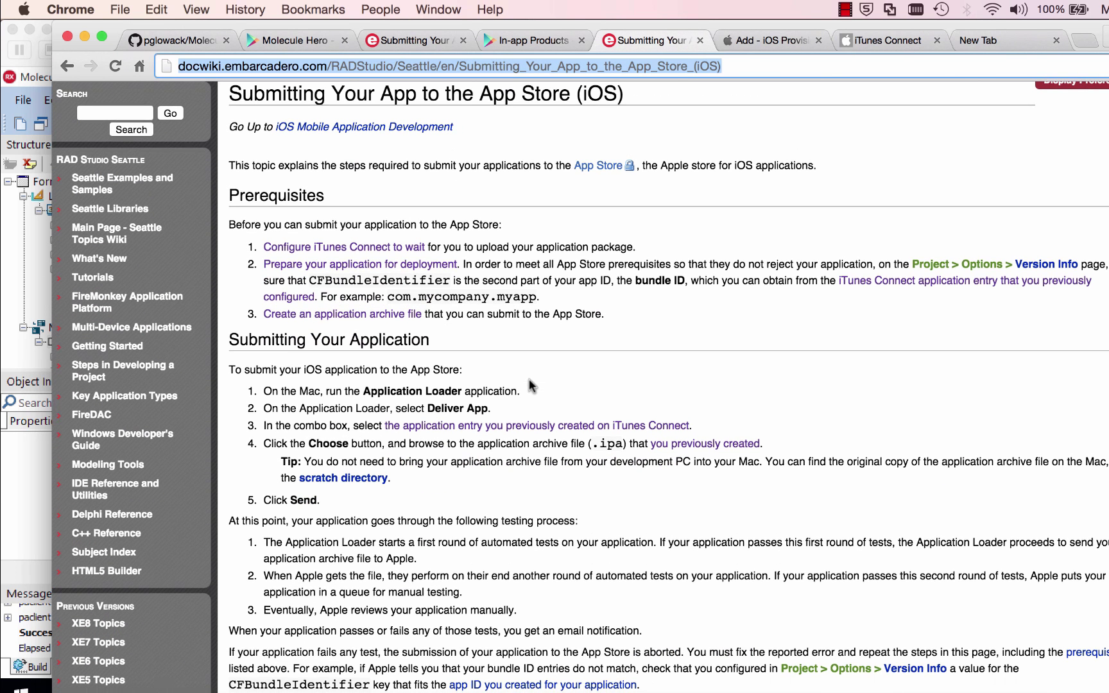
pyautogui.moveTo(387, 296); pyautogui.dragTo(542, 296)
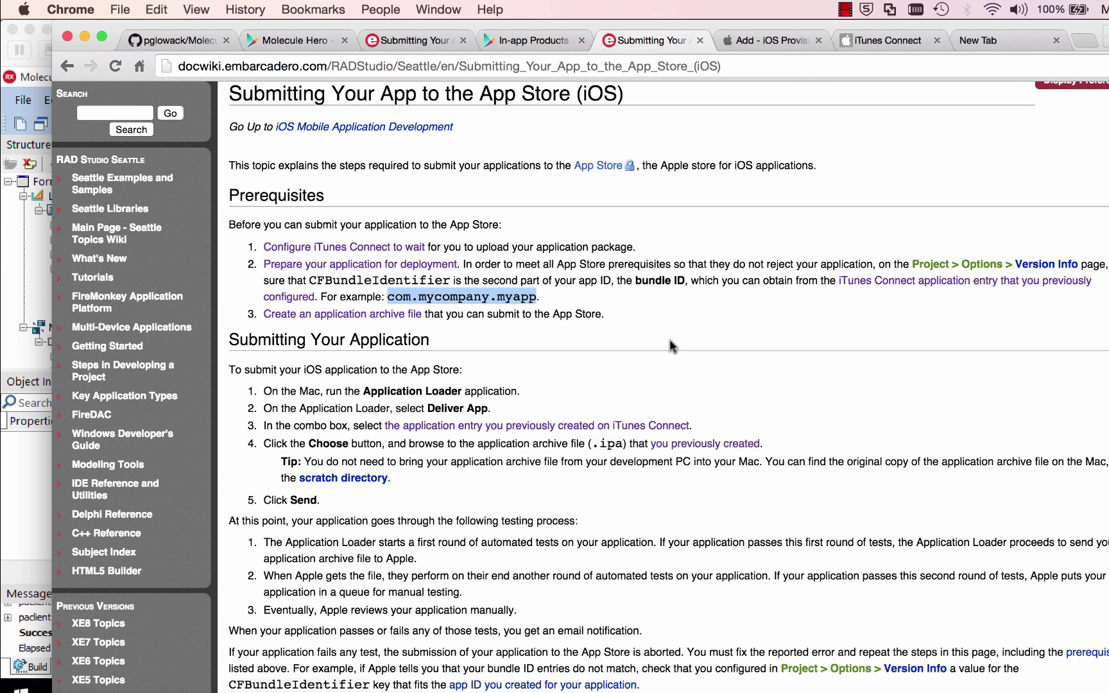
pyautogui.click(765, 38)
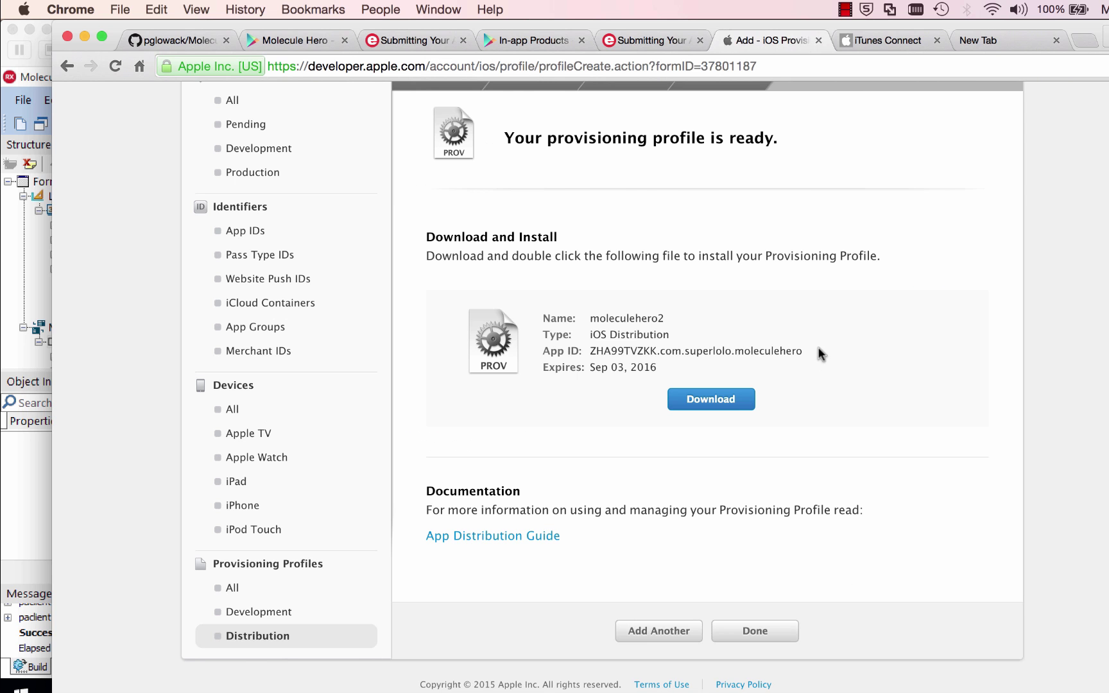
# Switch to RAD Studio in VMware Fusion, make it full screen, and view the build types in the MoleculeHero project's provisioning options
pyautogui.click(26, 500)
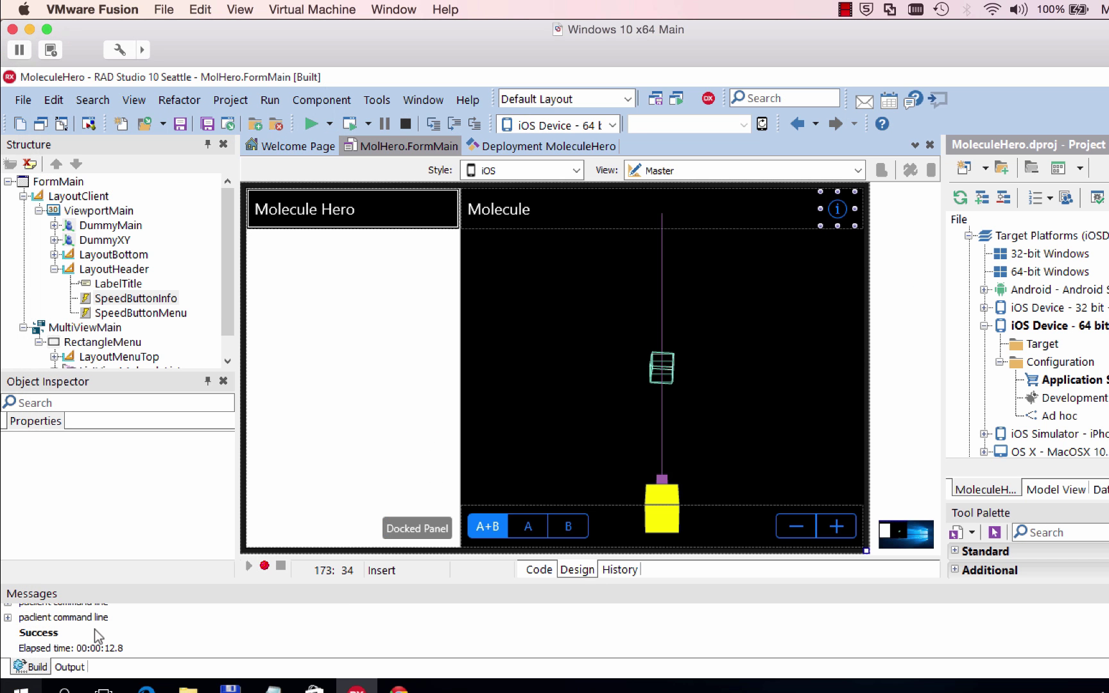
pyautogui.press('ctrl+super+f')
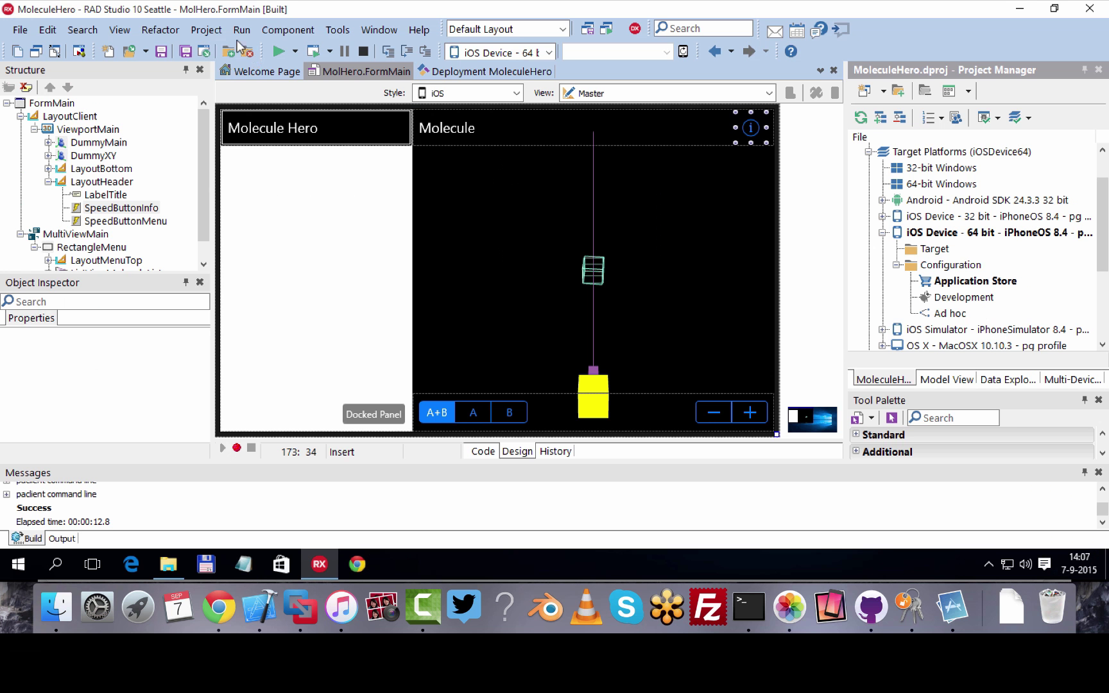
pyautogui.click(202, 35)
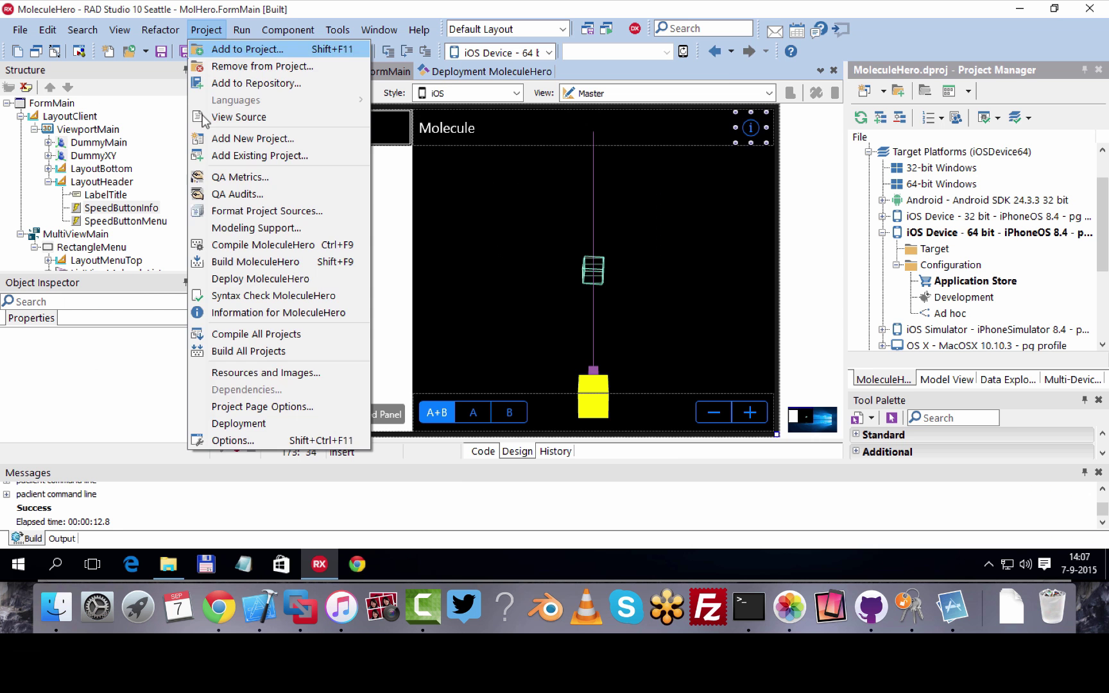
pyautogui.click(243, 441)
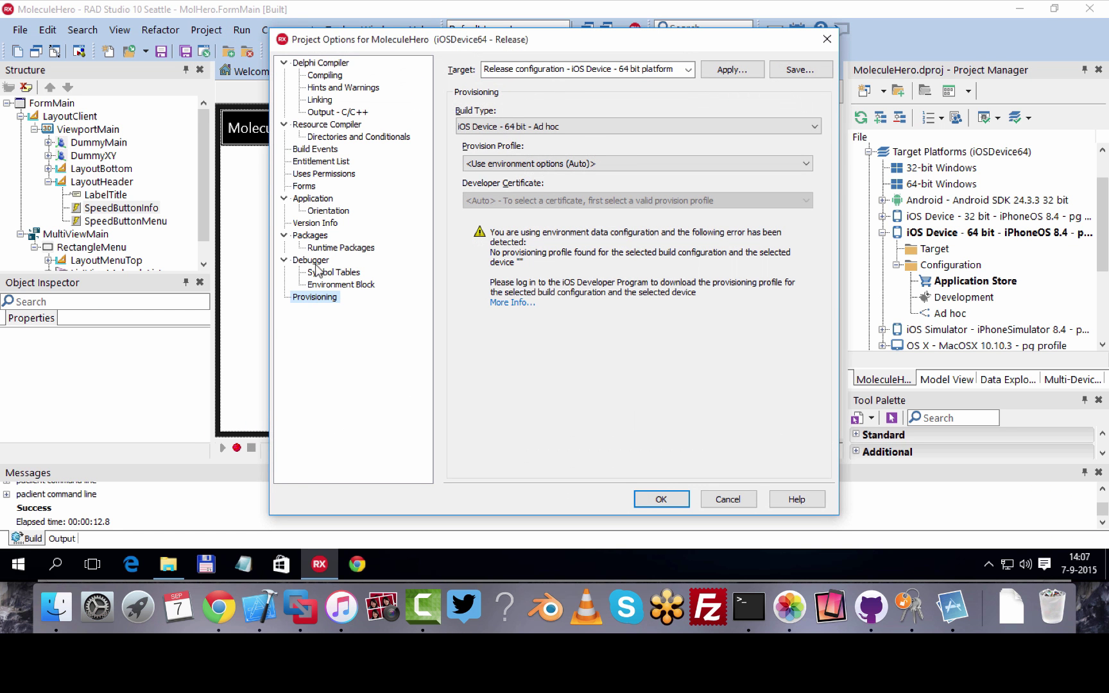
pyautogui.click(577, 127)
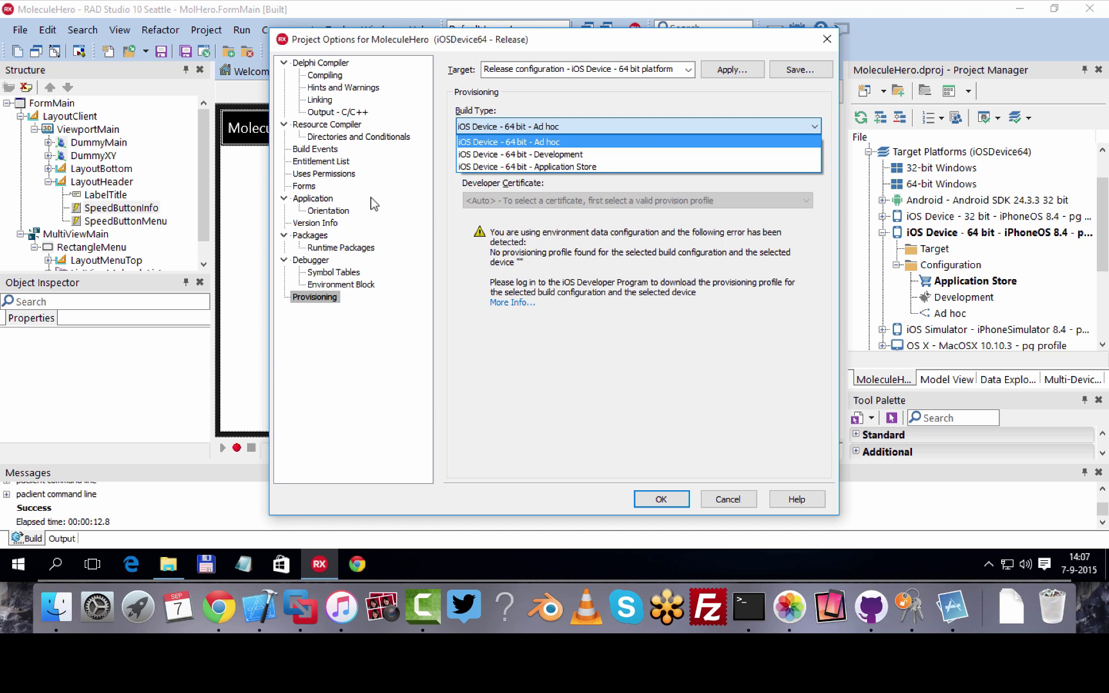
pyautogui.click(312, 200)
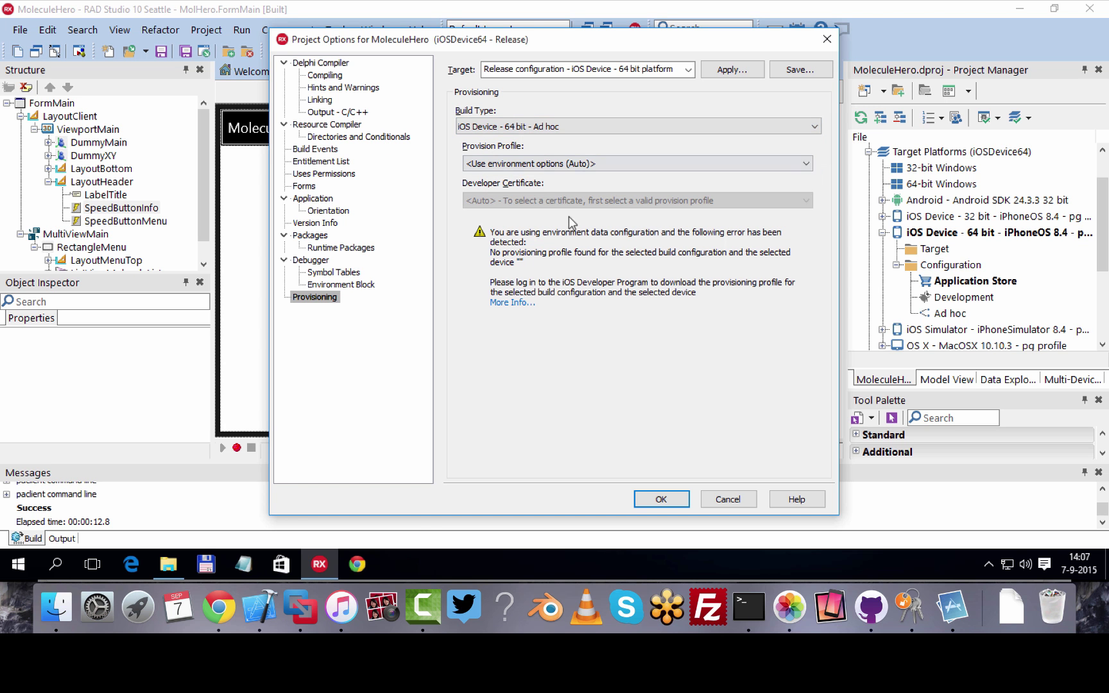
# Inspect the CFBundleIdentifier in the project's version info for the Release configuration of the iOS Device 64-bit platform
pyautogui.click(317, 222)
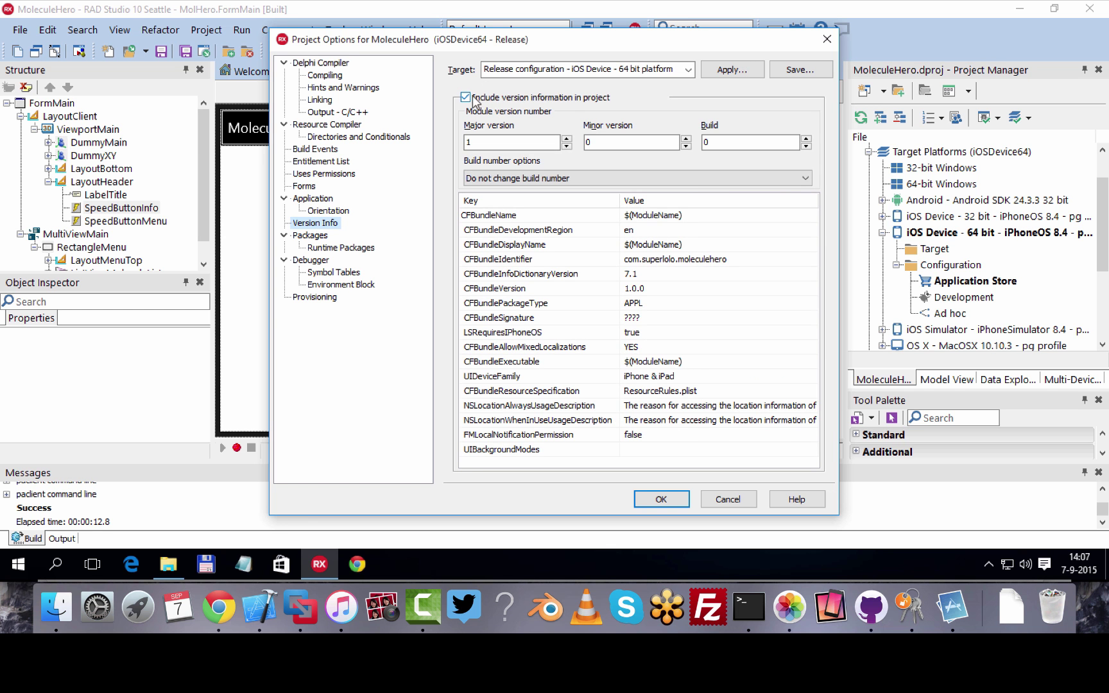
pyautogui.click(539, 69)
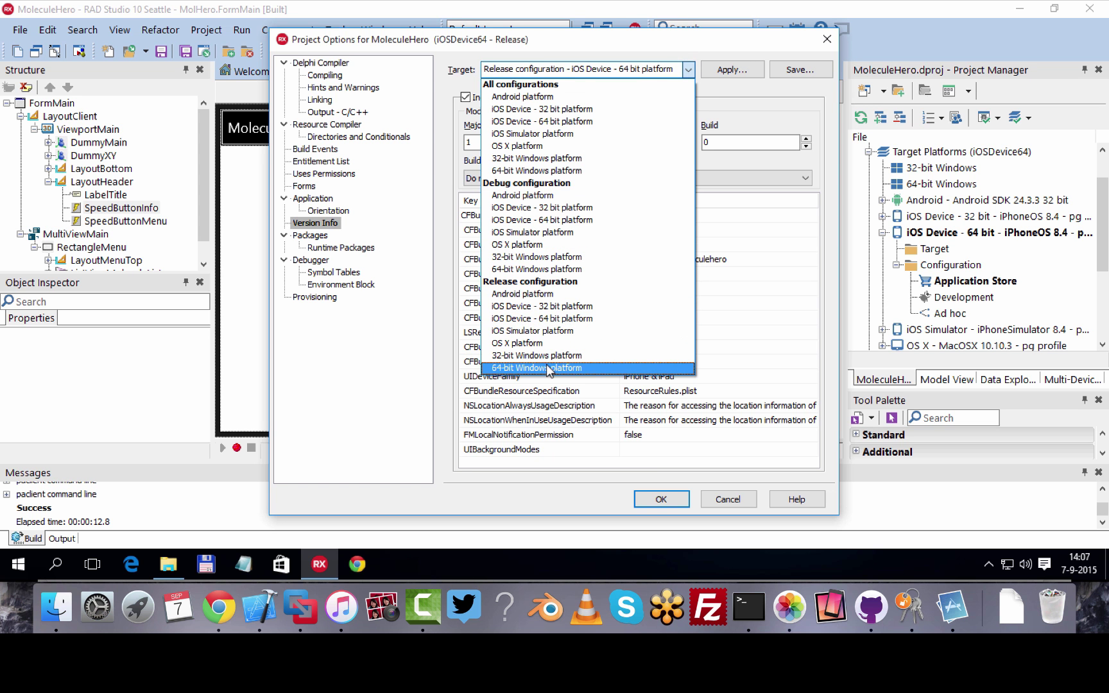
pyautogui.click(547, 319)
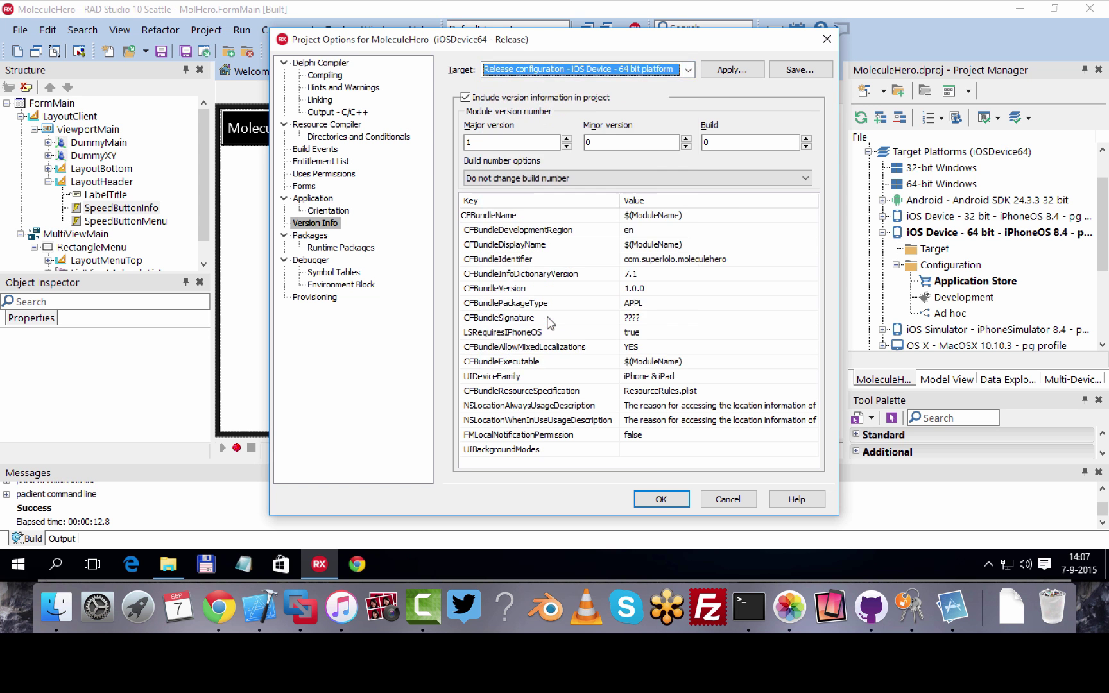
pyautogui.click(666, 260)
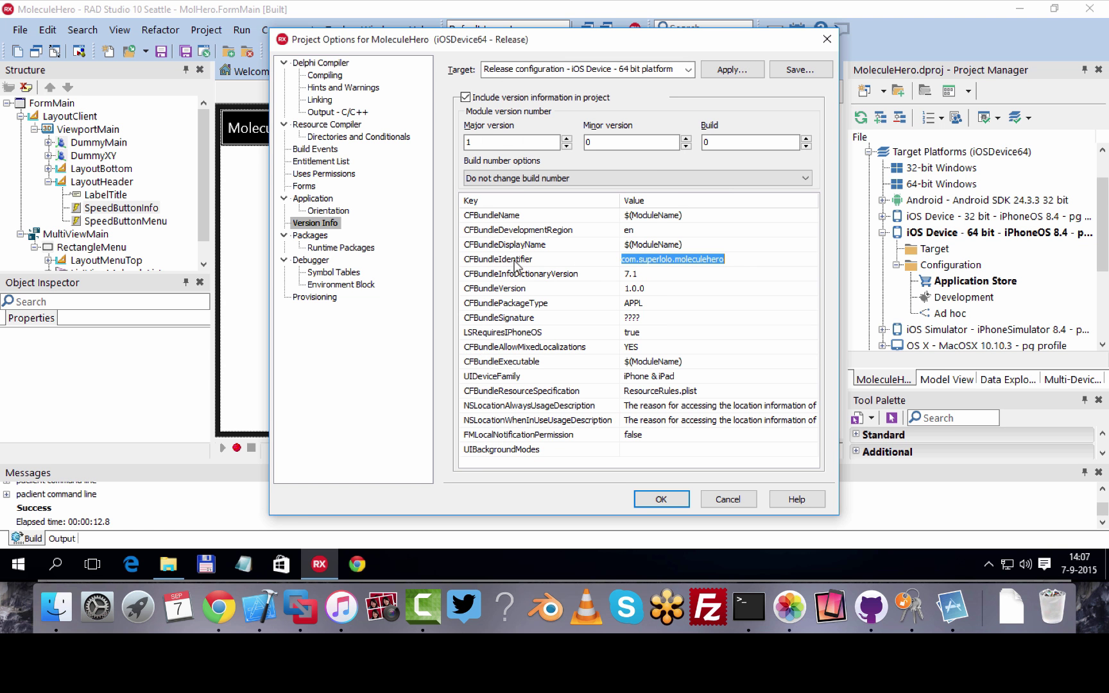
pyautogui.click(749, 260)
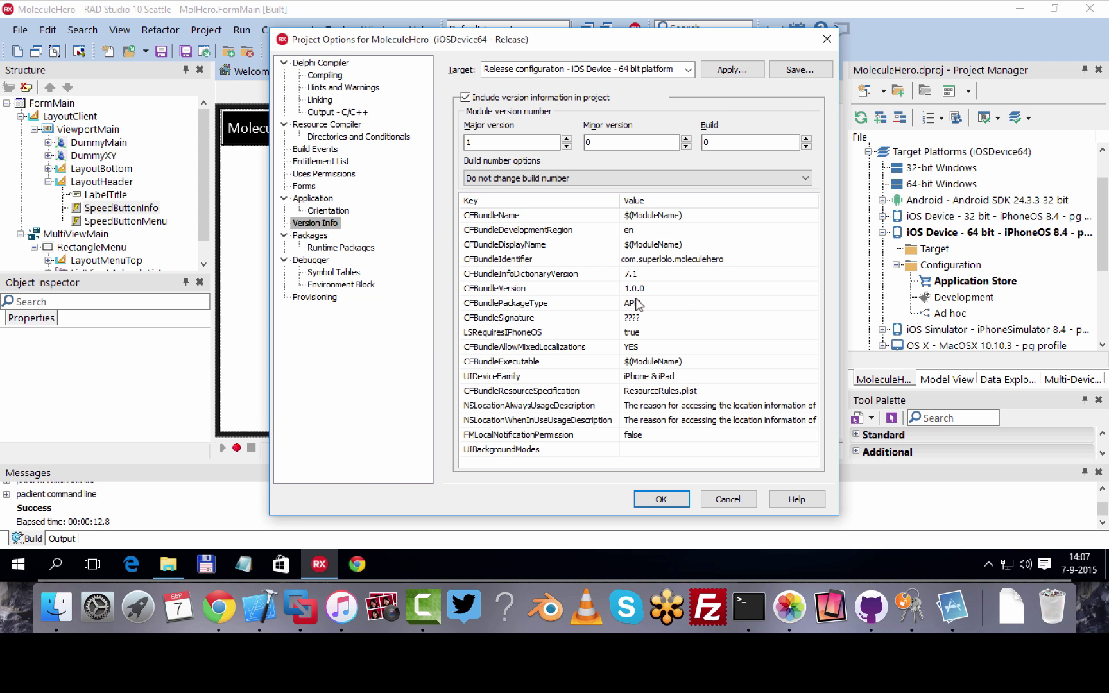
# Review the project's application icons, forms, uses permissions and entitlement list options for the 64-bit iOS release configuration
pyautogui.click(314, 198)
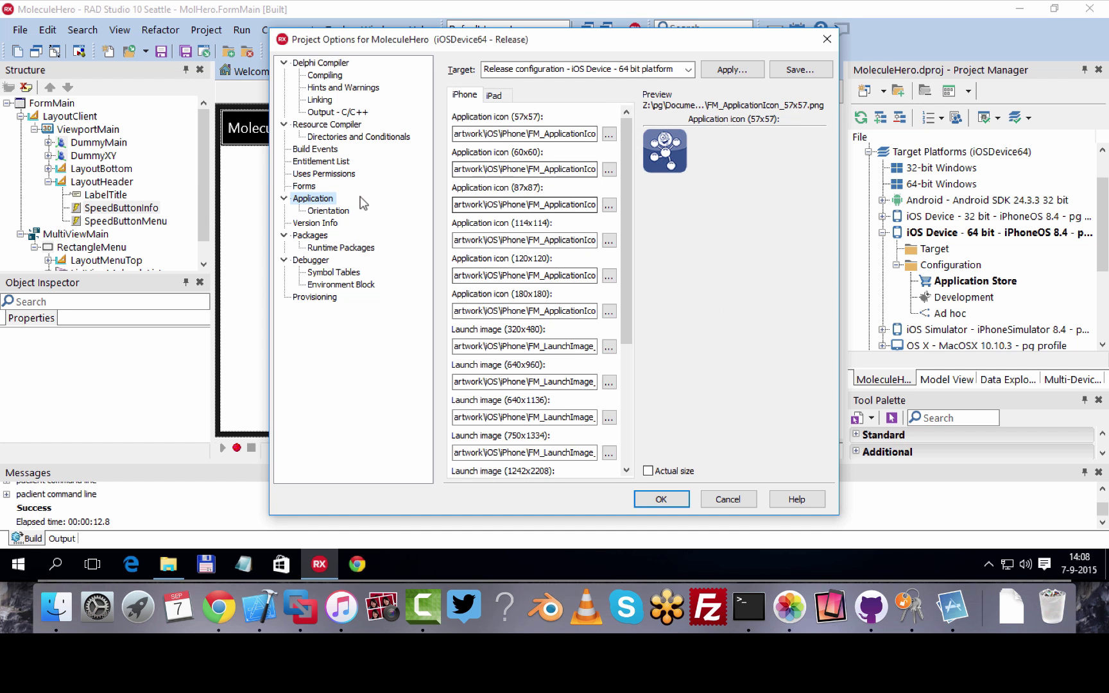
pyautogui.click(331, 175)
pyautogui.click(308, 186)
pyautogui.click(311, 175)
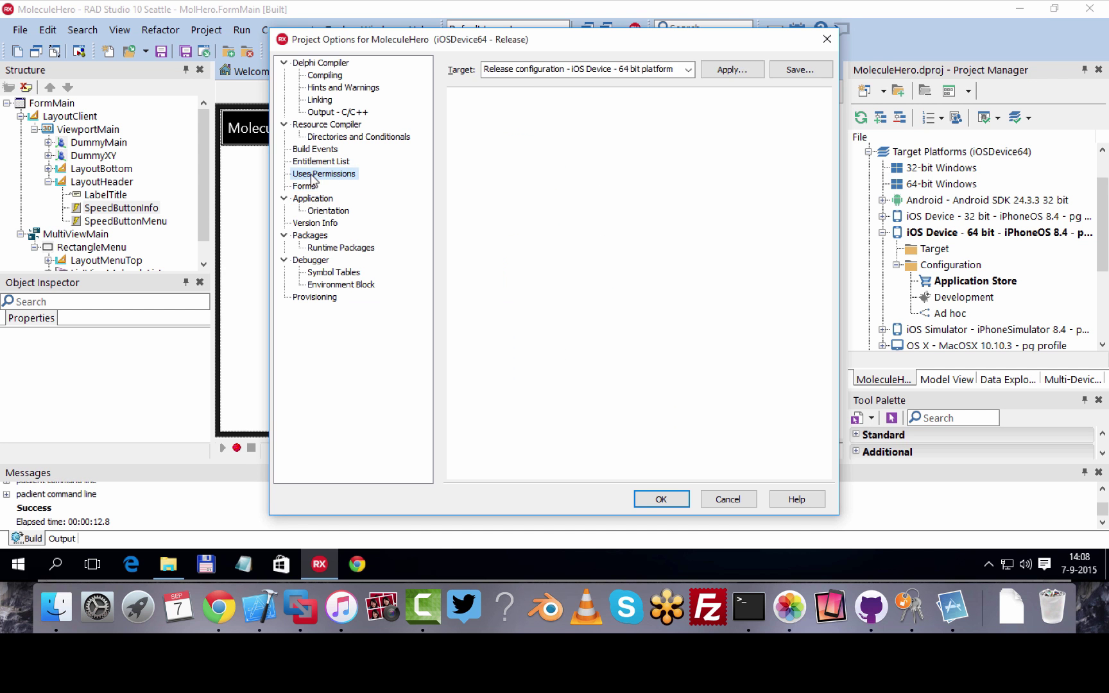
pyautogui.click(316, 162)
pyautogui.click(318, 174)
# Try the iOS Device - 64 bit - Application Store build type in the provisioning options and cancel the project options
pyautogui.click(315, 297)
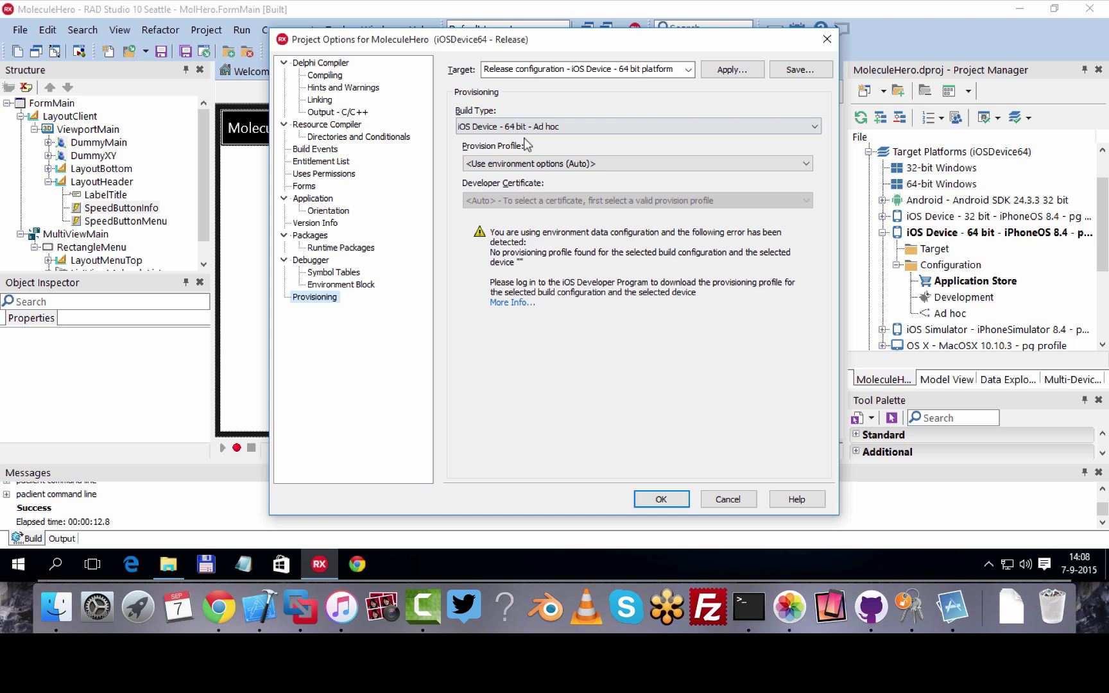
pyautogui.click(608, 128)
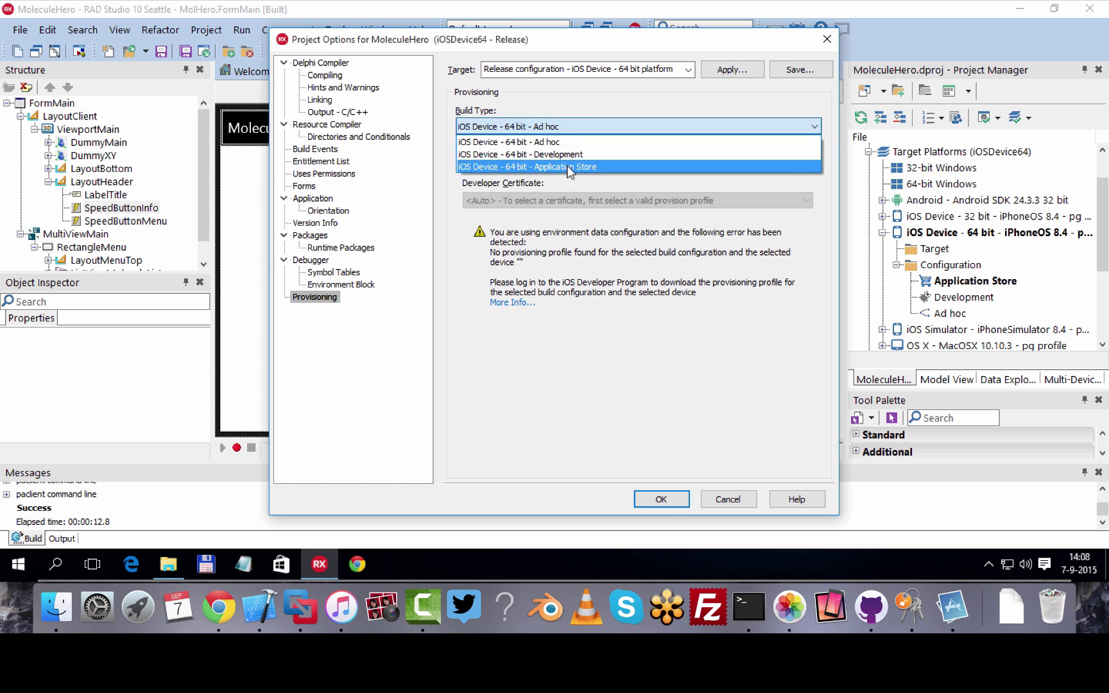
pyautogui.click(568, 165)
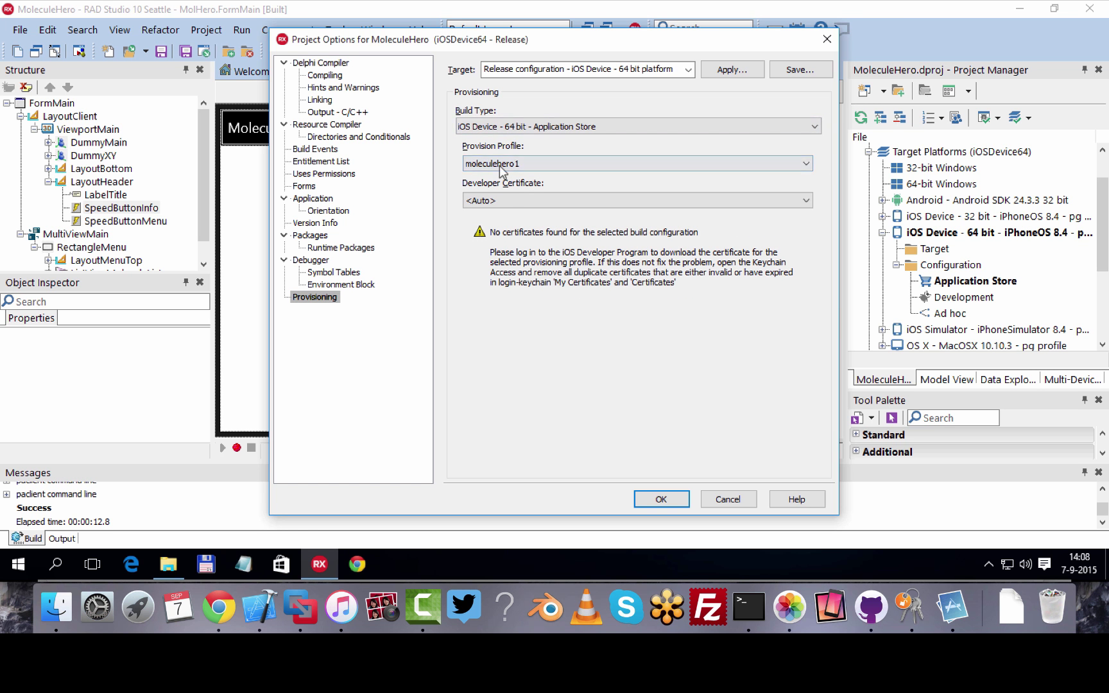
pyautogui.click(728, 499)
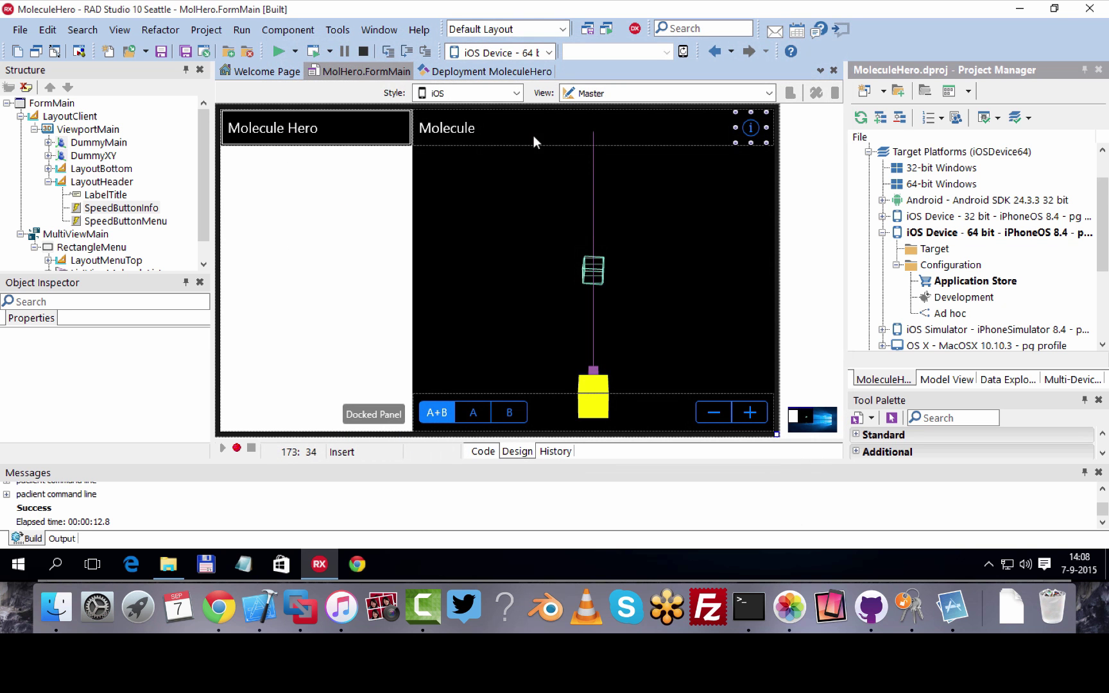
# Switch to Chrome and read the App Store documentation on submitting the application archive with Application Loader
pyautogui.click(212, 32)
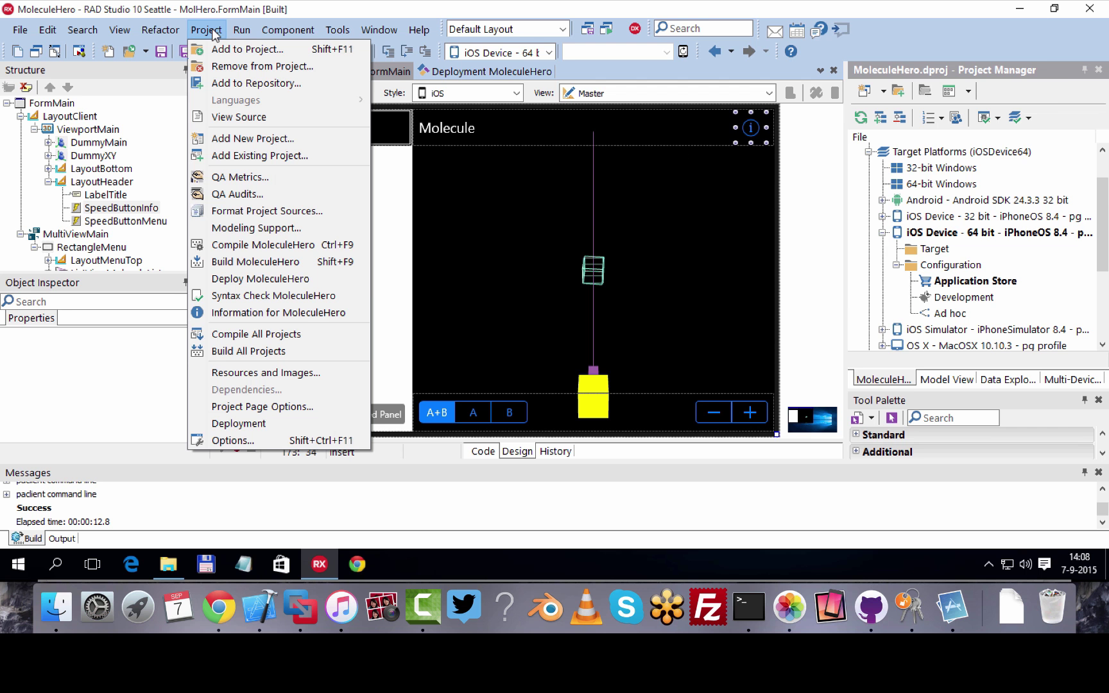
pyautogui.click(219, 607)
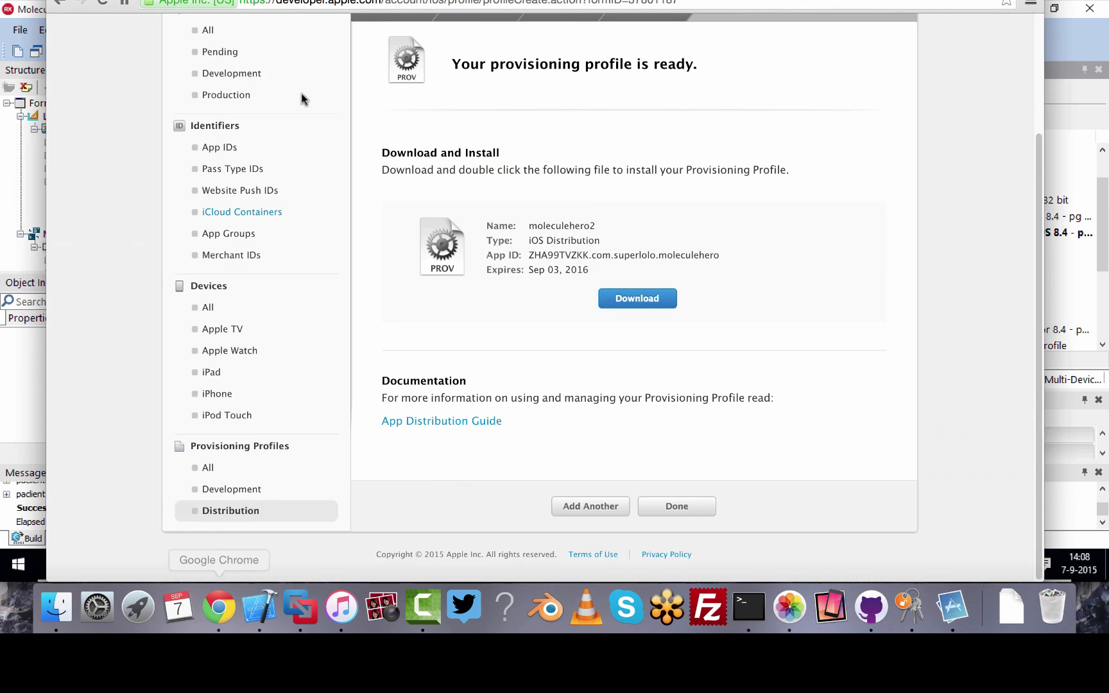
pyautogui.click(601, 18)
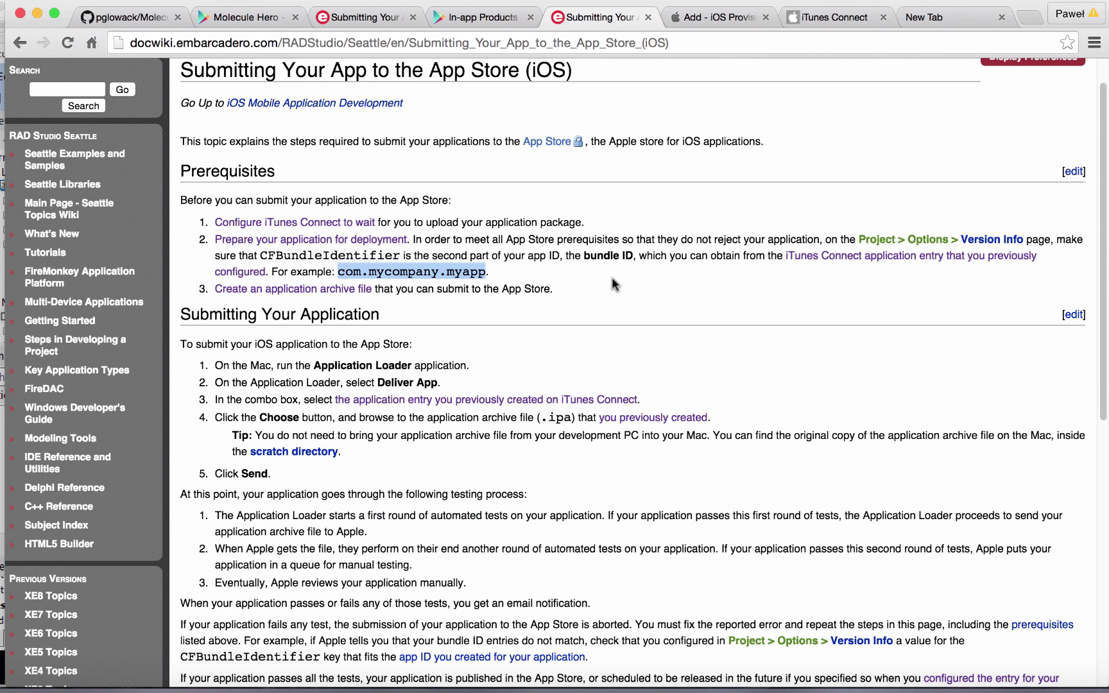
pyautogui.scroll(-2, 614, 289)
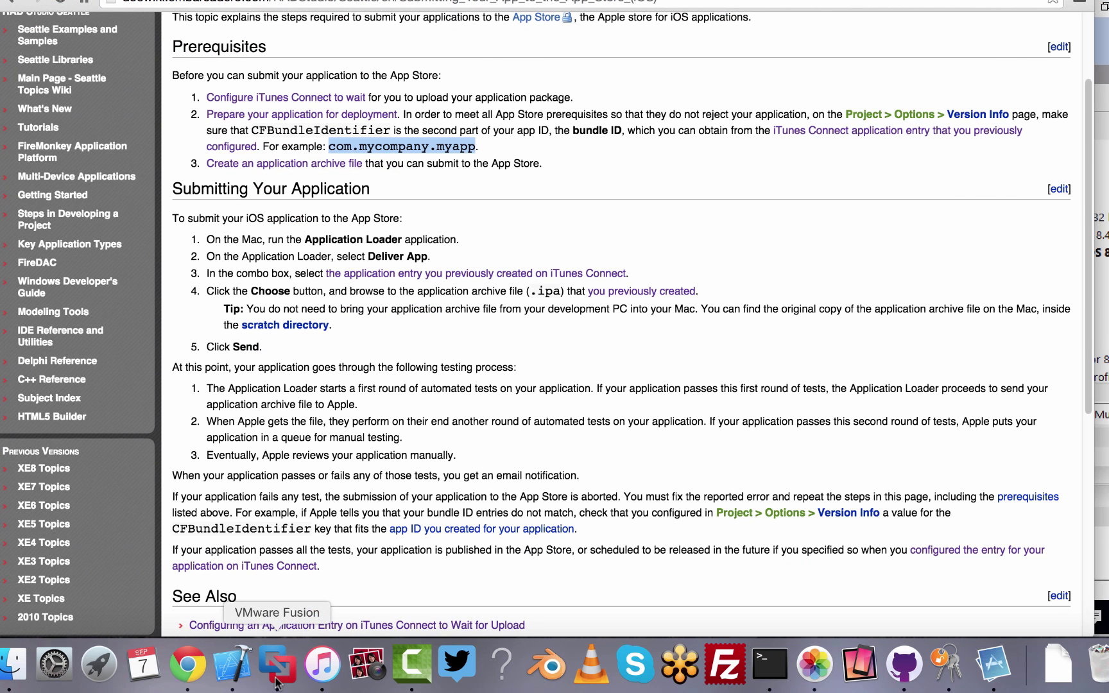
# Switch to VMware Fusion and bring up the Win7 x64 Main virtual machine with the presentation slides
pyautogui.click(276, 681)
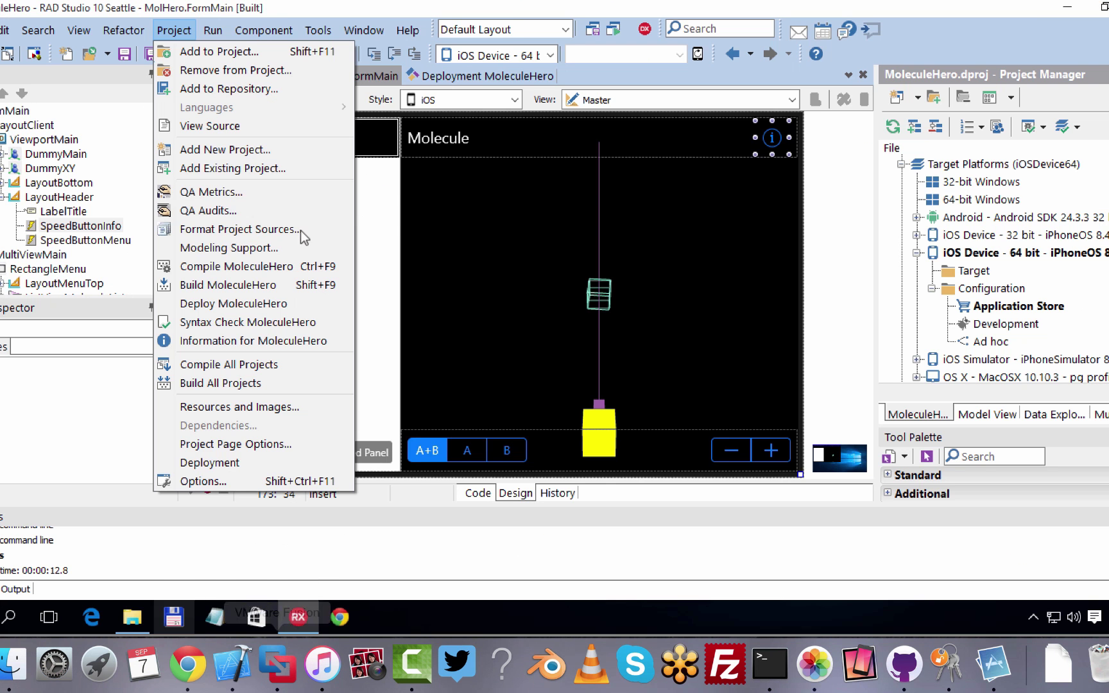
pyautogui.click(327, 1)
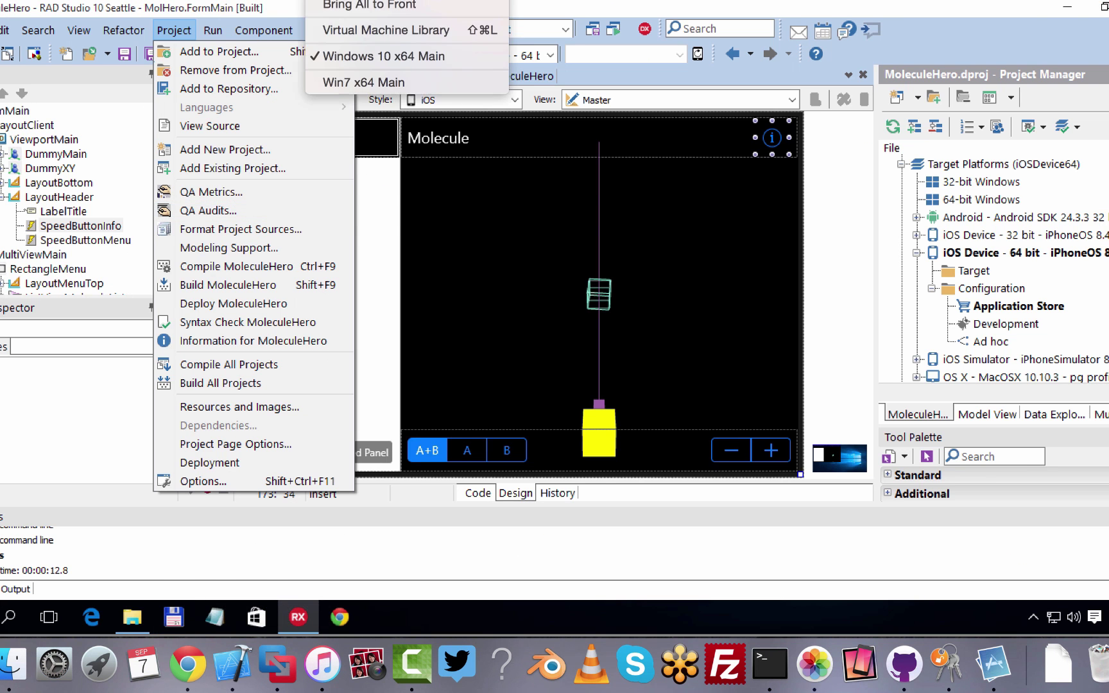
pyautogui.click(390, 81)
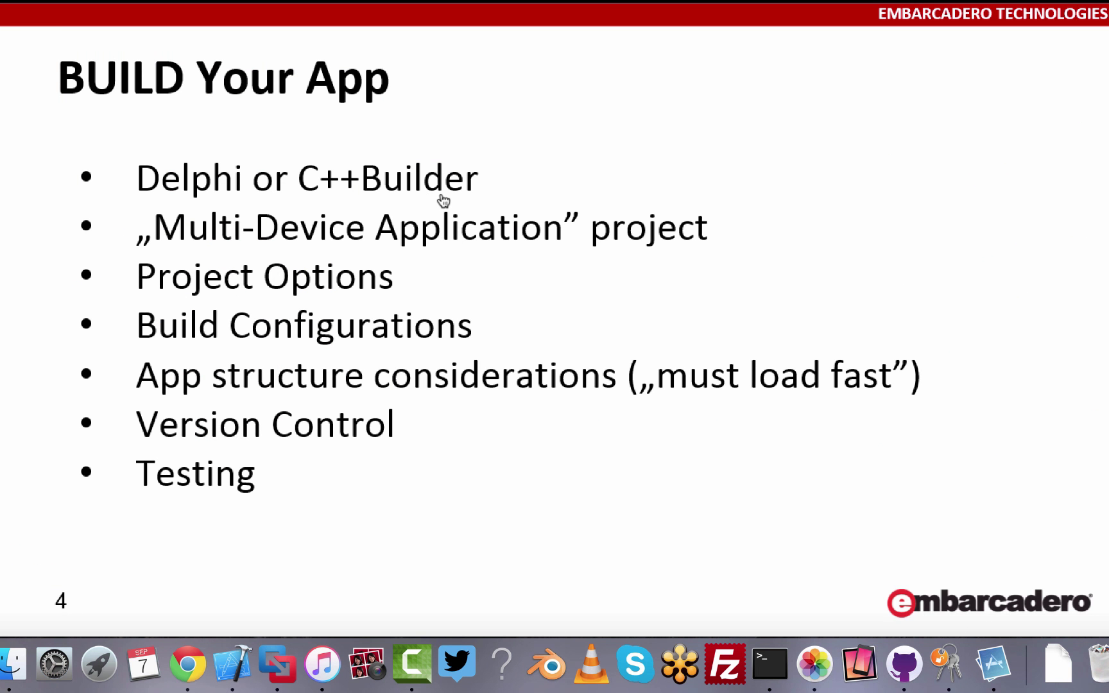